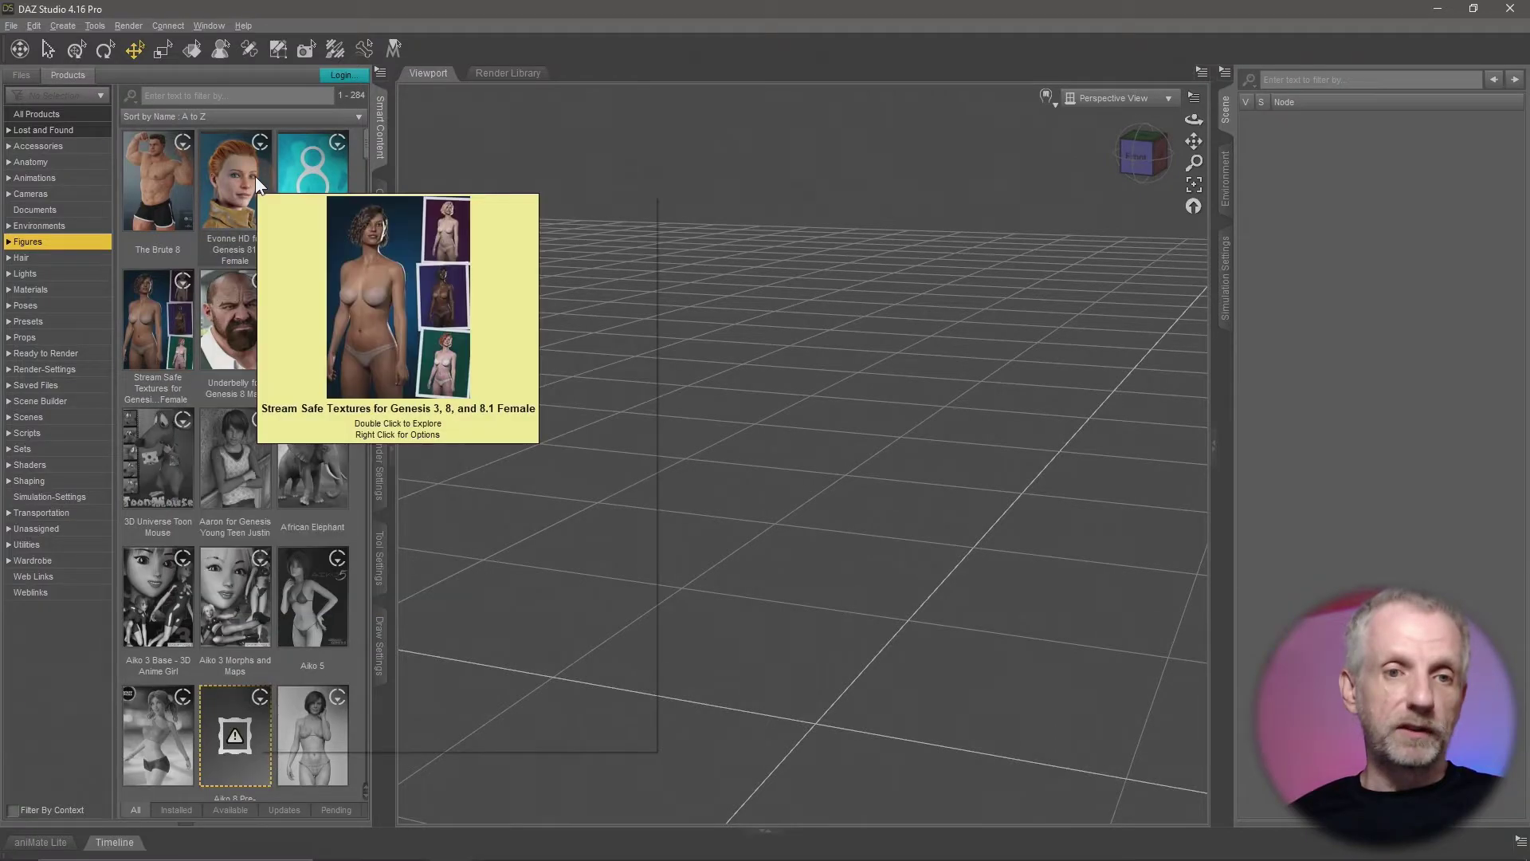
- Load the G8.1F Tanned figure from the Stream Safe Textures for Genesis 3, 8, and 8.1 Female product
mouse_move(235, 182)
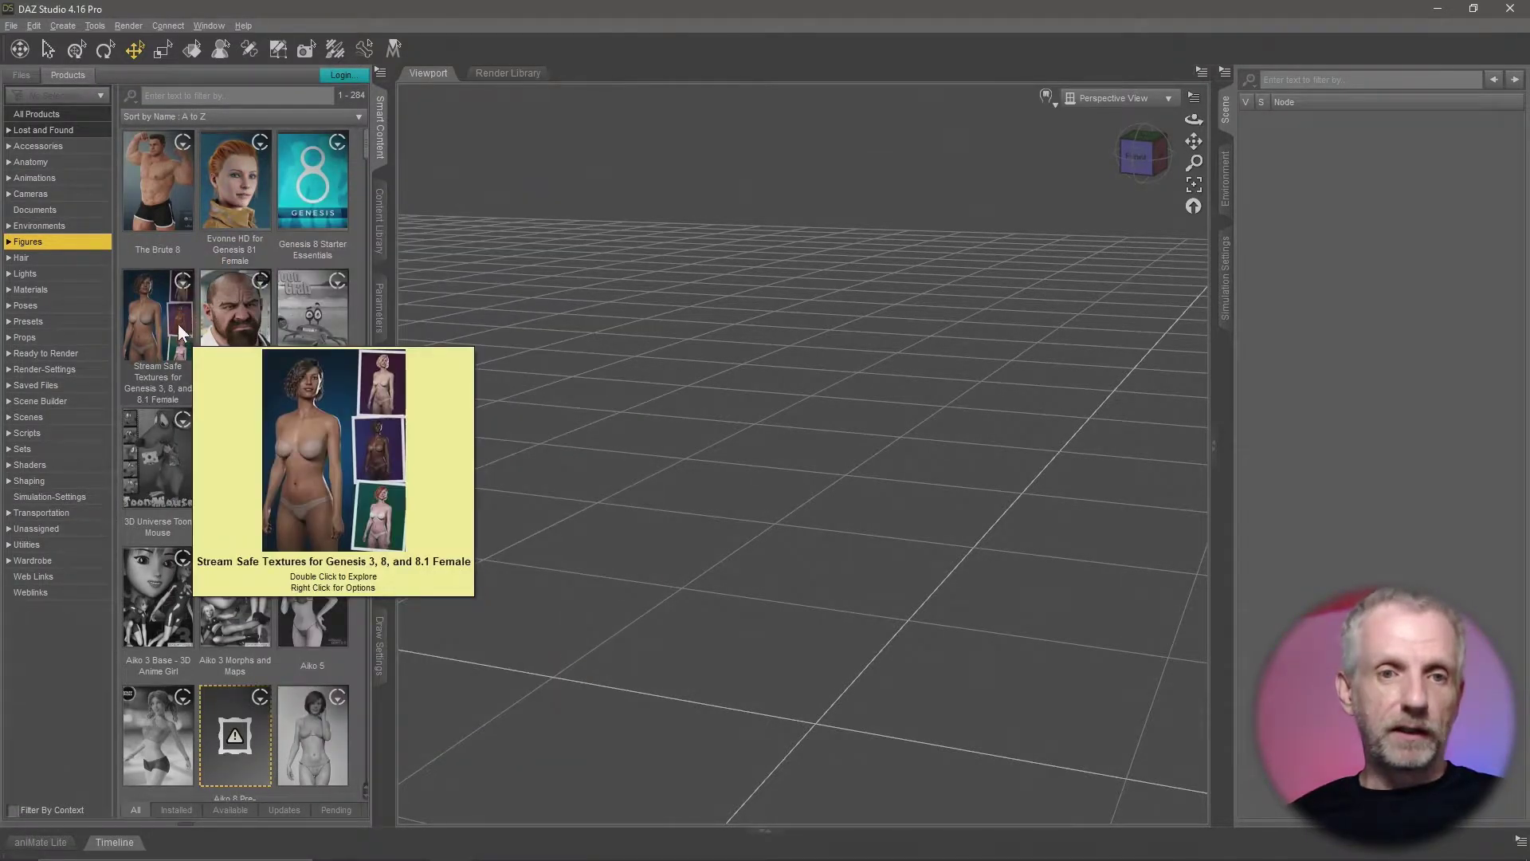
double_click(159, 319)
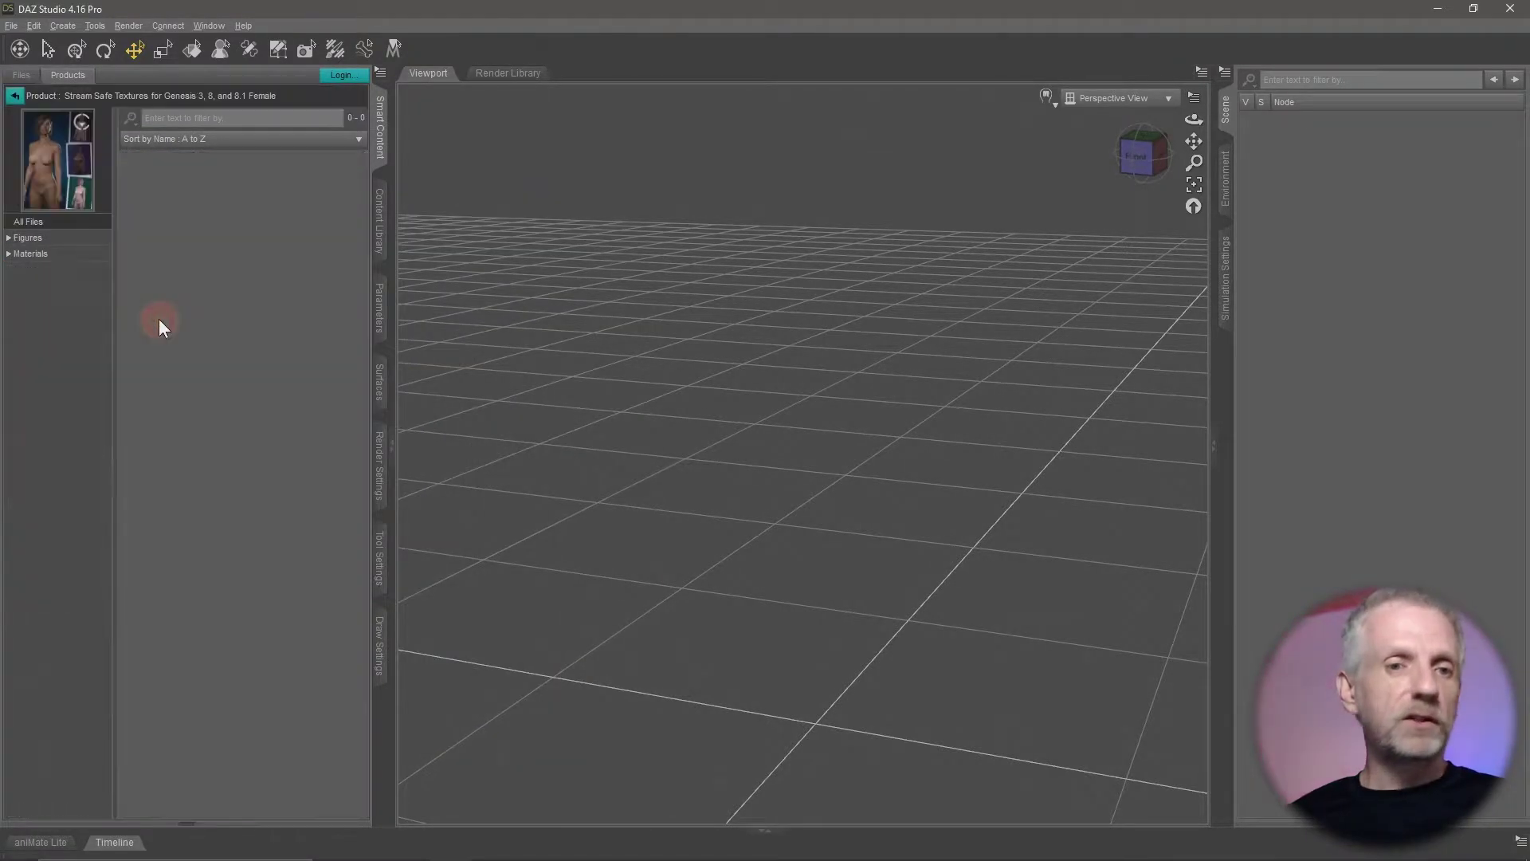
click(76, 239)
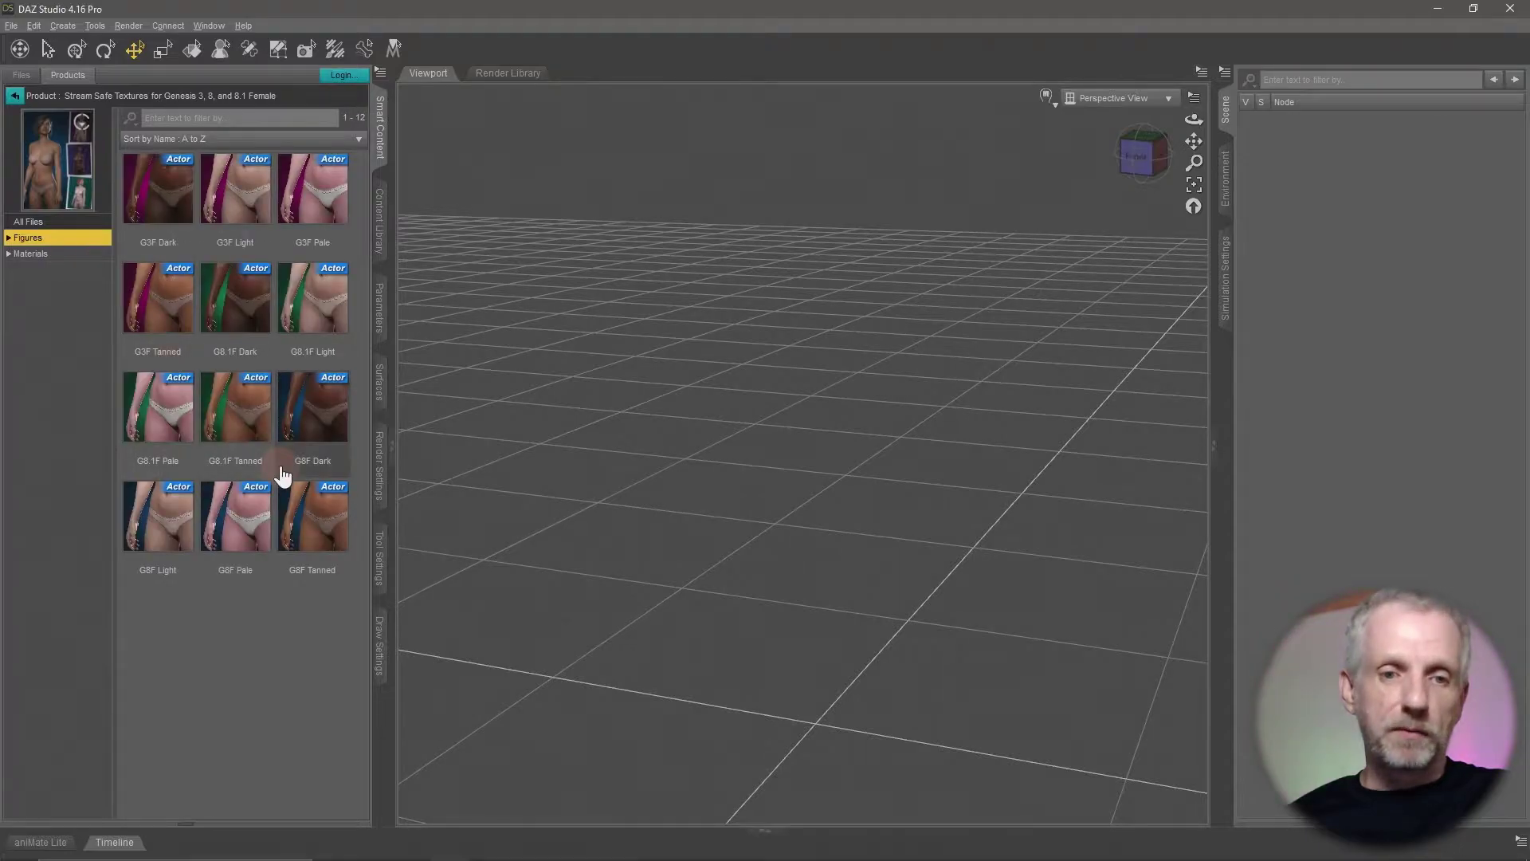
double_click(252, 410)
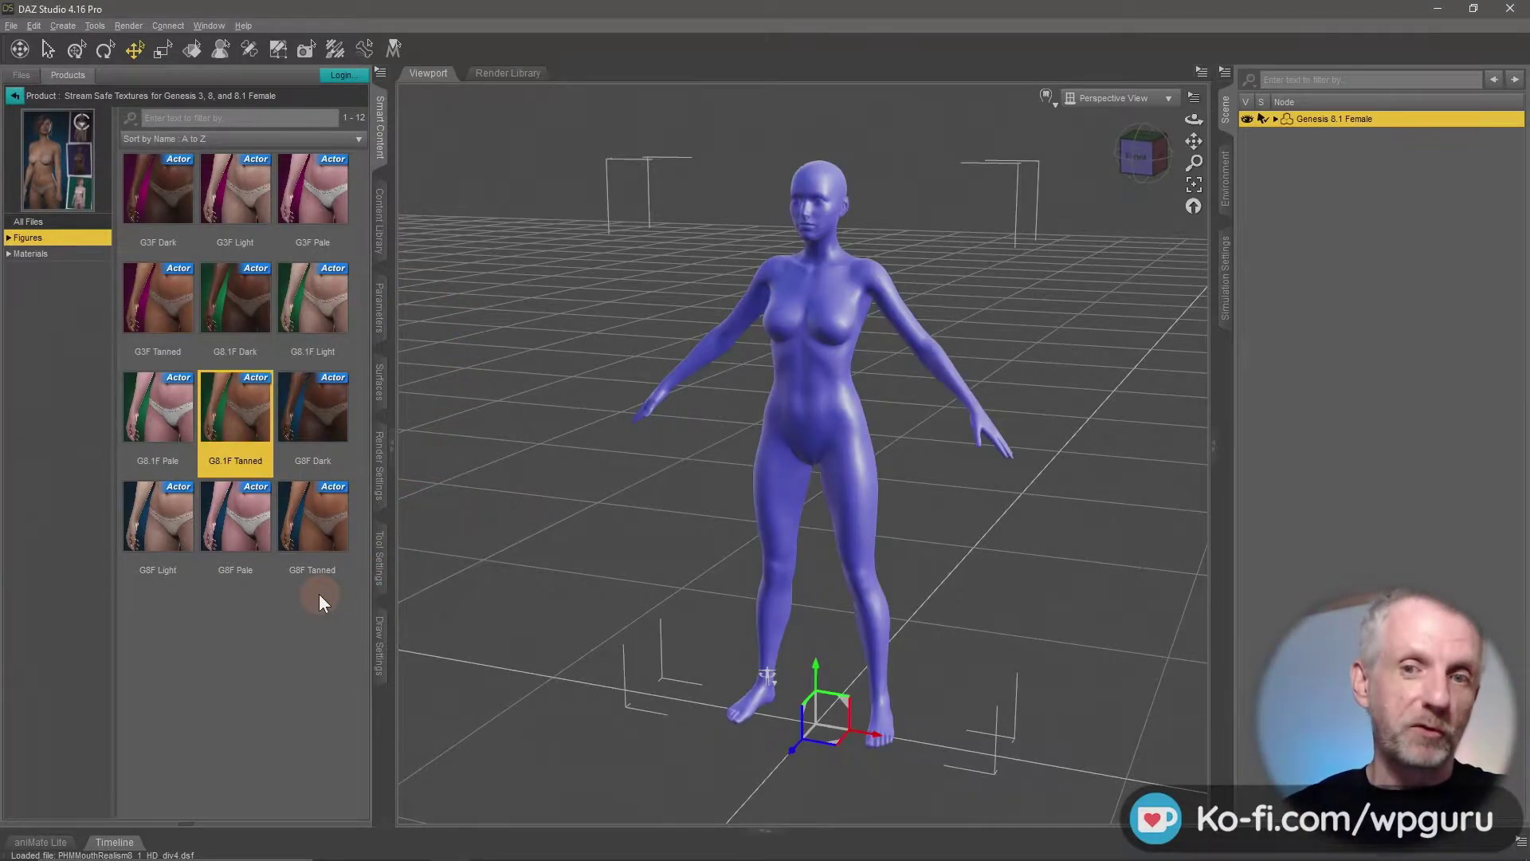
scroll(820, 332, up, 5)
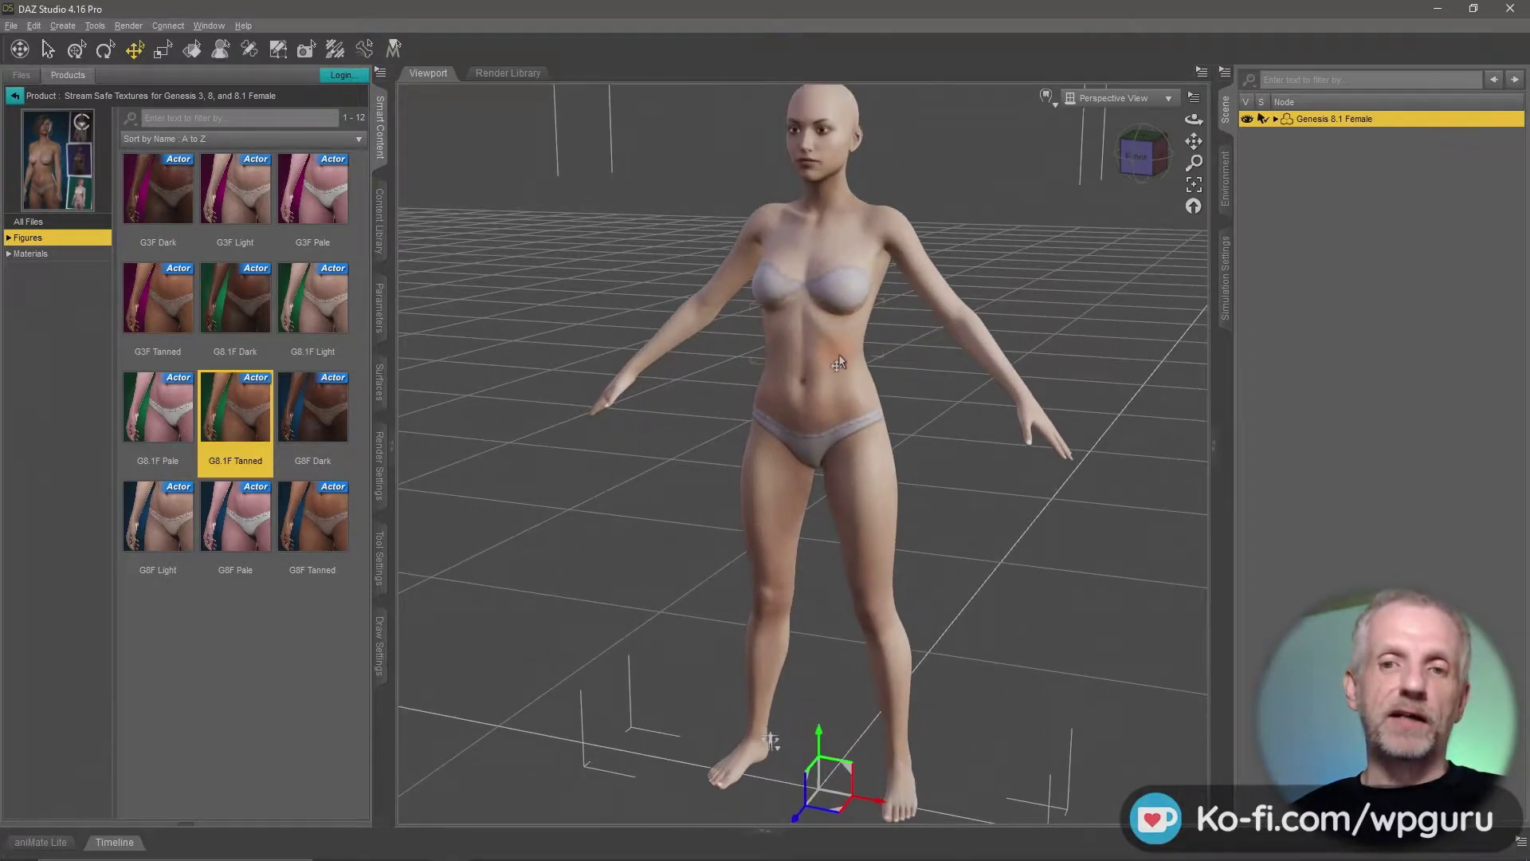
mouse_move(769, 741)
alt+mouse_down()
mouse_move(924, 745)
mouse_move(771, 749)
alt+mouse_up()
alt+drag(832, 354, 816, 365)
- Dress the figure in the Basic Wear Shorts and Basic Wear Sports Bra from the Genesis 8 Starter Essentials wardrobe
click(14, 95)
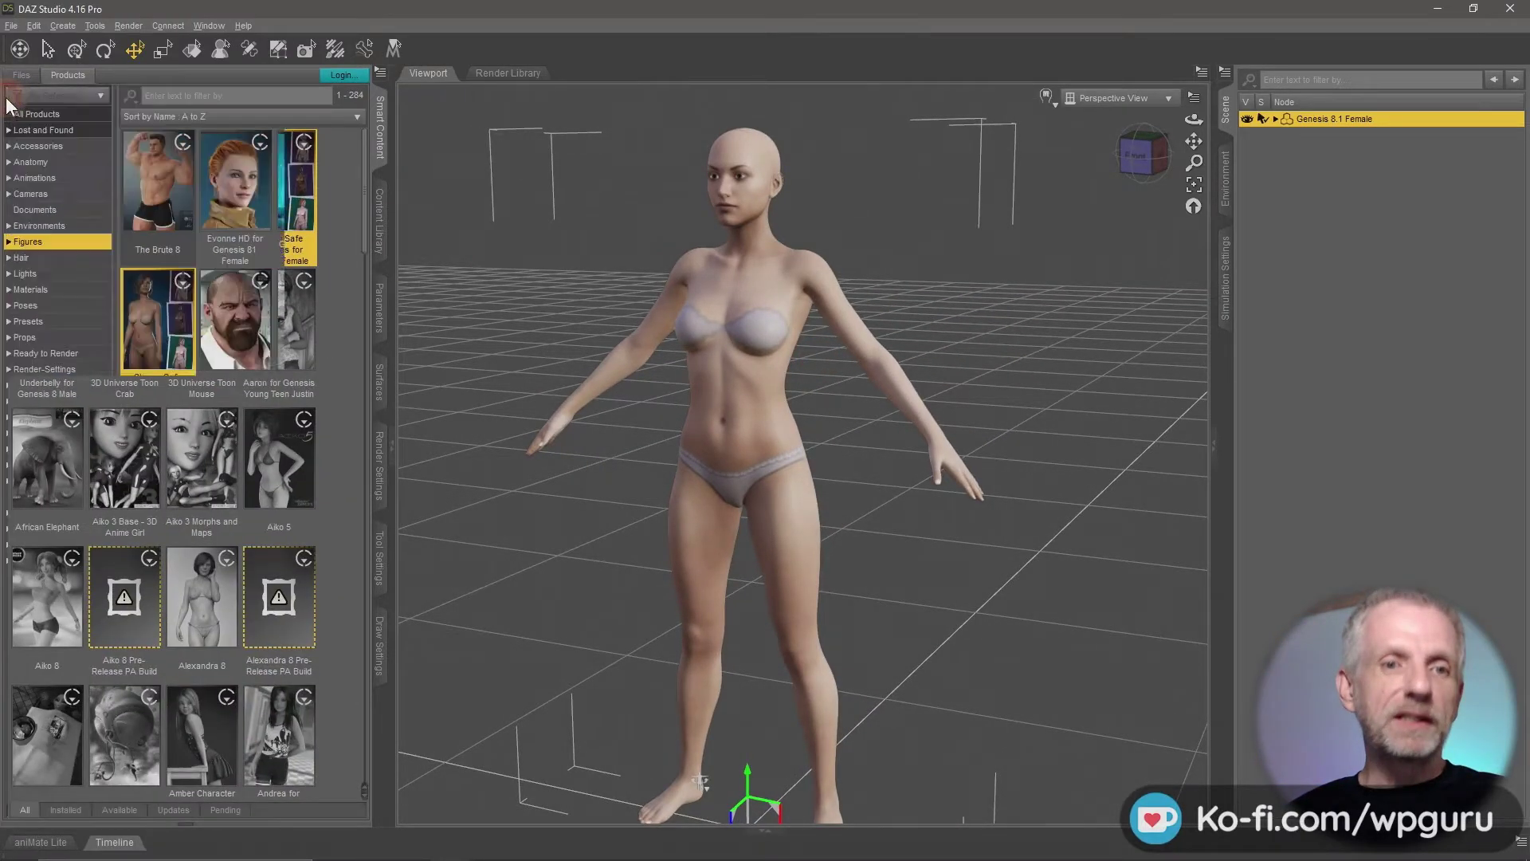
click(323, 191)
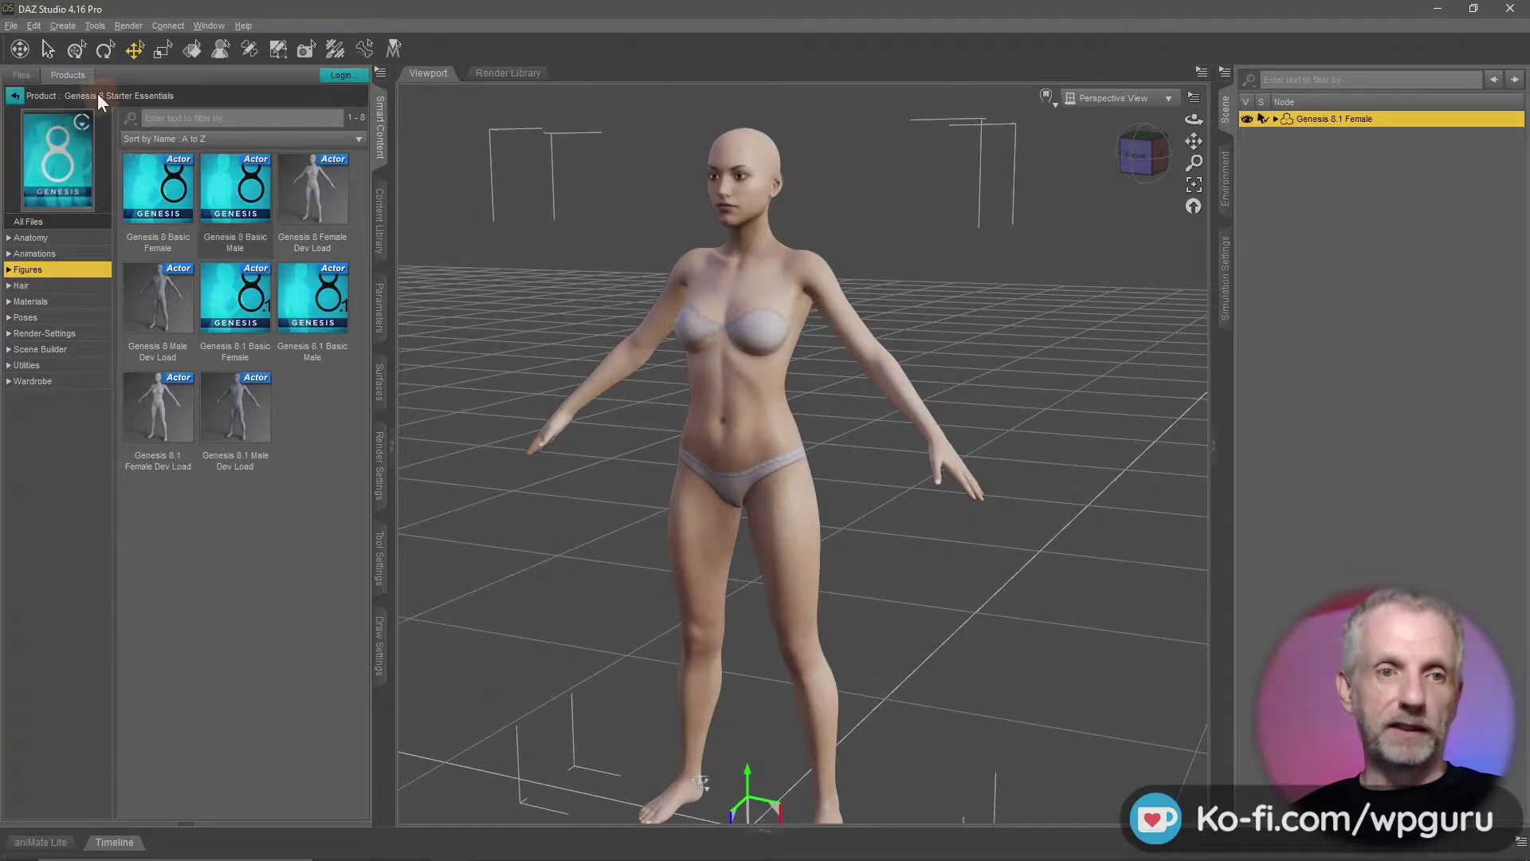
click(14, 96)
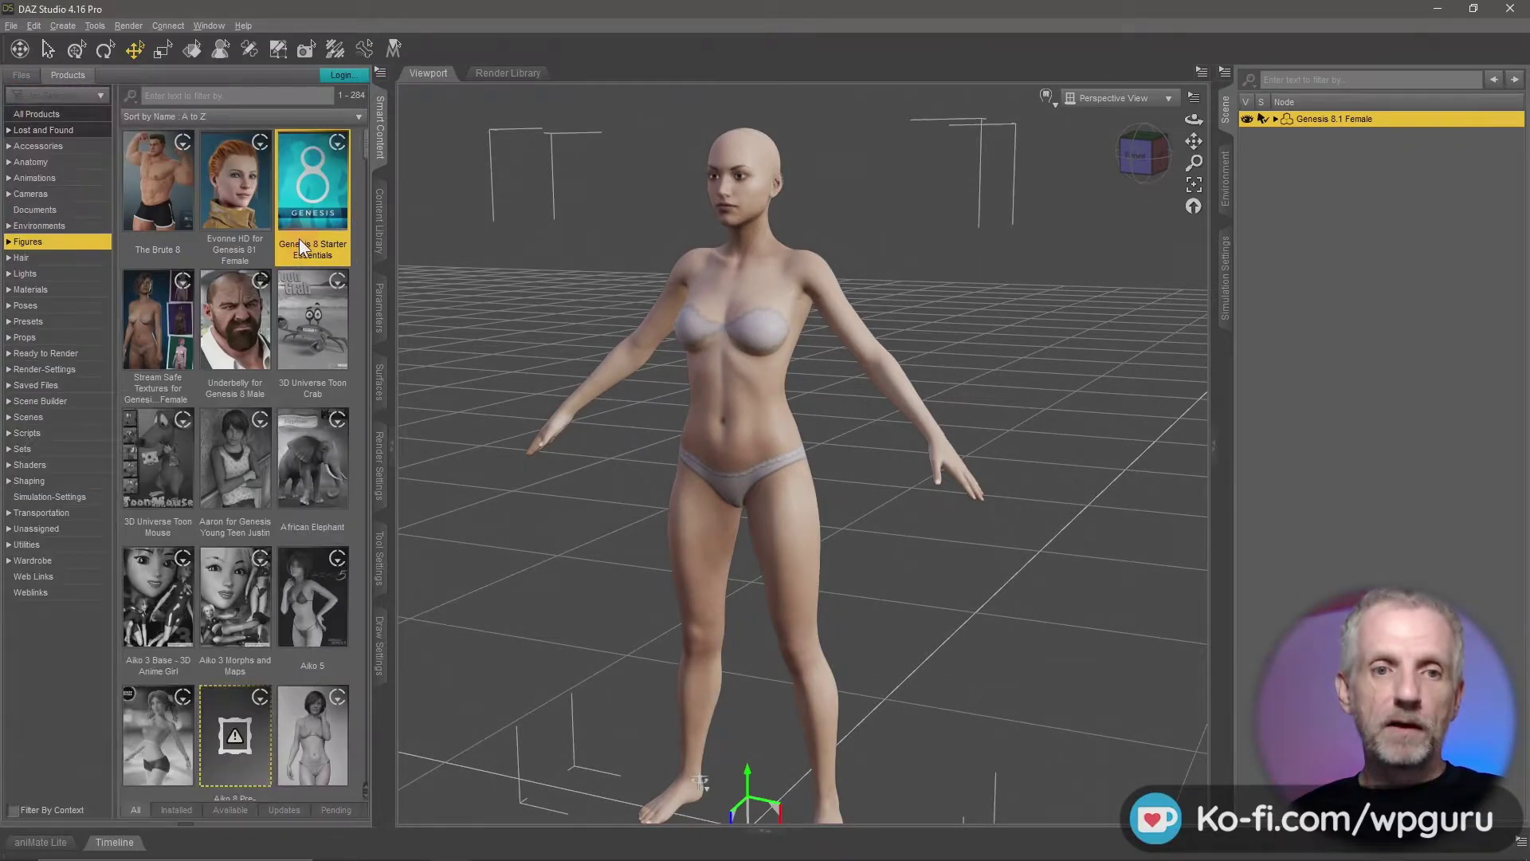
click(87, 561)
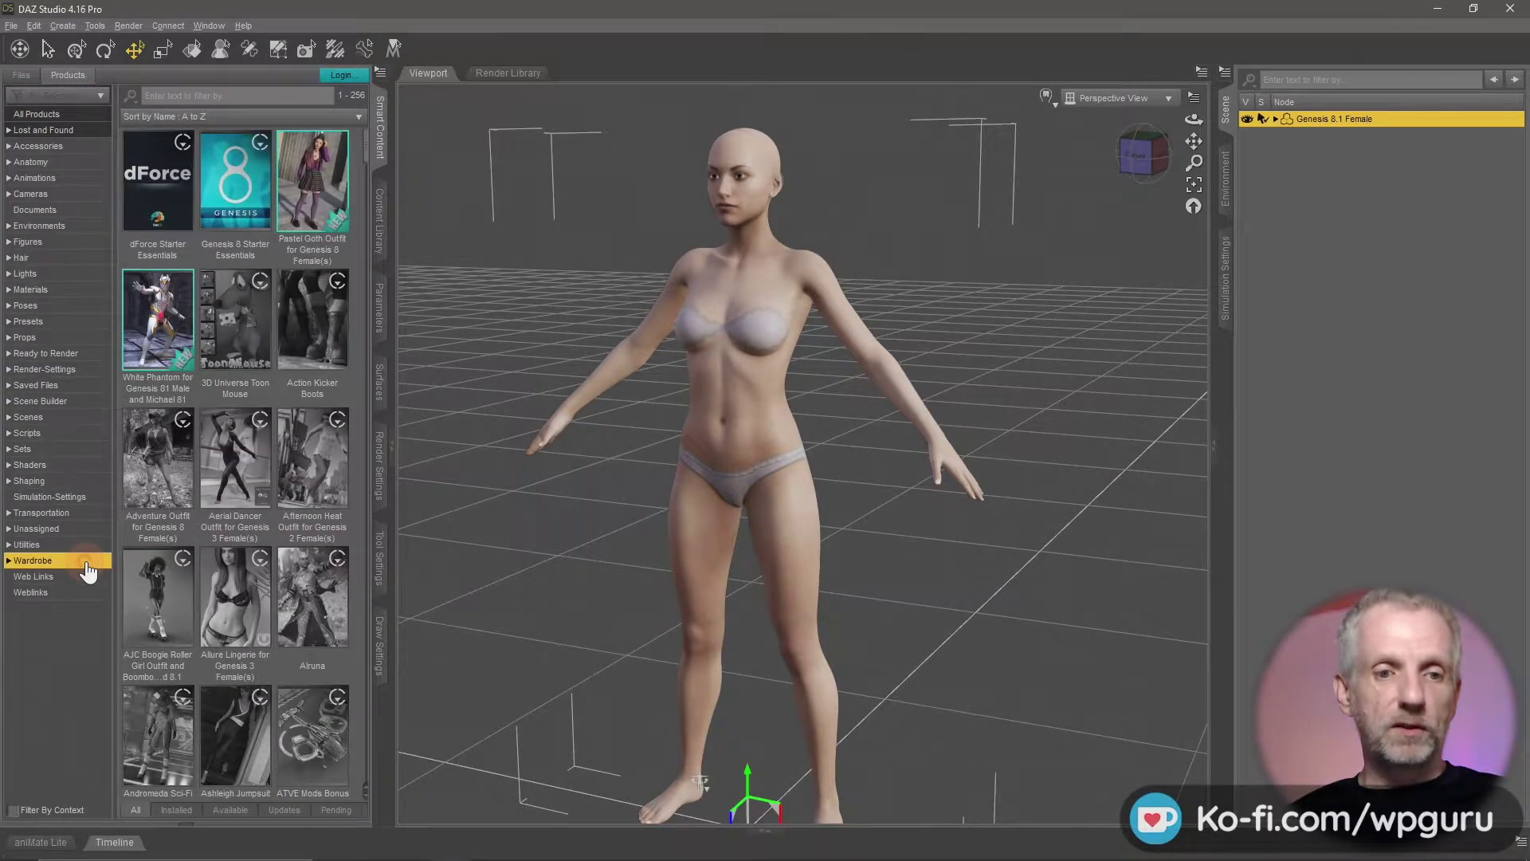
click(236, 191)
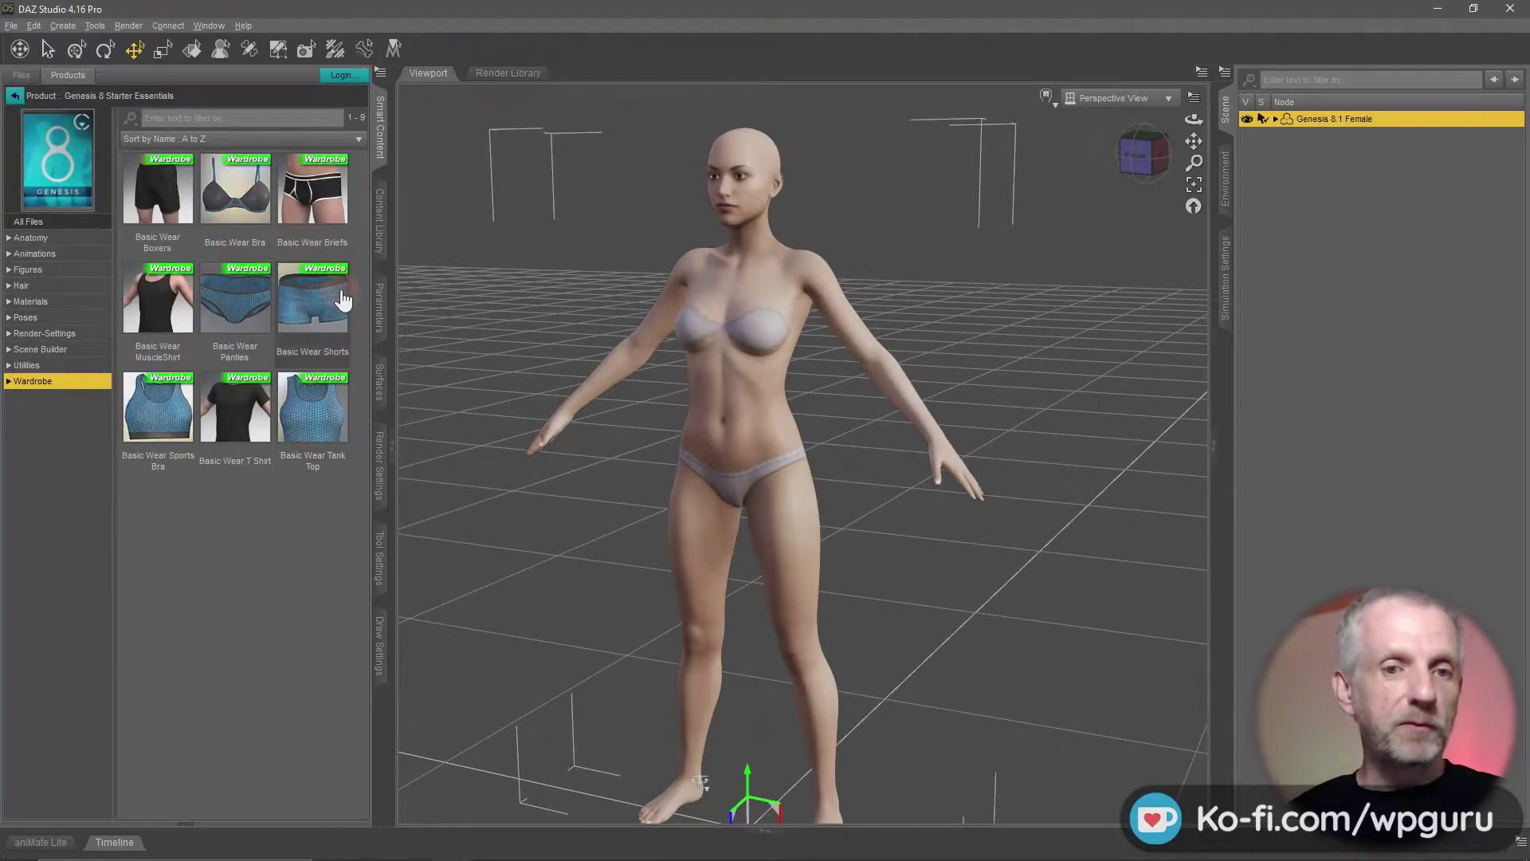
double_click(312, 302)
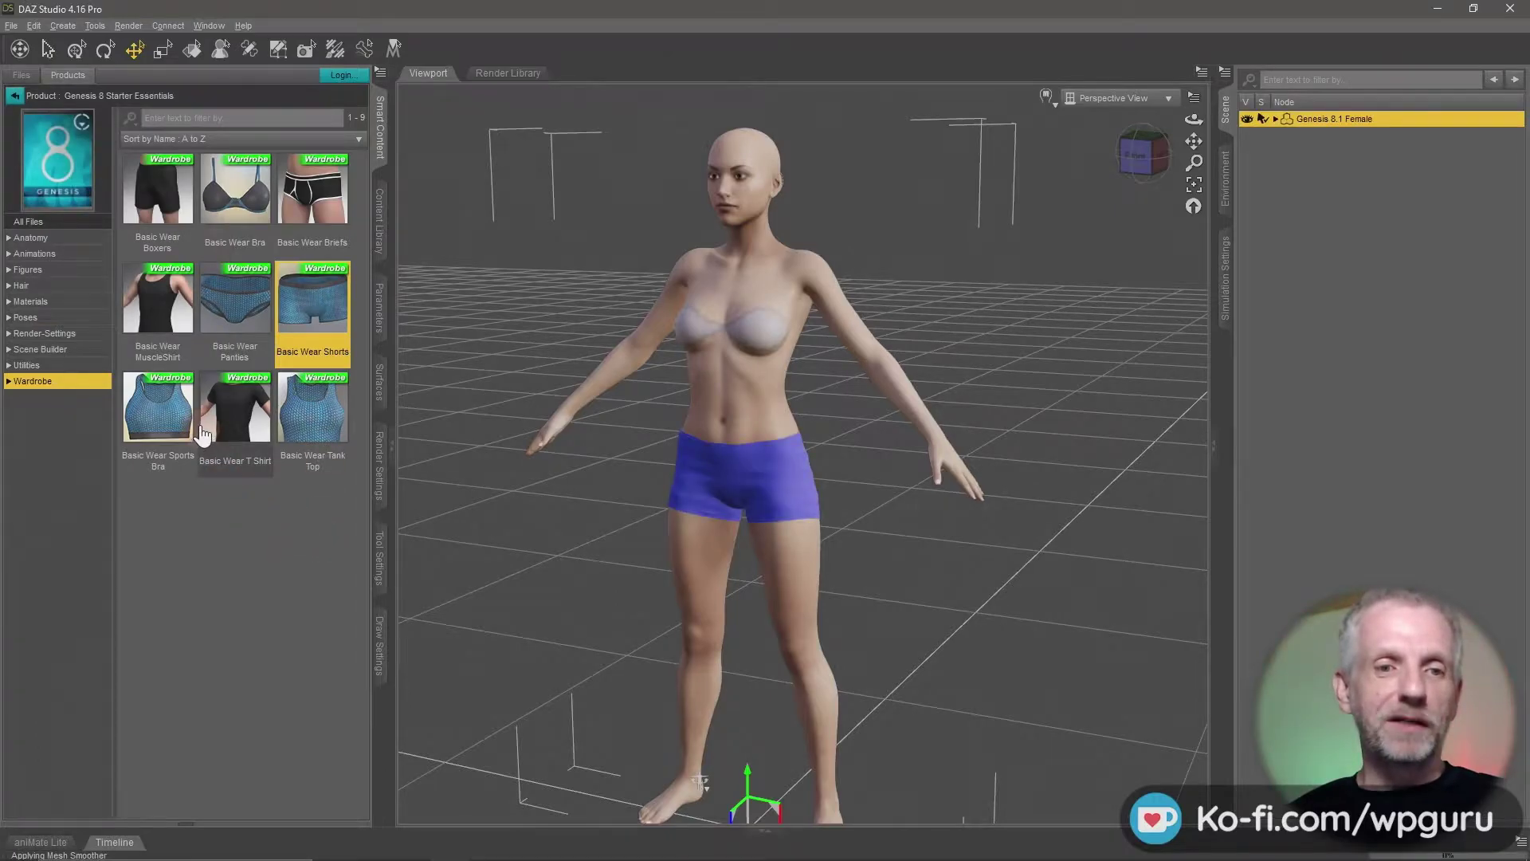
double_click(158, 410)
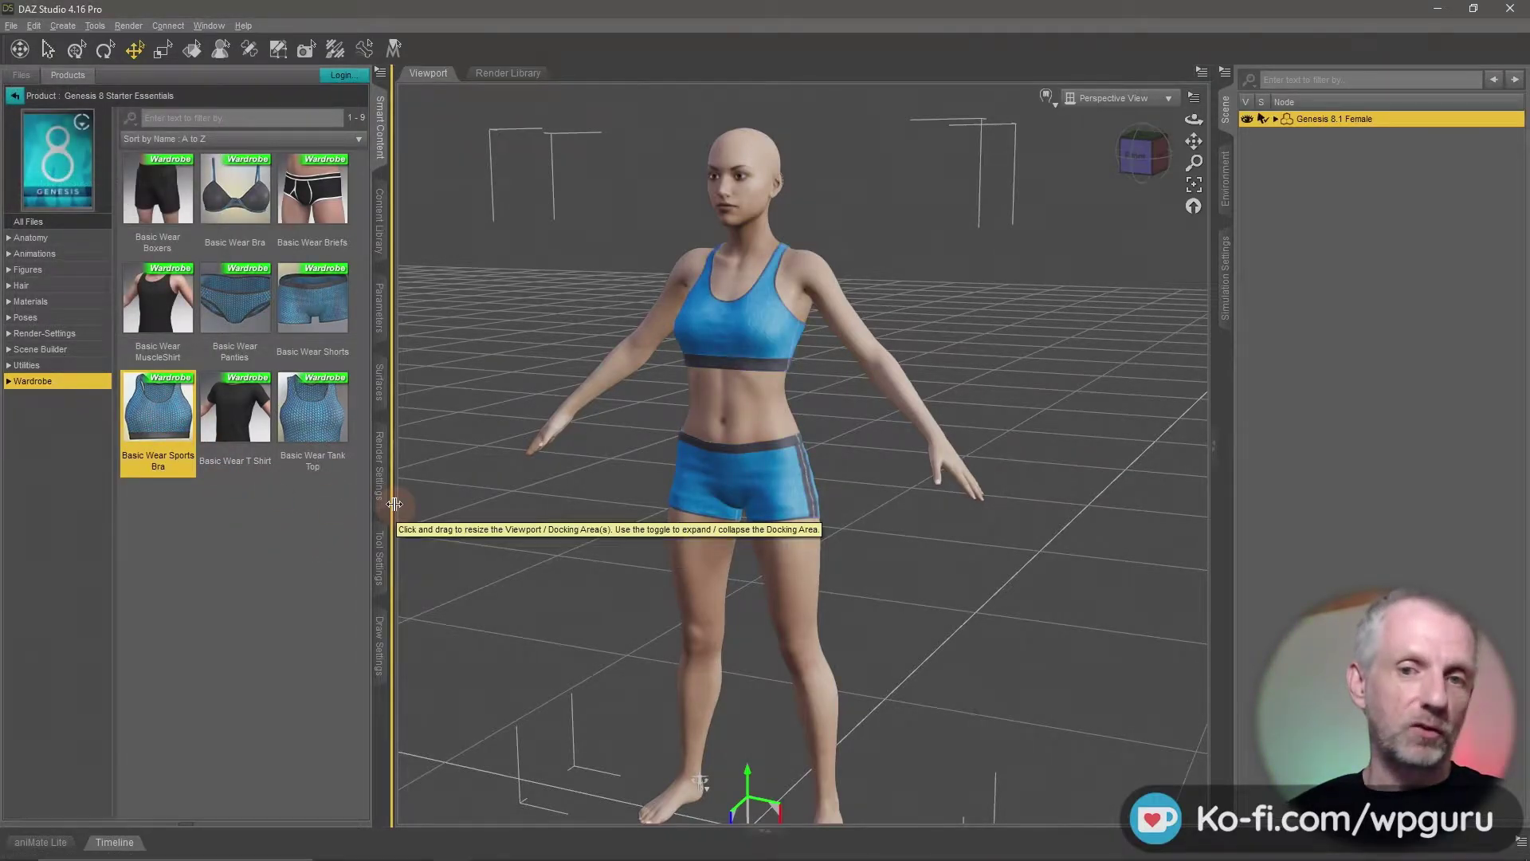
drag(875, 387, 875, 418)
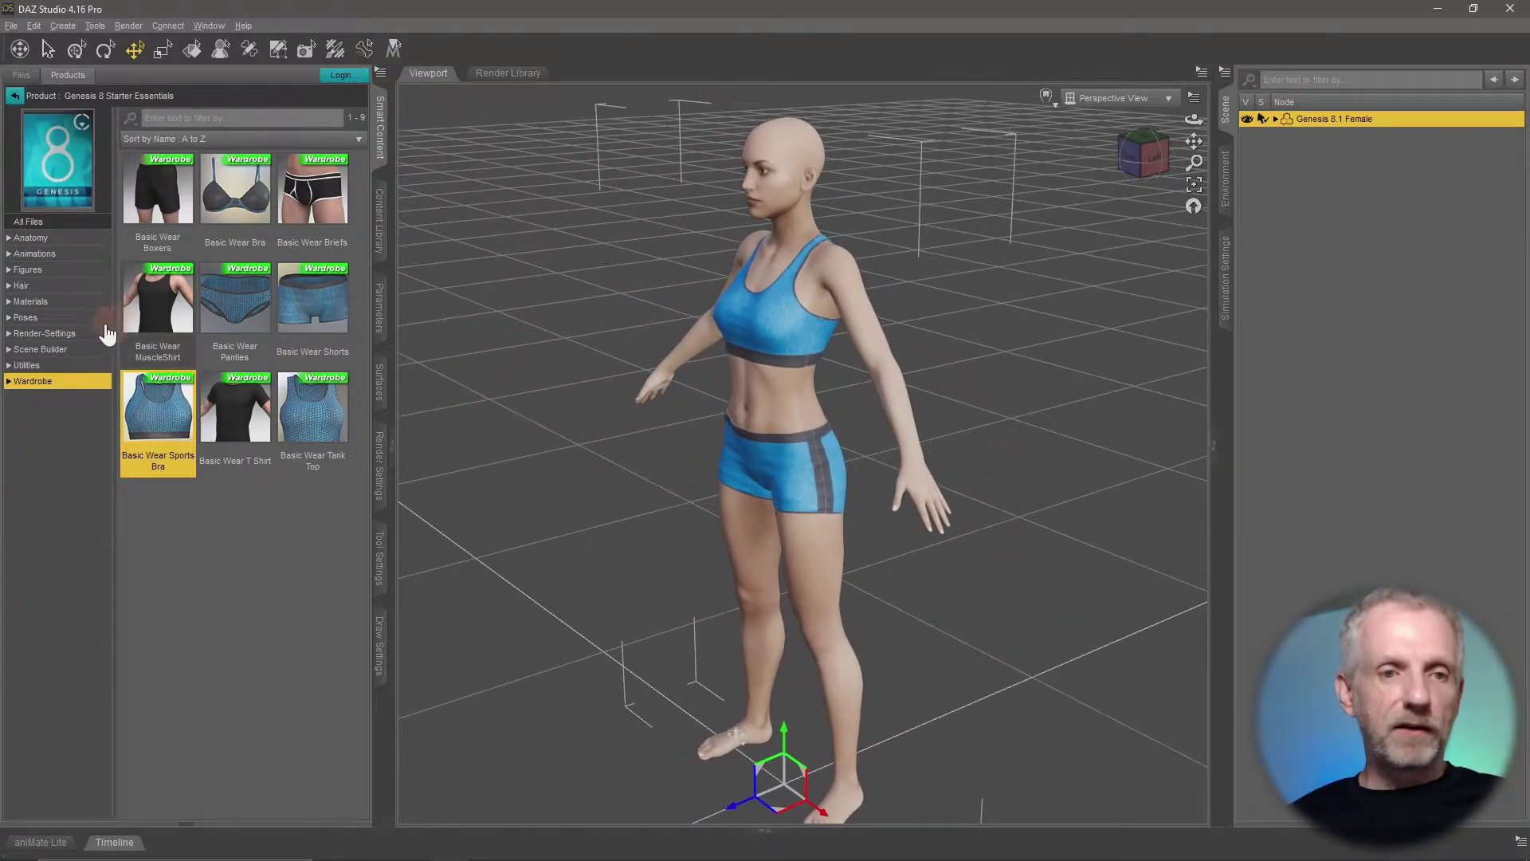
- Apply the female Base Pose Standing C from Genesis 8 Starter Essentials to the figure
click(78, 317)
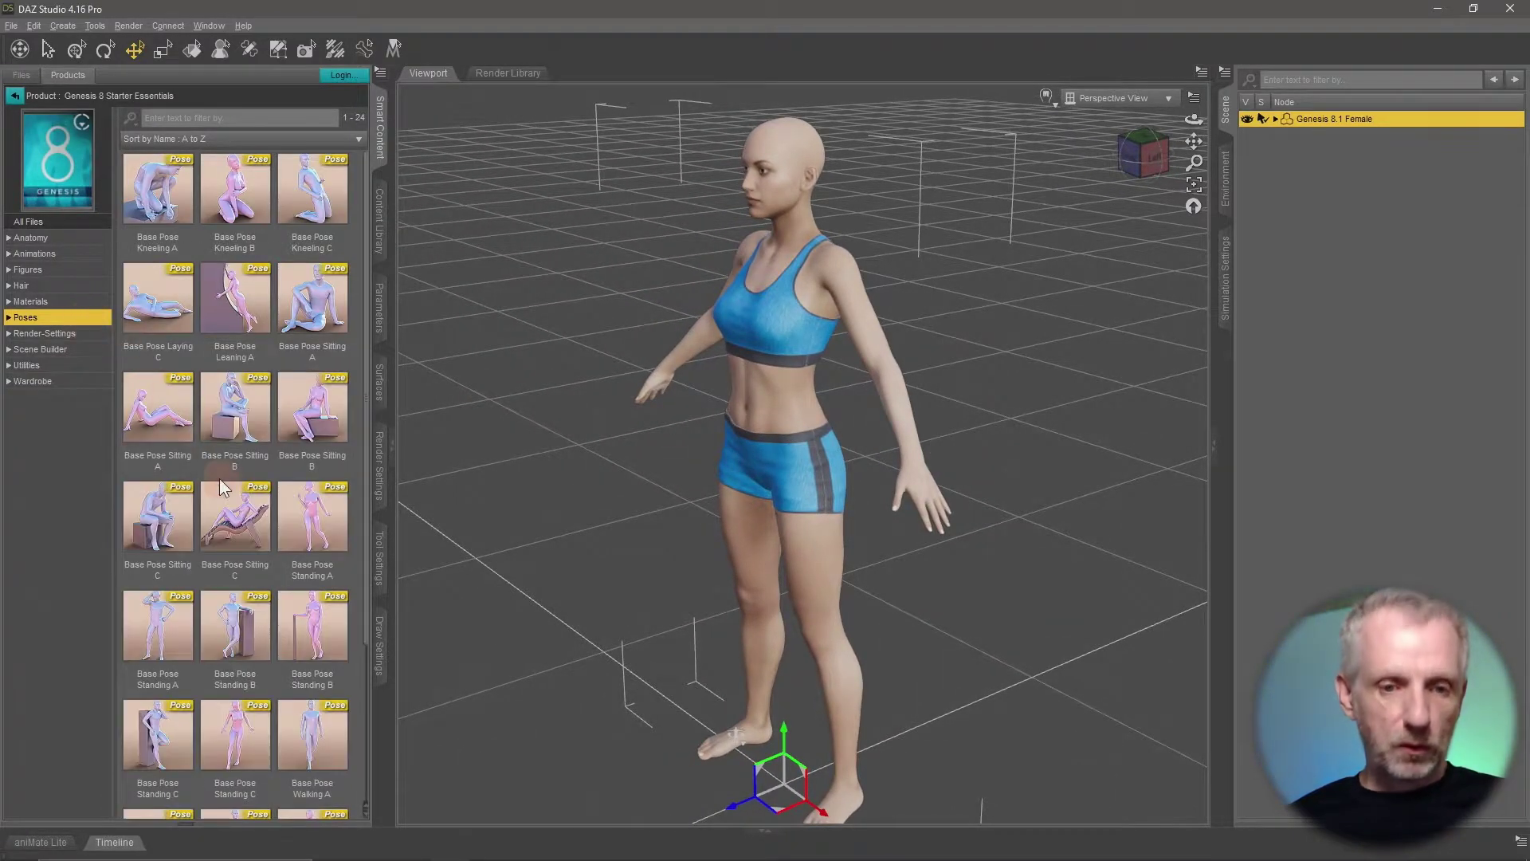
double_click(247, 733)
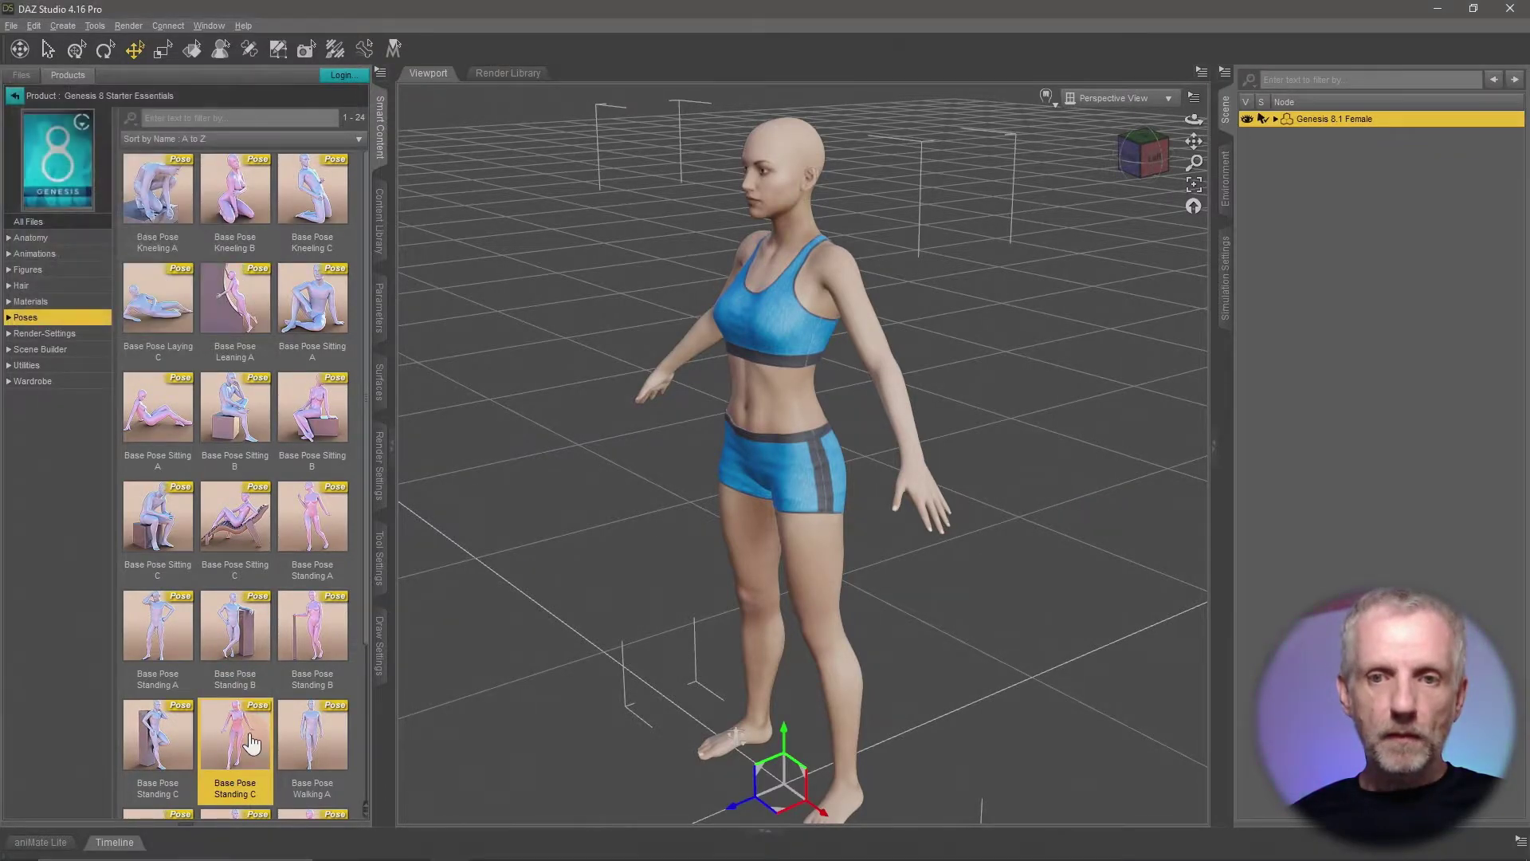
click(466, 616)
mouse_move(557, 553)
alt+mouse_down()
mouse_move(574, 553)
mouse_move(540, 556)
mouse_move(587, 529)
mouse_move(542, 544)
alt+mouse_up()
alt+drag(538, 490, 529, 495)
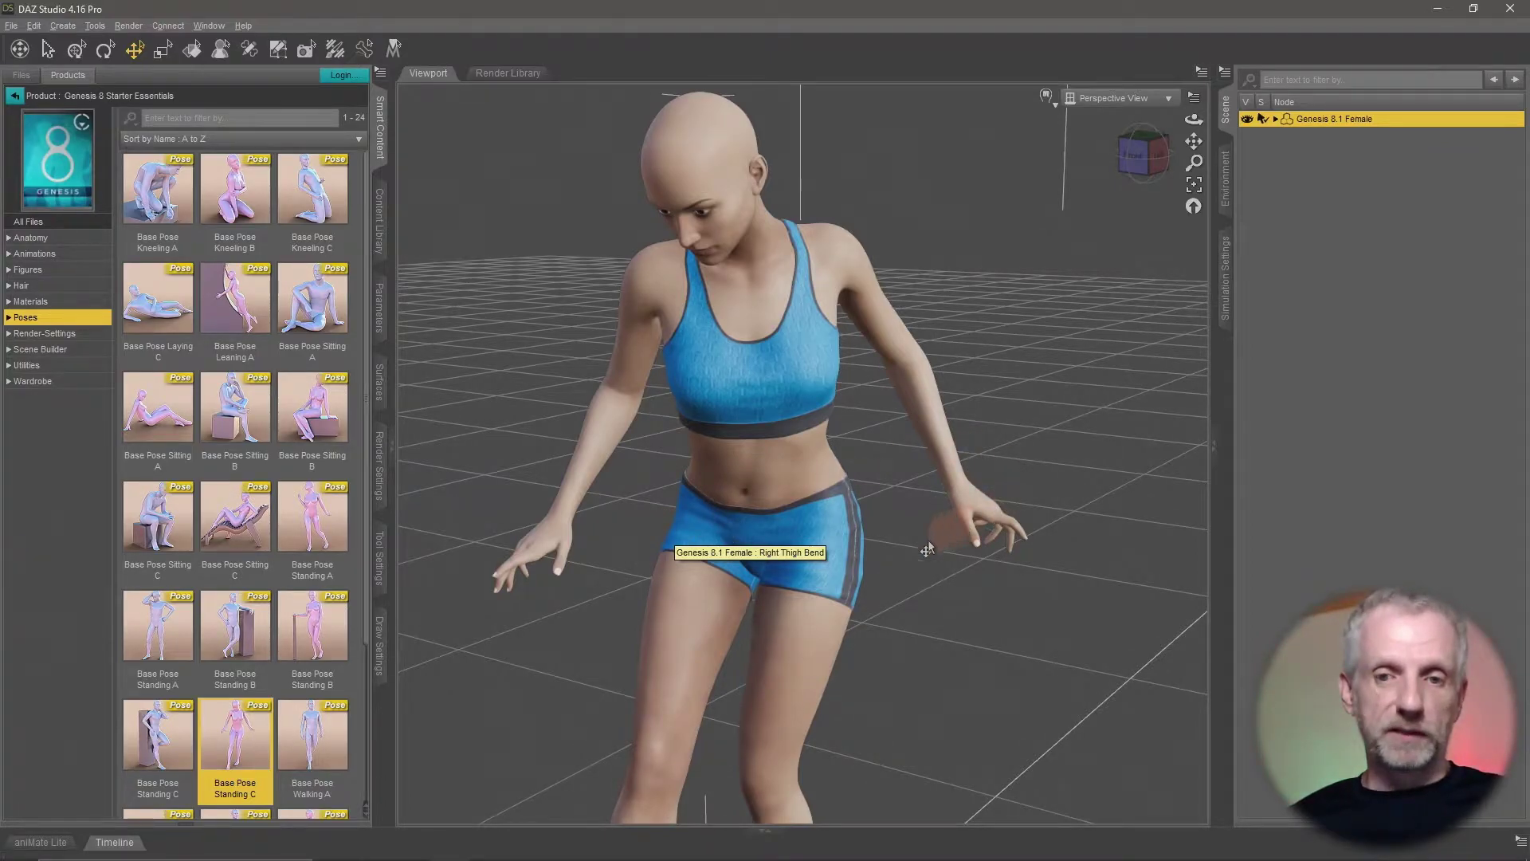
- Examine how the sports bra fits around the posed figure's chest from several angles, picking the left pectoral bone
alt+drag(885, 613, 884, 609)
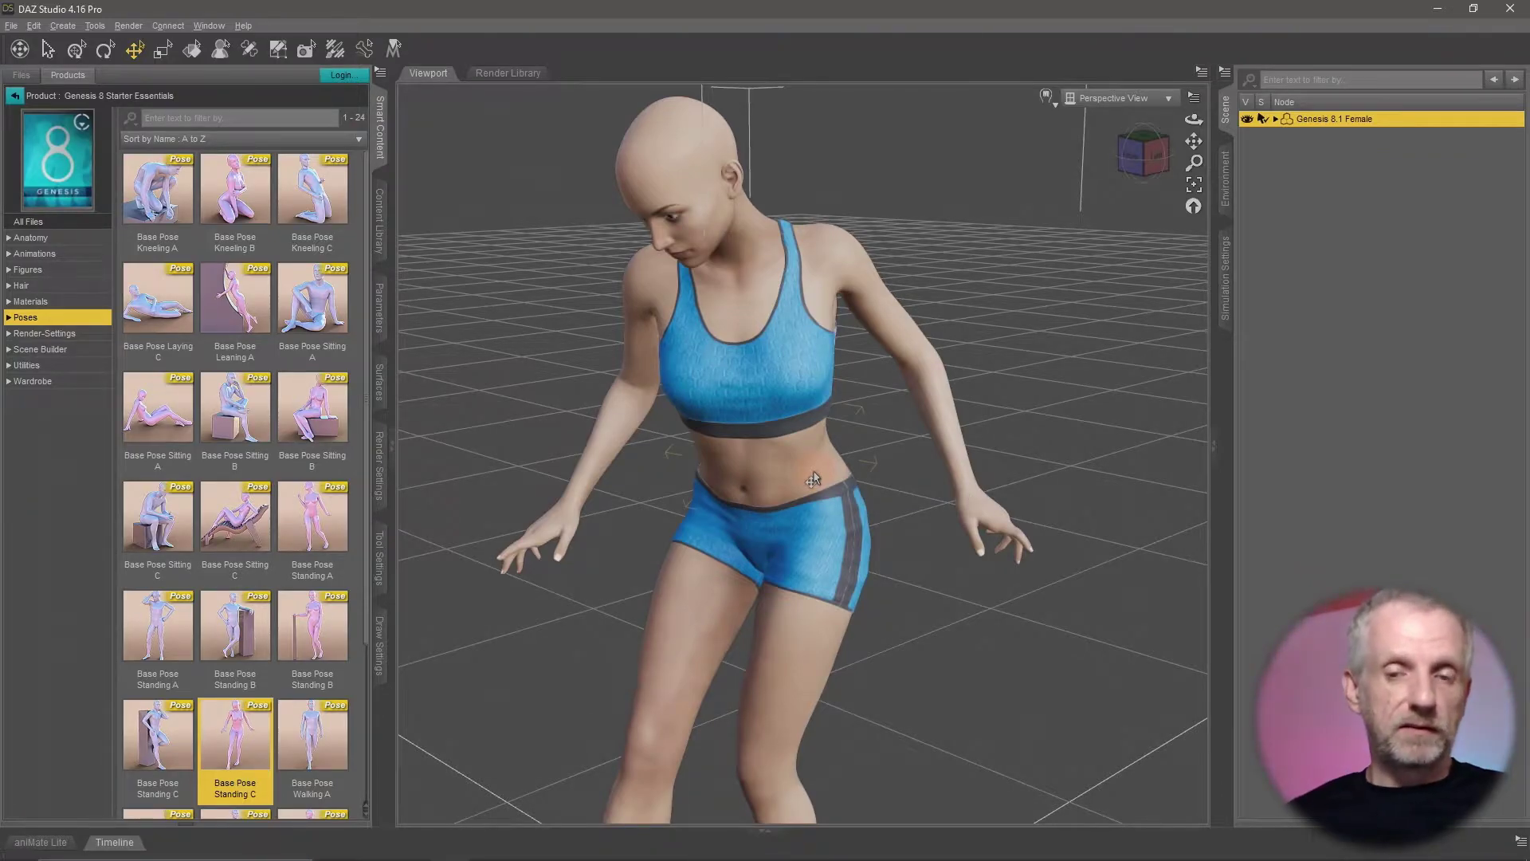
scroll(815, 419, up, 3)
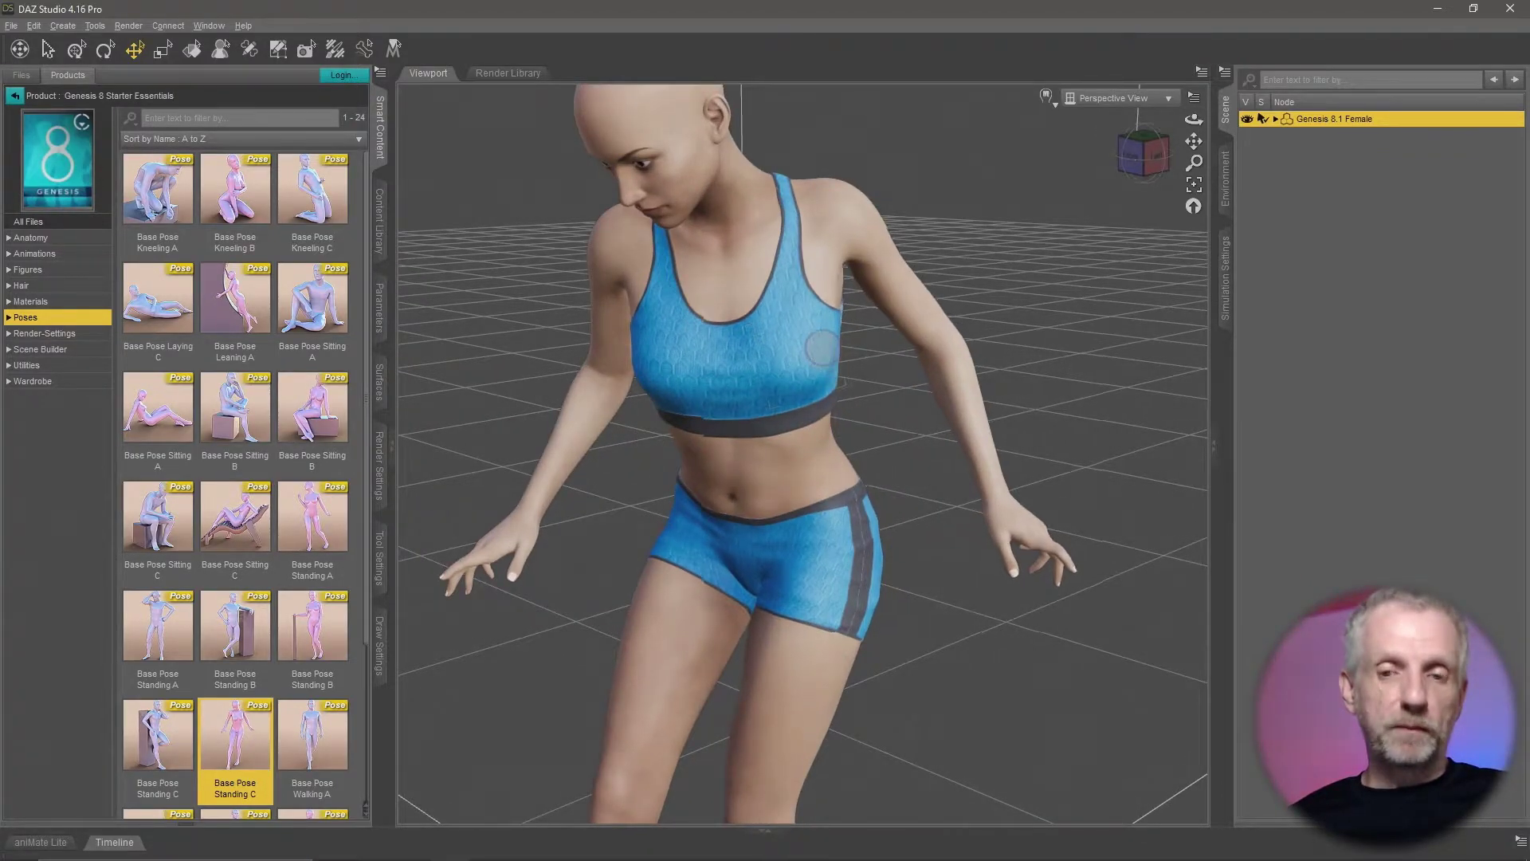
alt+drag(820, 346, 696, 512)
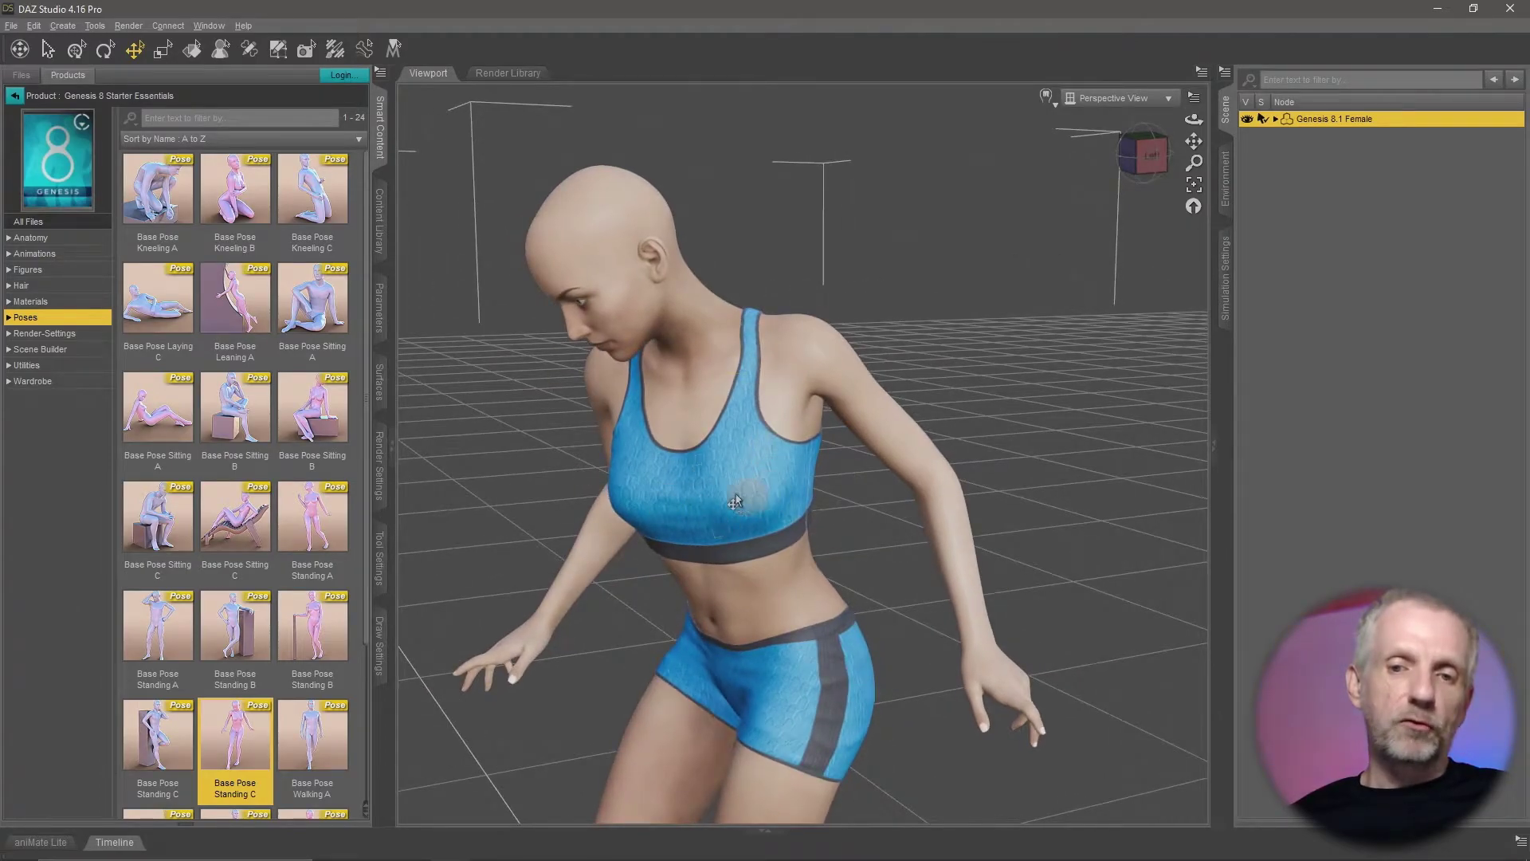
alt+drag(805, 502, 494, 390)
alt+drag(610, 475, 801, 499)
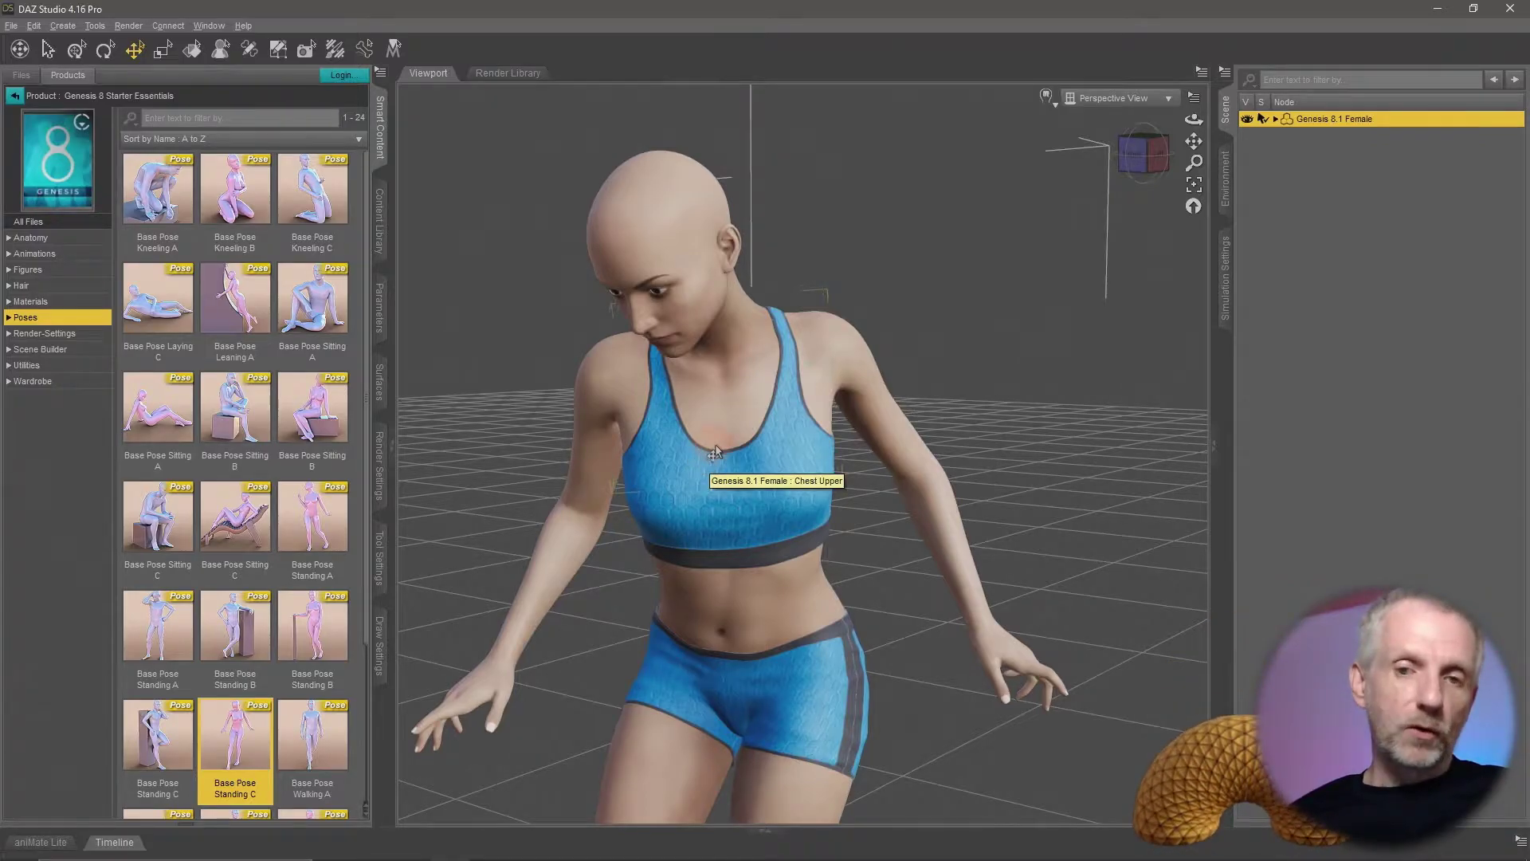
click(672, 271)
click(787, 485)
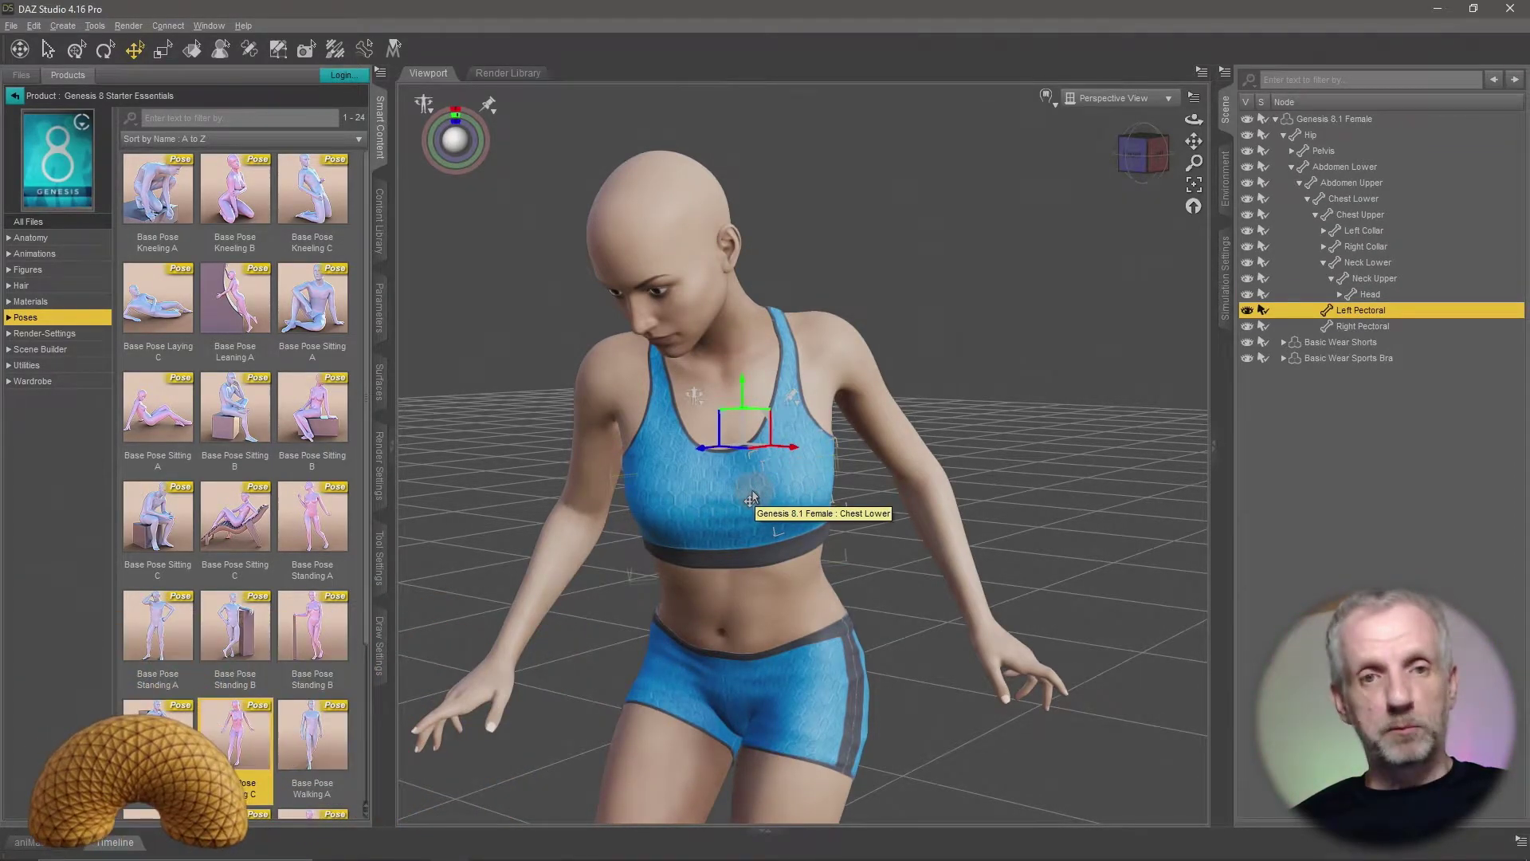
- Set the mesh Resolution Level of the whole Genesis 8.1 Female figure to Base
click(1323, 119)
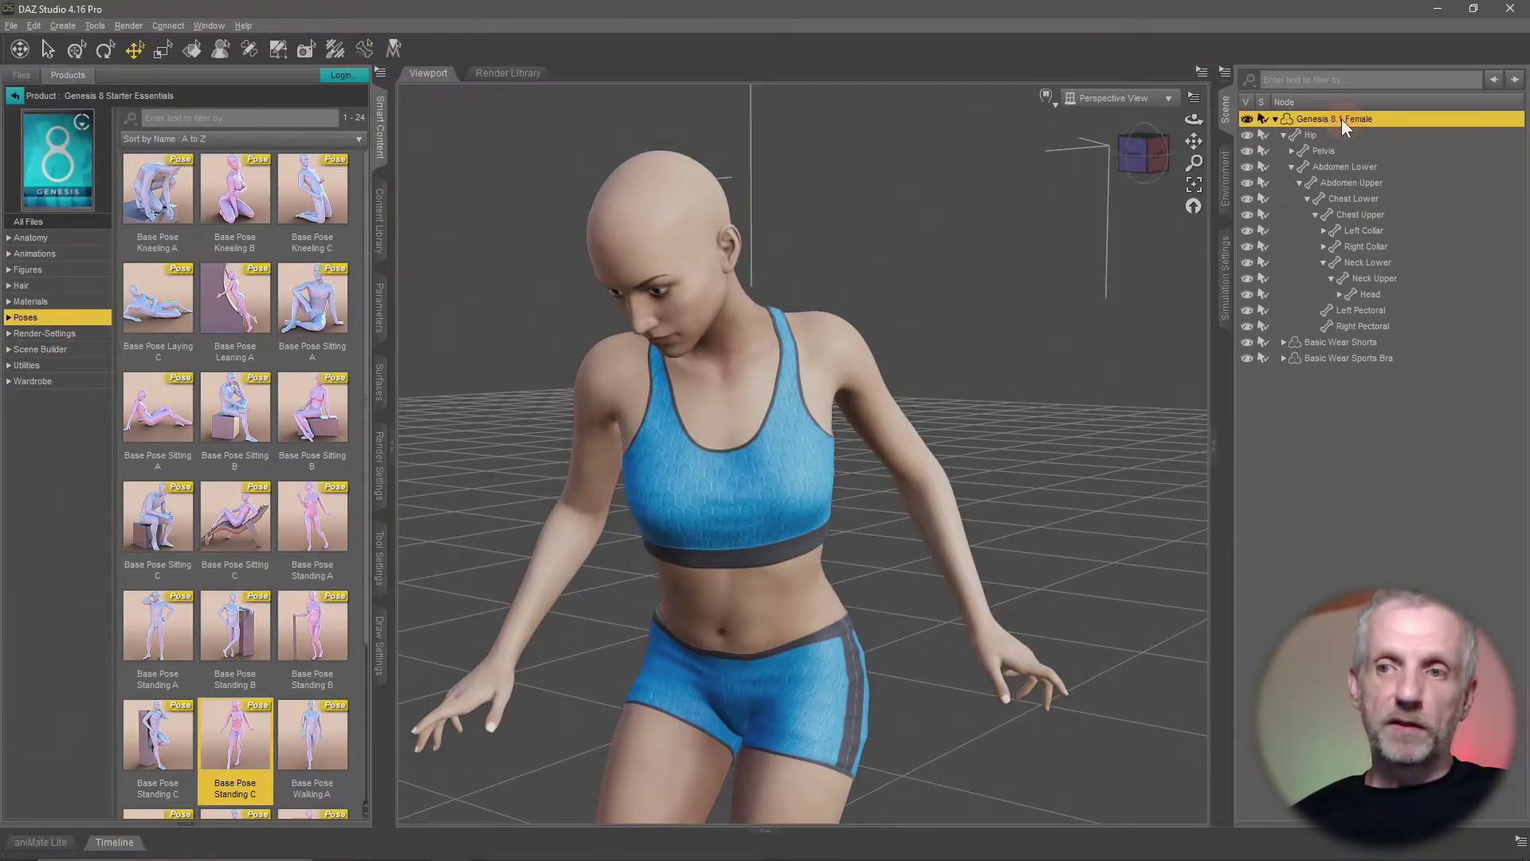
click(381, 317)
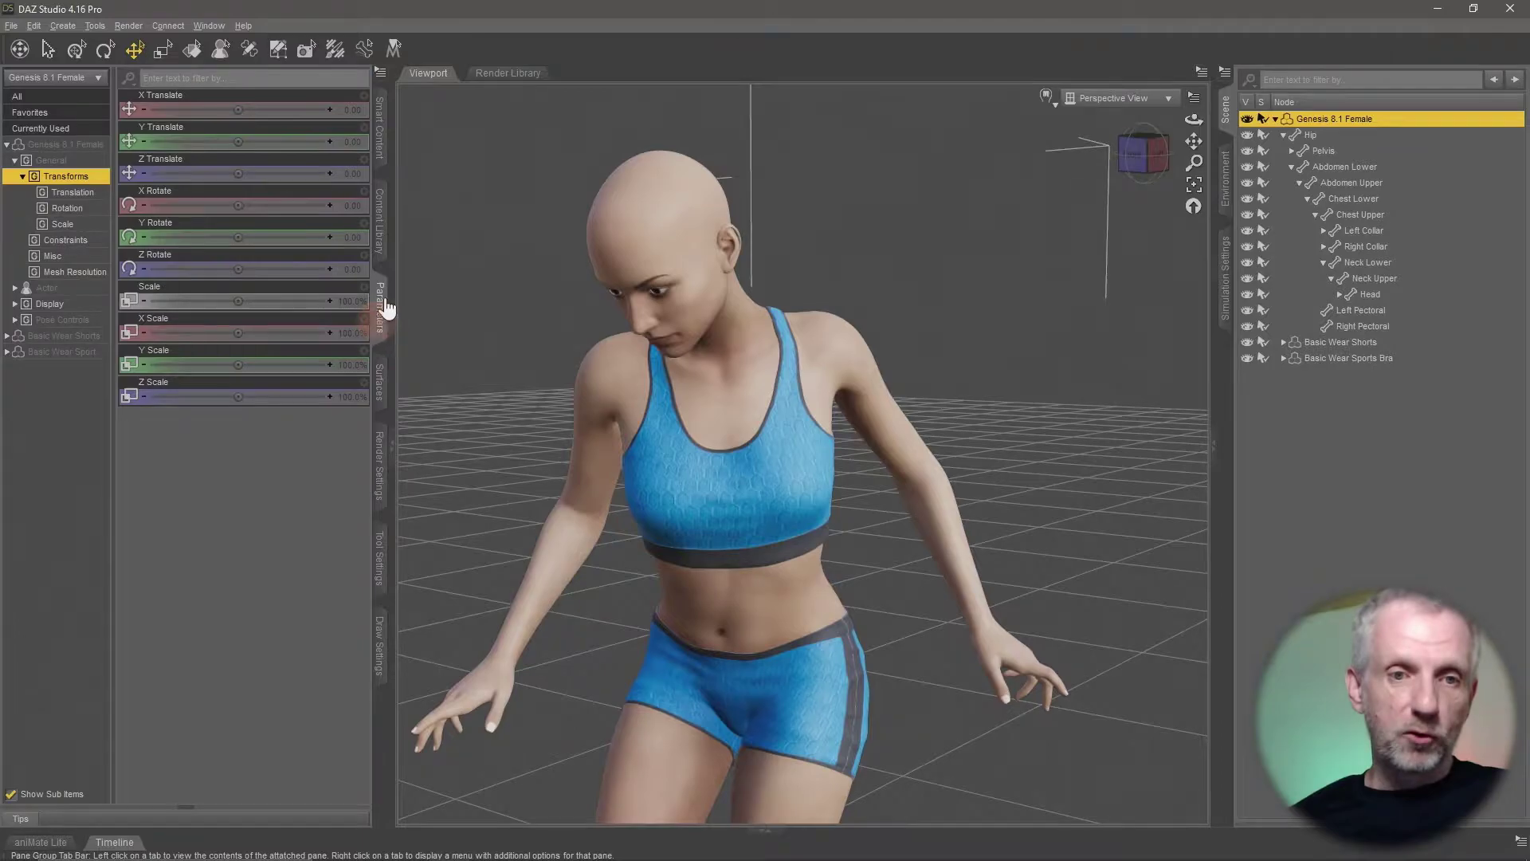
click(87, 274)
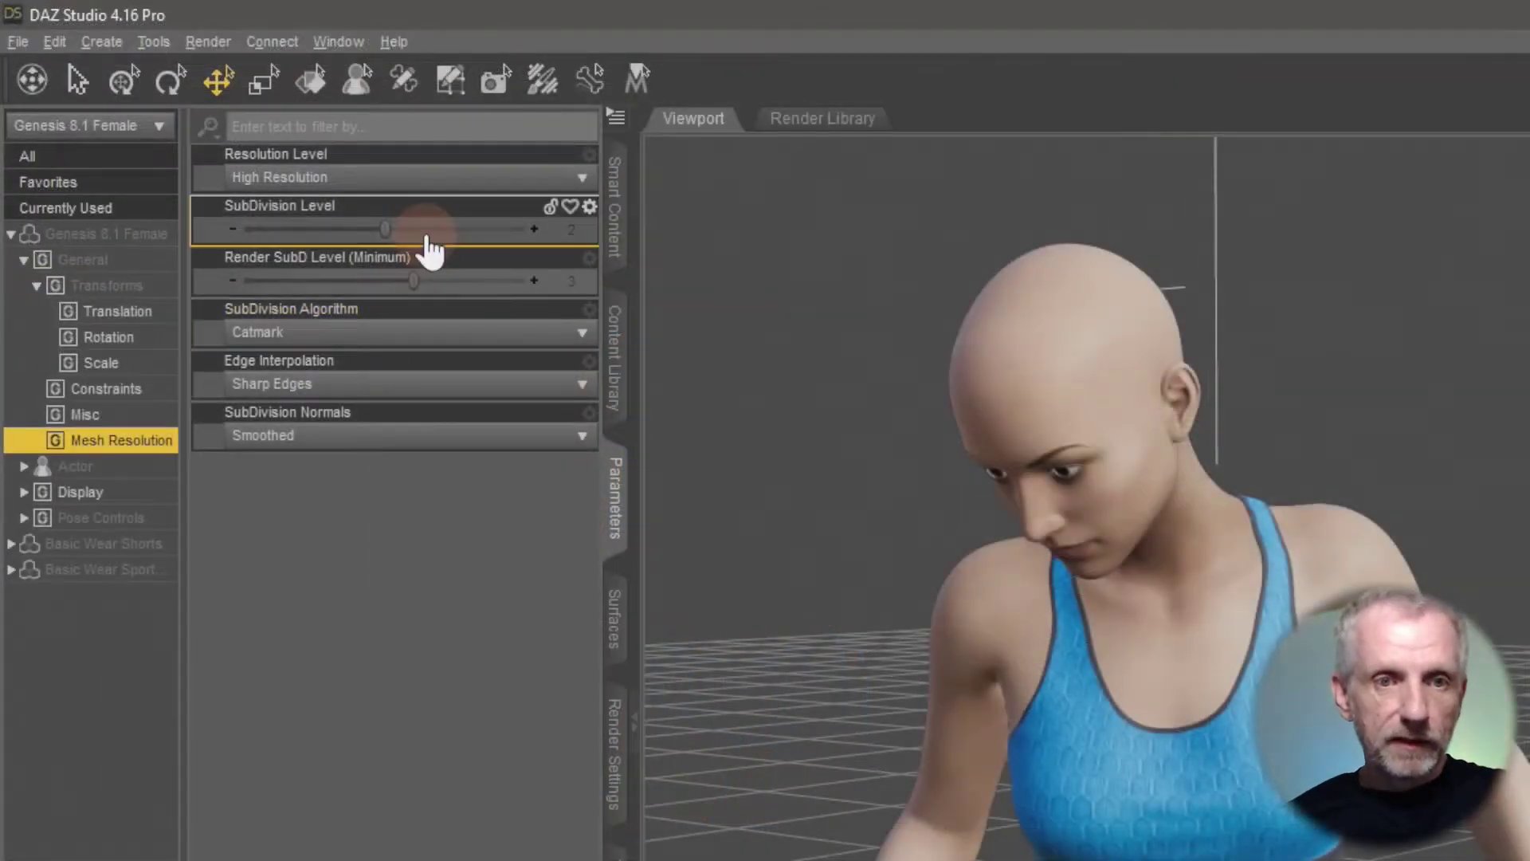
click(235, 113)
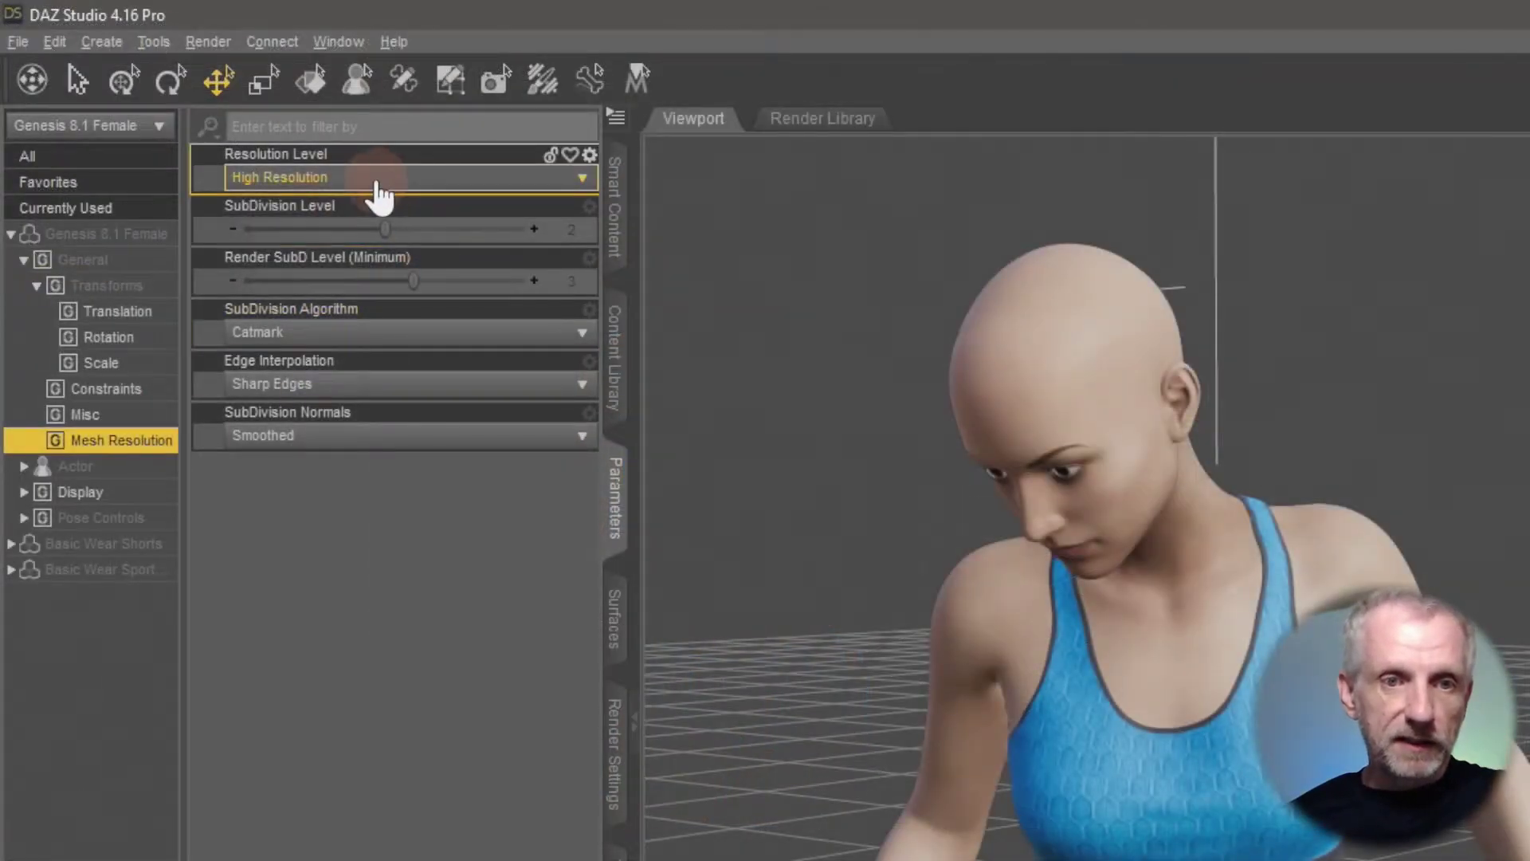
click(398, 194)
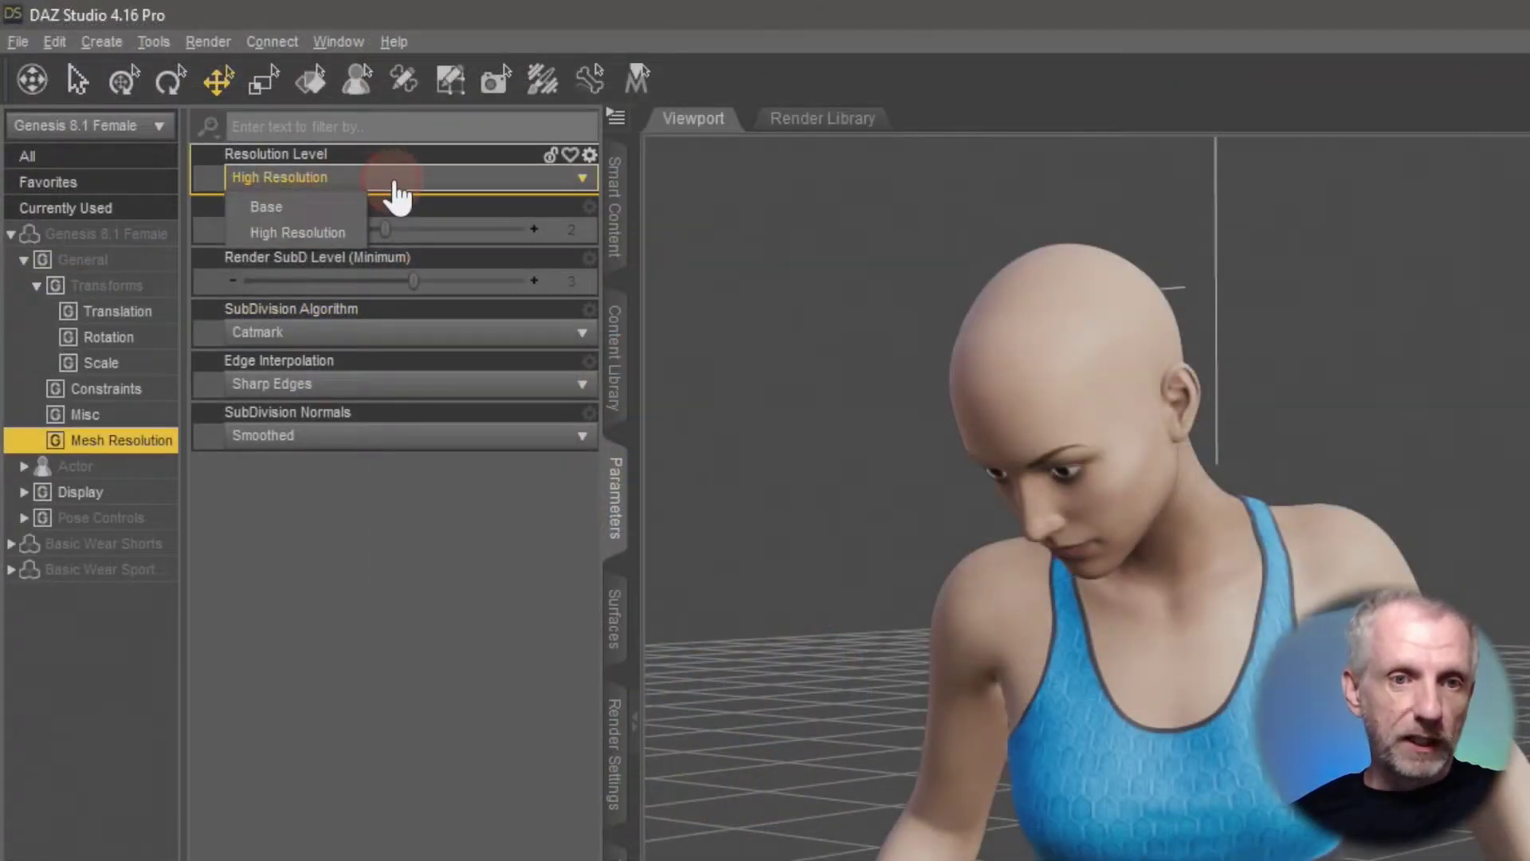
click(341, 206)
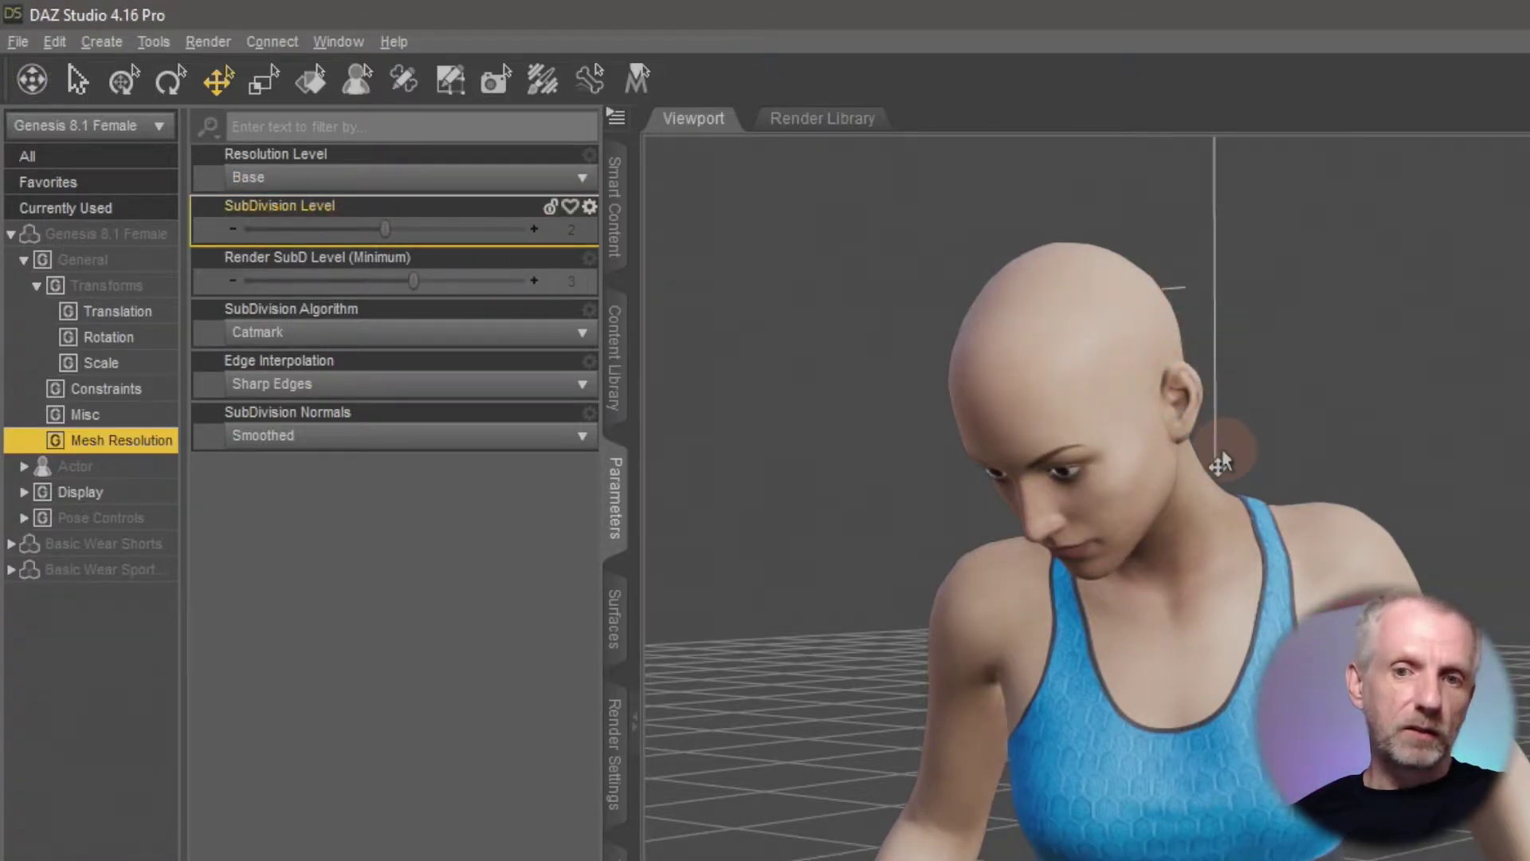
scroll(1221, 462, up, 3)
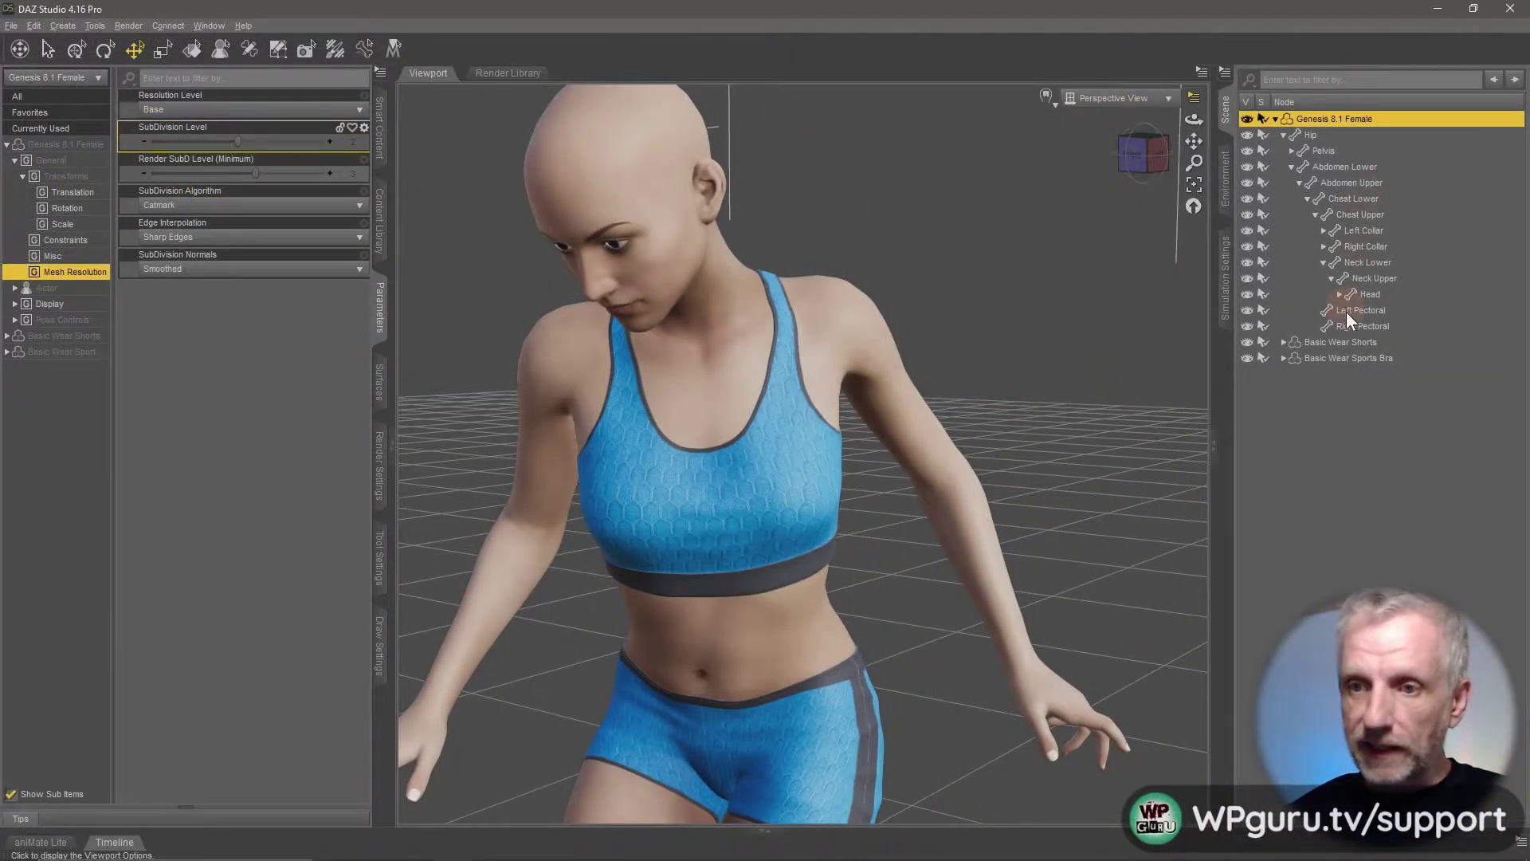
- Set the mesh Resolution Level of the Basic Wear Sports Bra to Base
click(1379, 359)
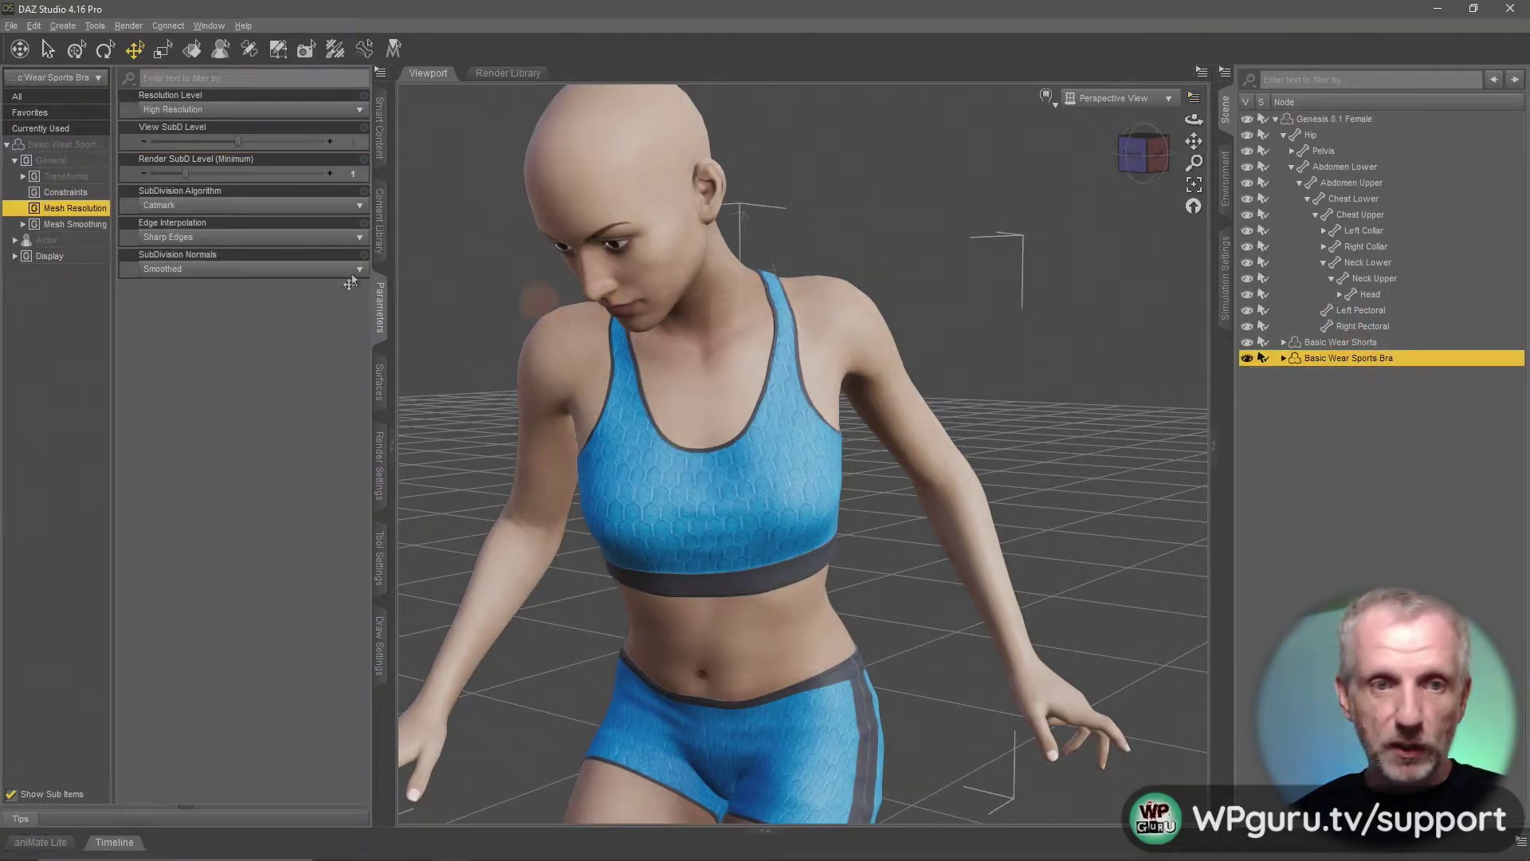
click(260, 111)
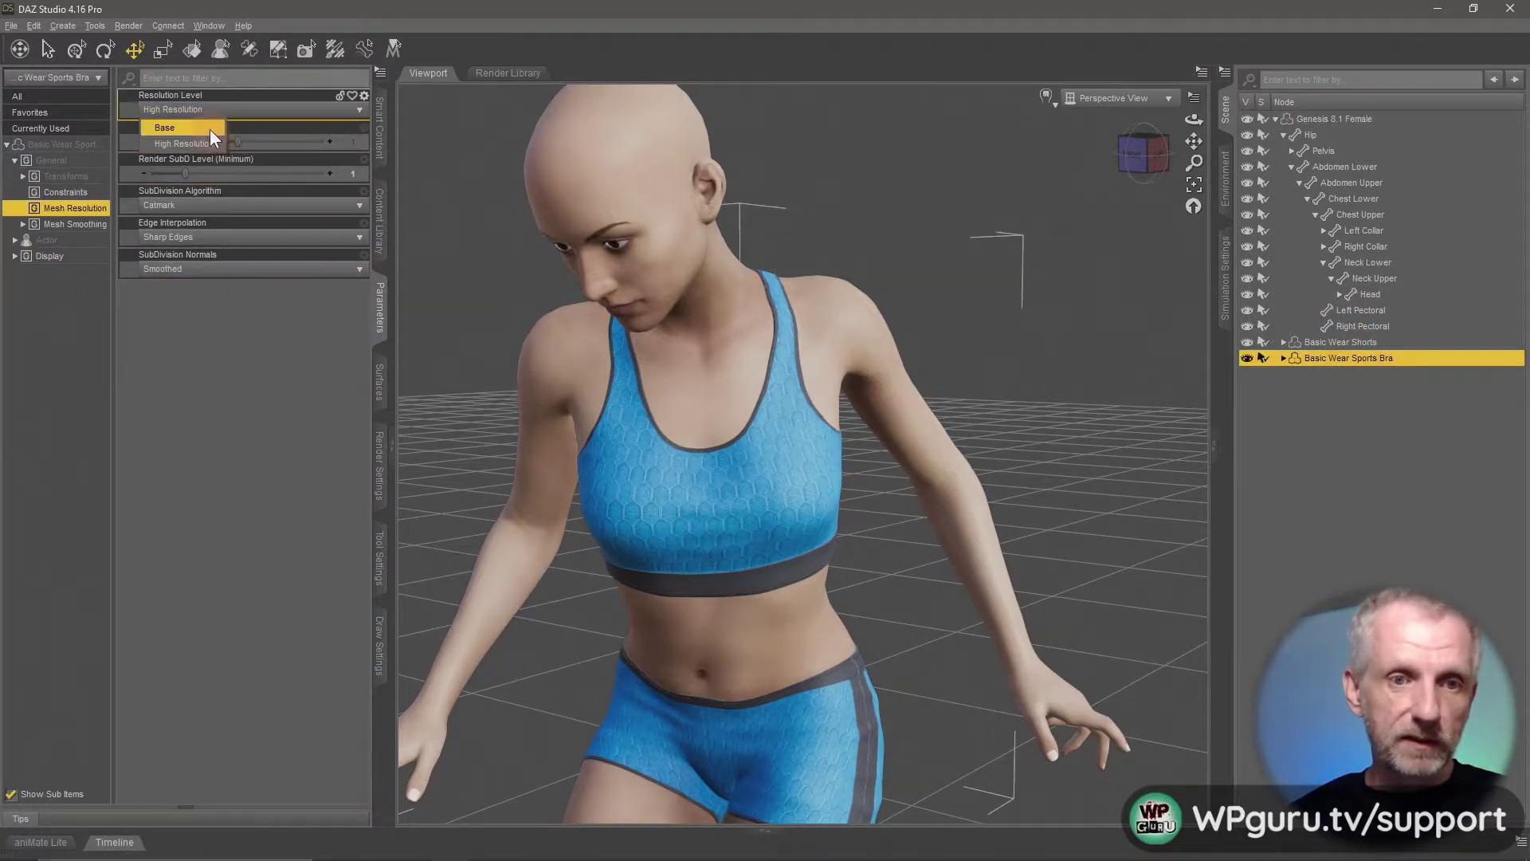
click(209, 128)
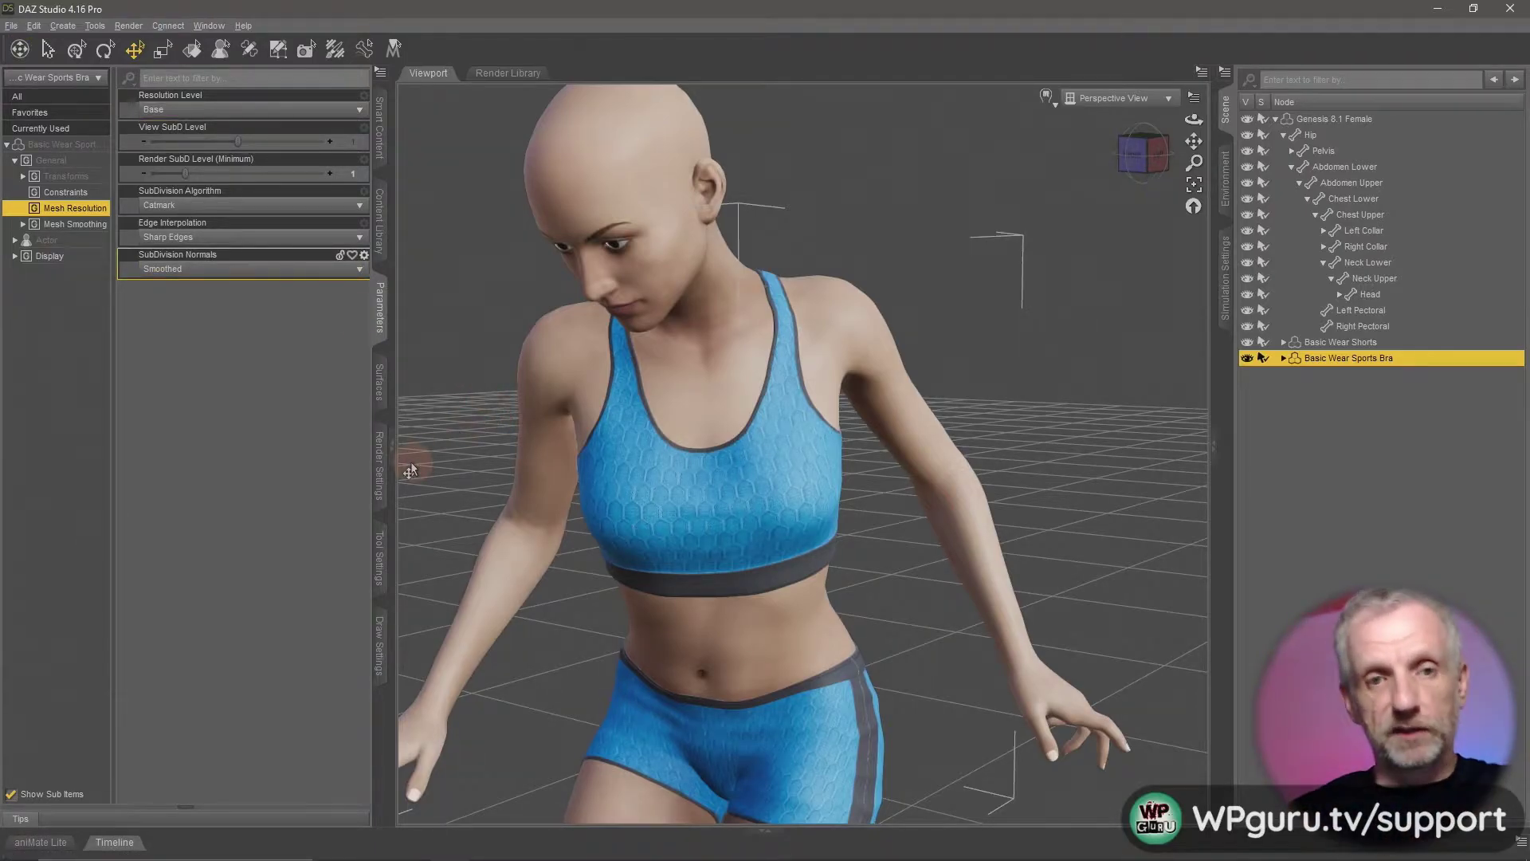
alt+drag(660, 568, 696, 571)
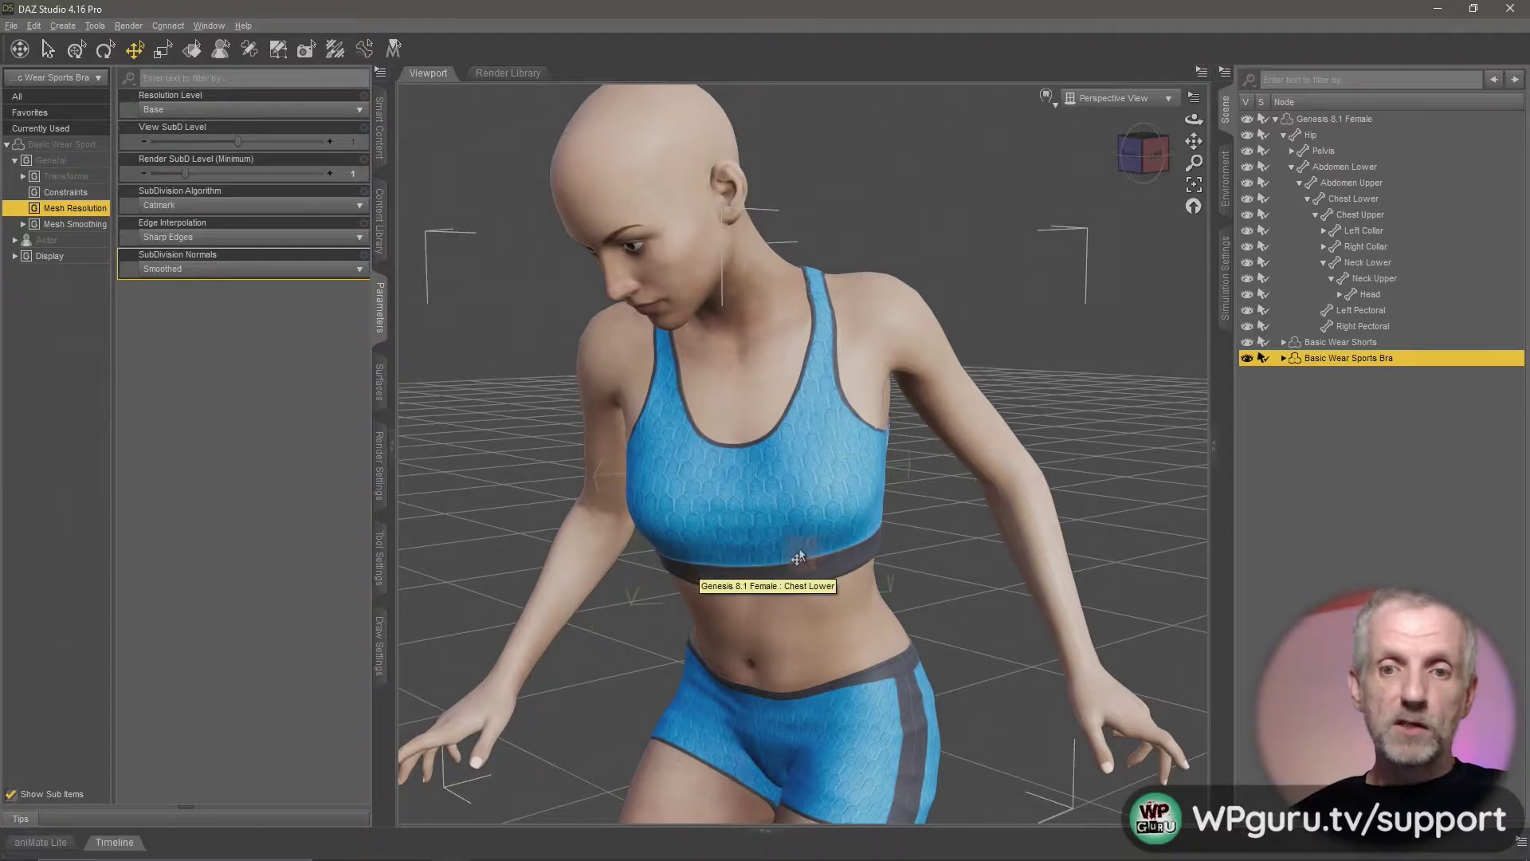
- Collapse the figure's hip hierarchy, hide the Basic Wear Sports Bra and Basic Wear Shorts, and select the Genesis 8.1 Female figure
click(1275, 119)
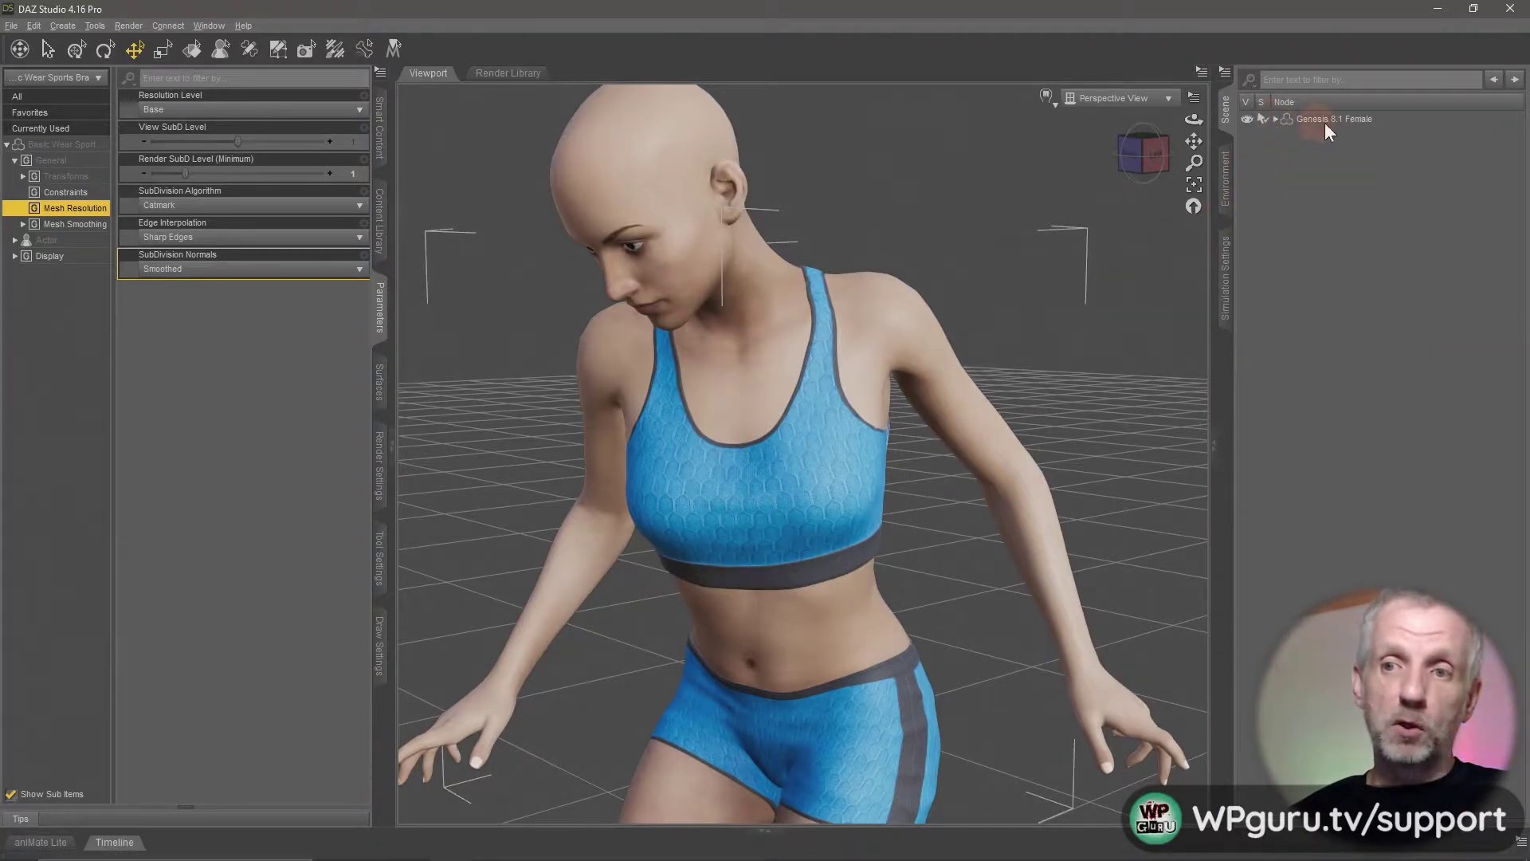
click(1277, 119)
click(1283, 135)
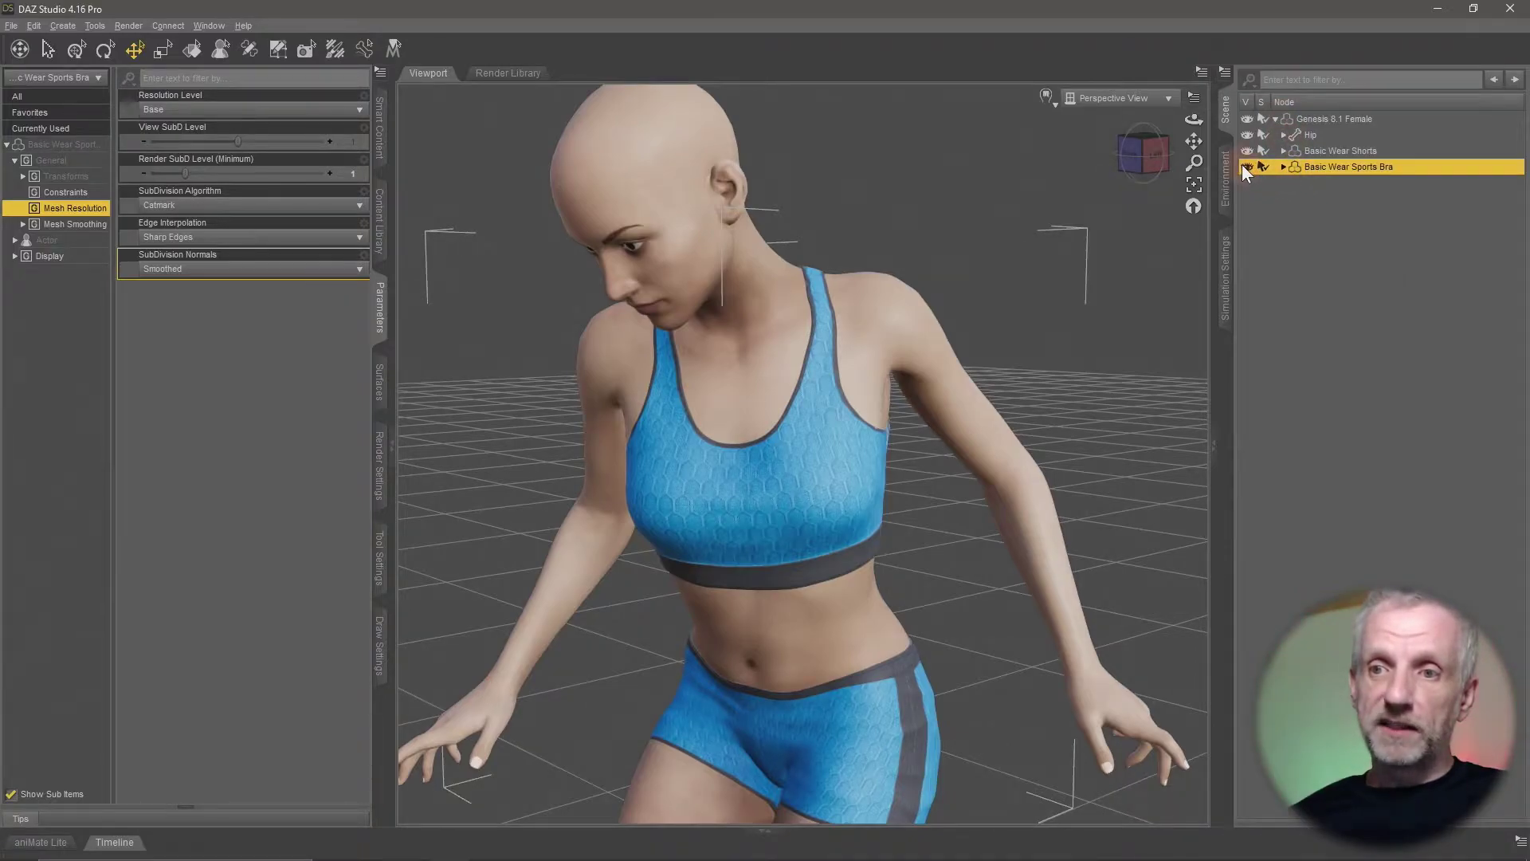
click(1246, 166)
click(1246, 150)
click(1347, 120)
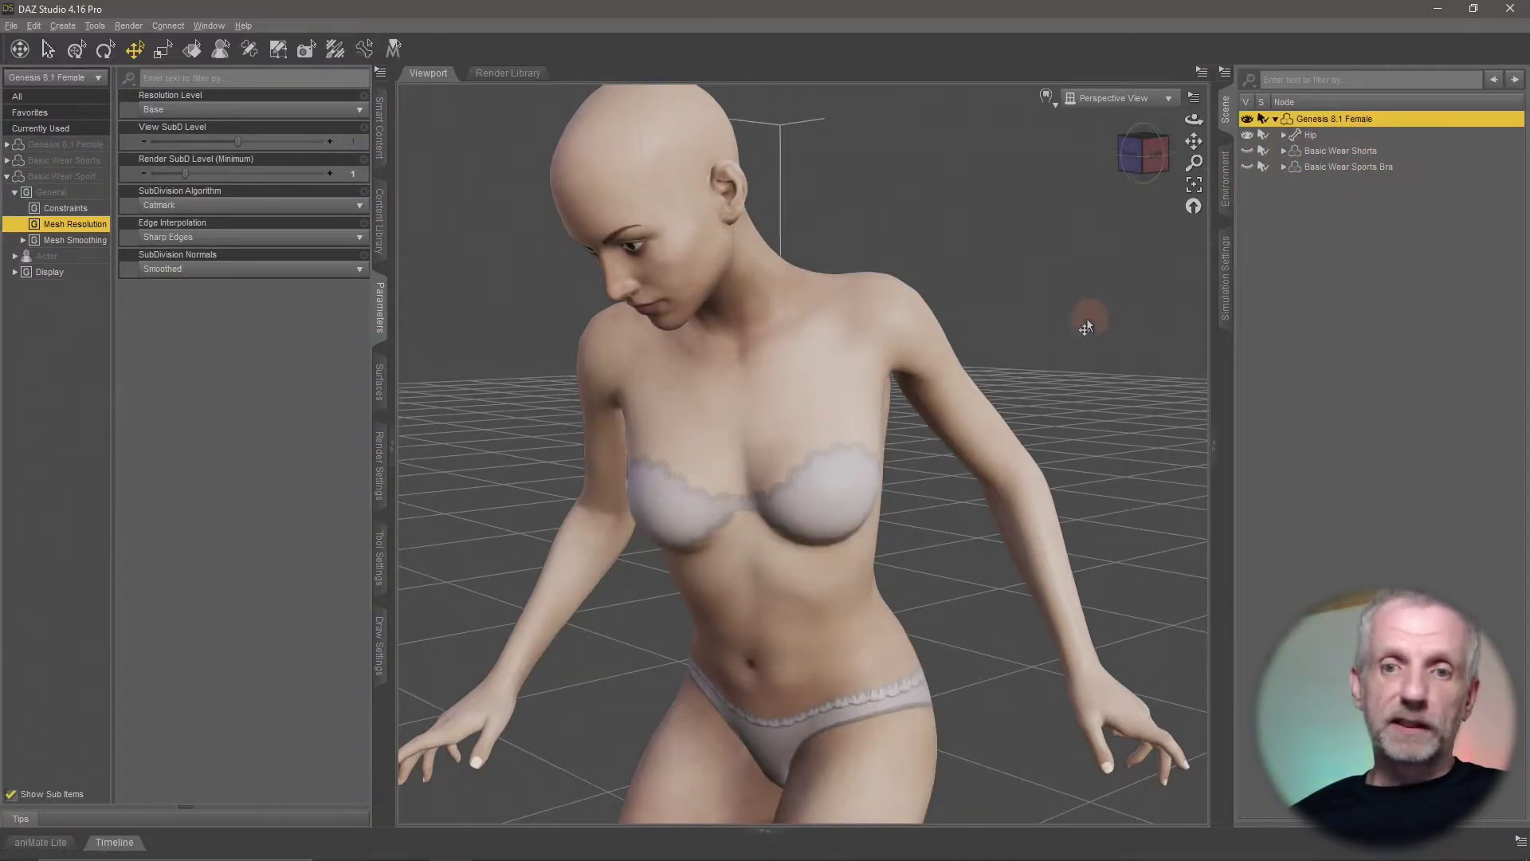
- Export the posed figure as a Wavefront OBJ named G8 Posed in the Desktop's ZBrush Test folder, with the existing export options
click(11, 26)
click(86, 213)
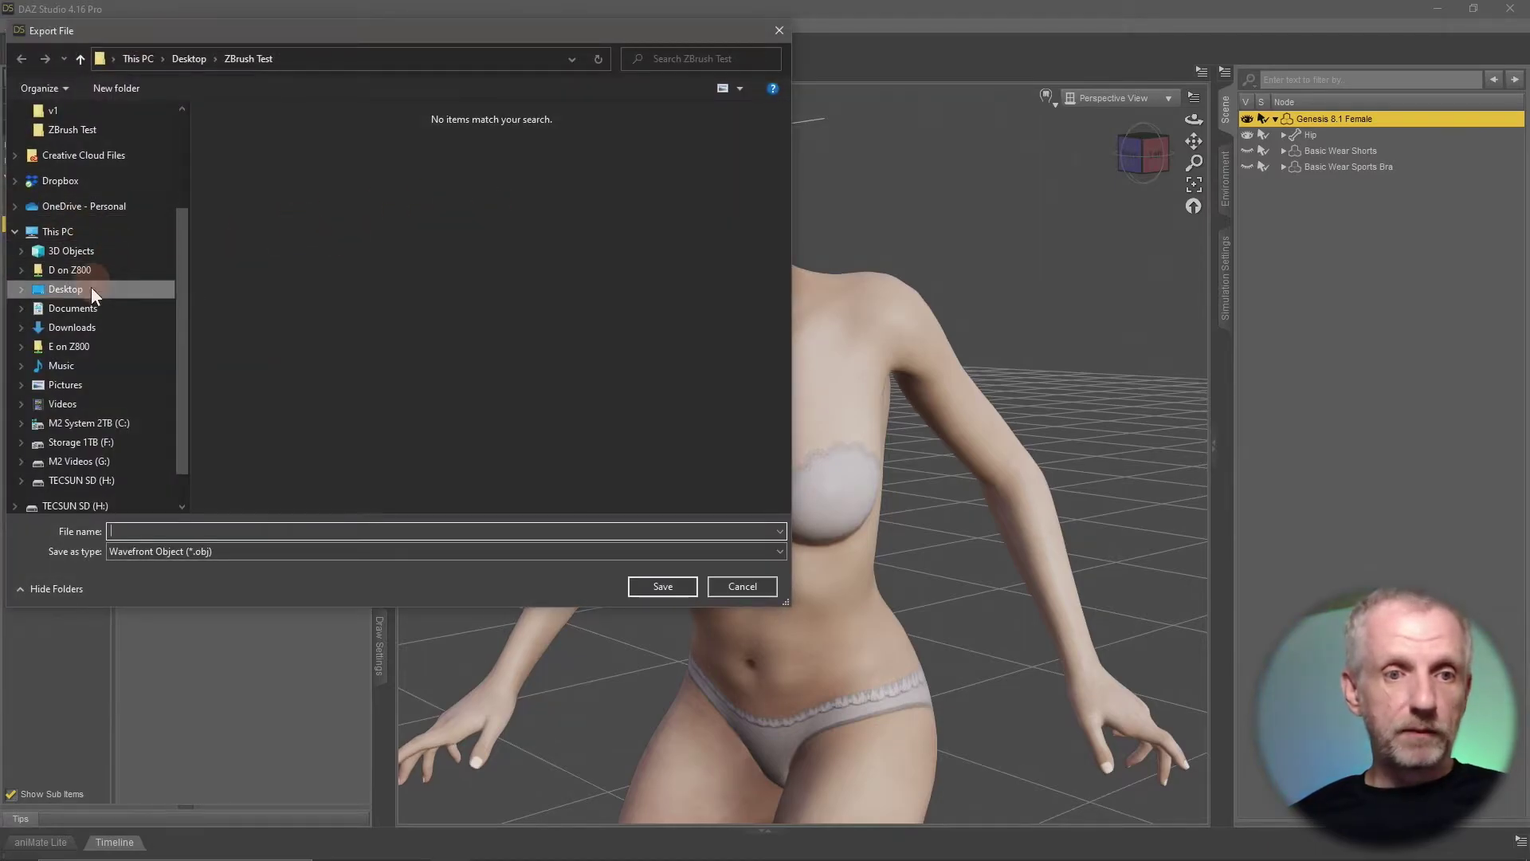
click(98, 296)
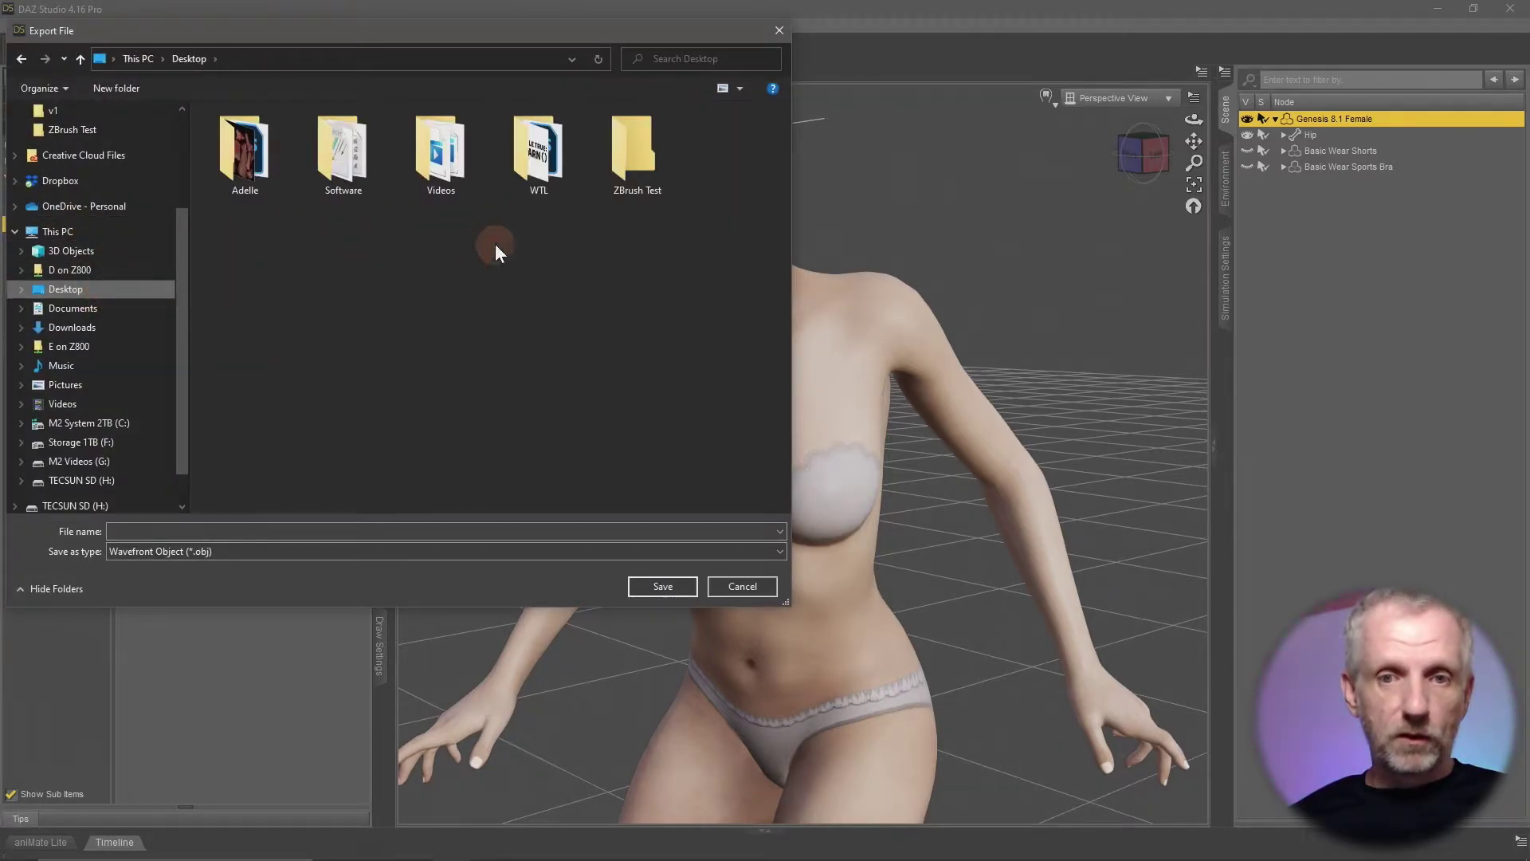
double_click(648, 161)
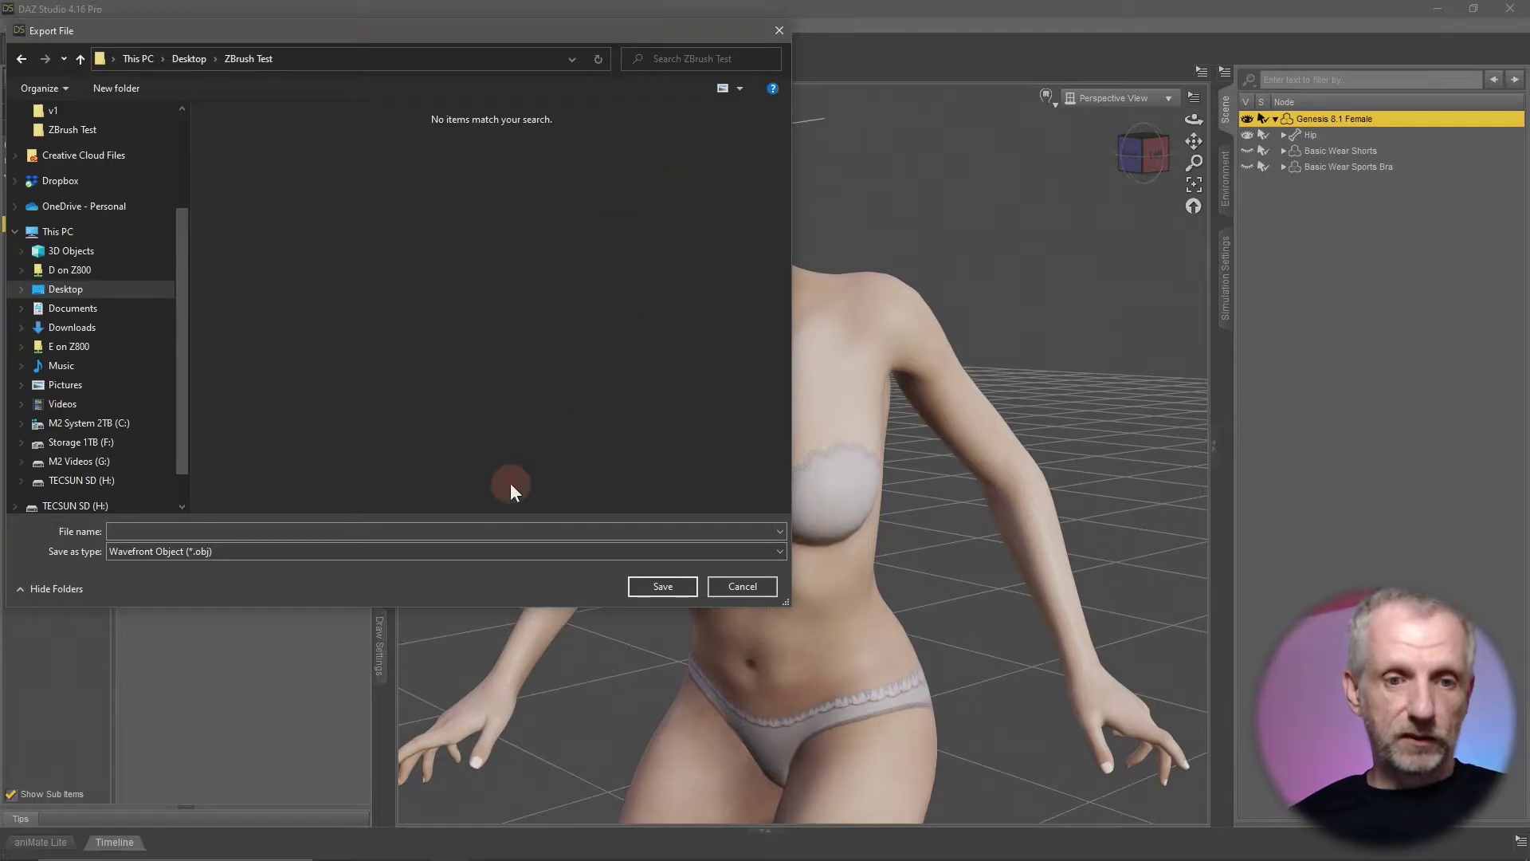
click(484, 530)
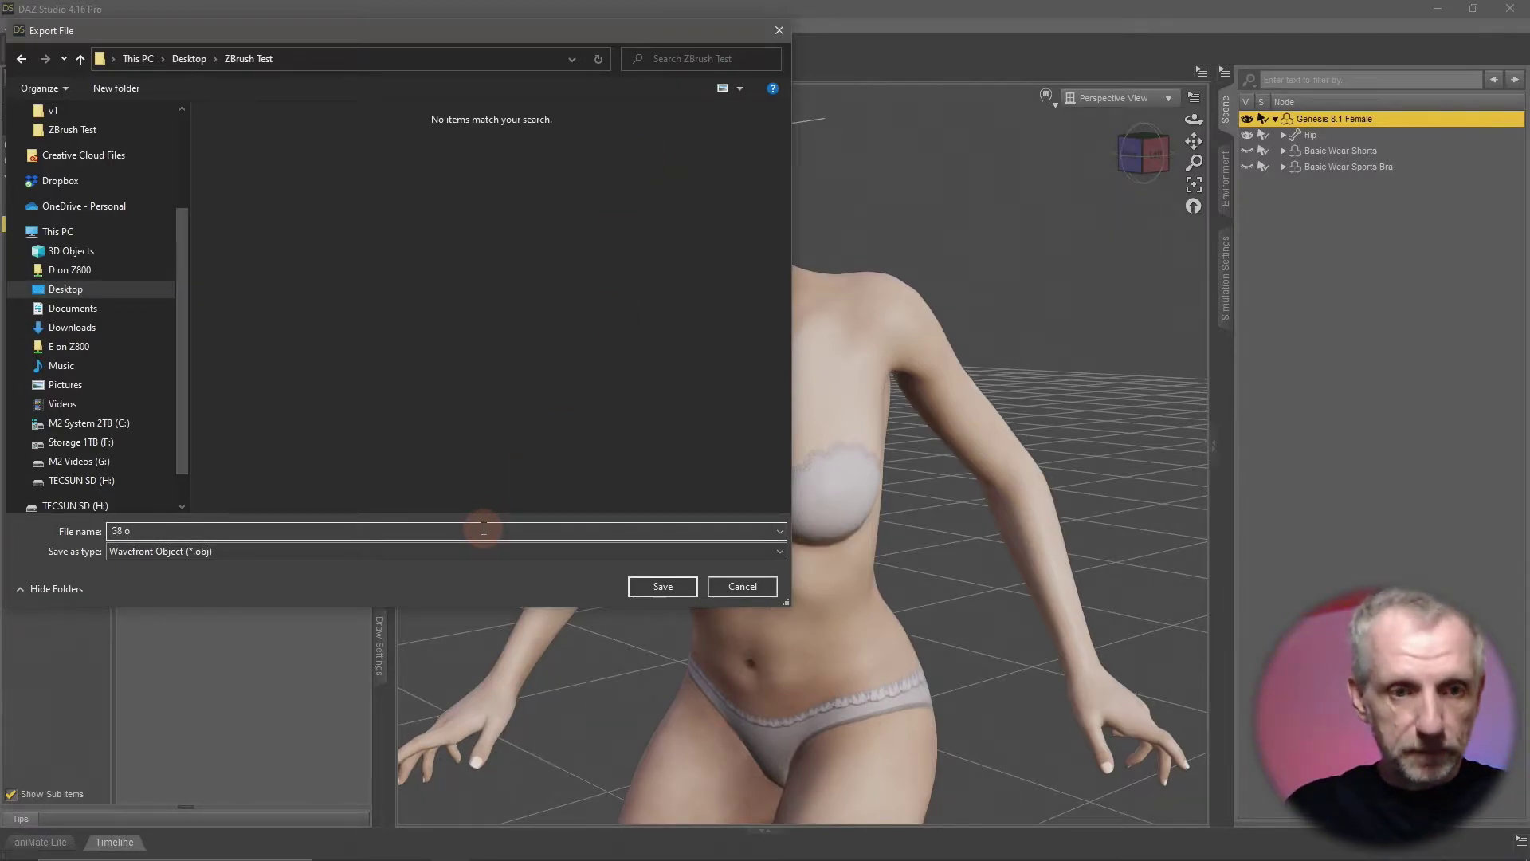
text(G8 Pose)
key(Return)
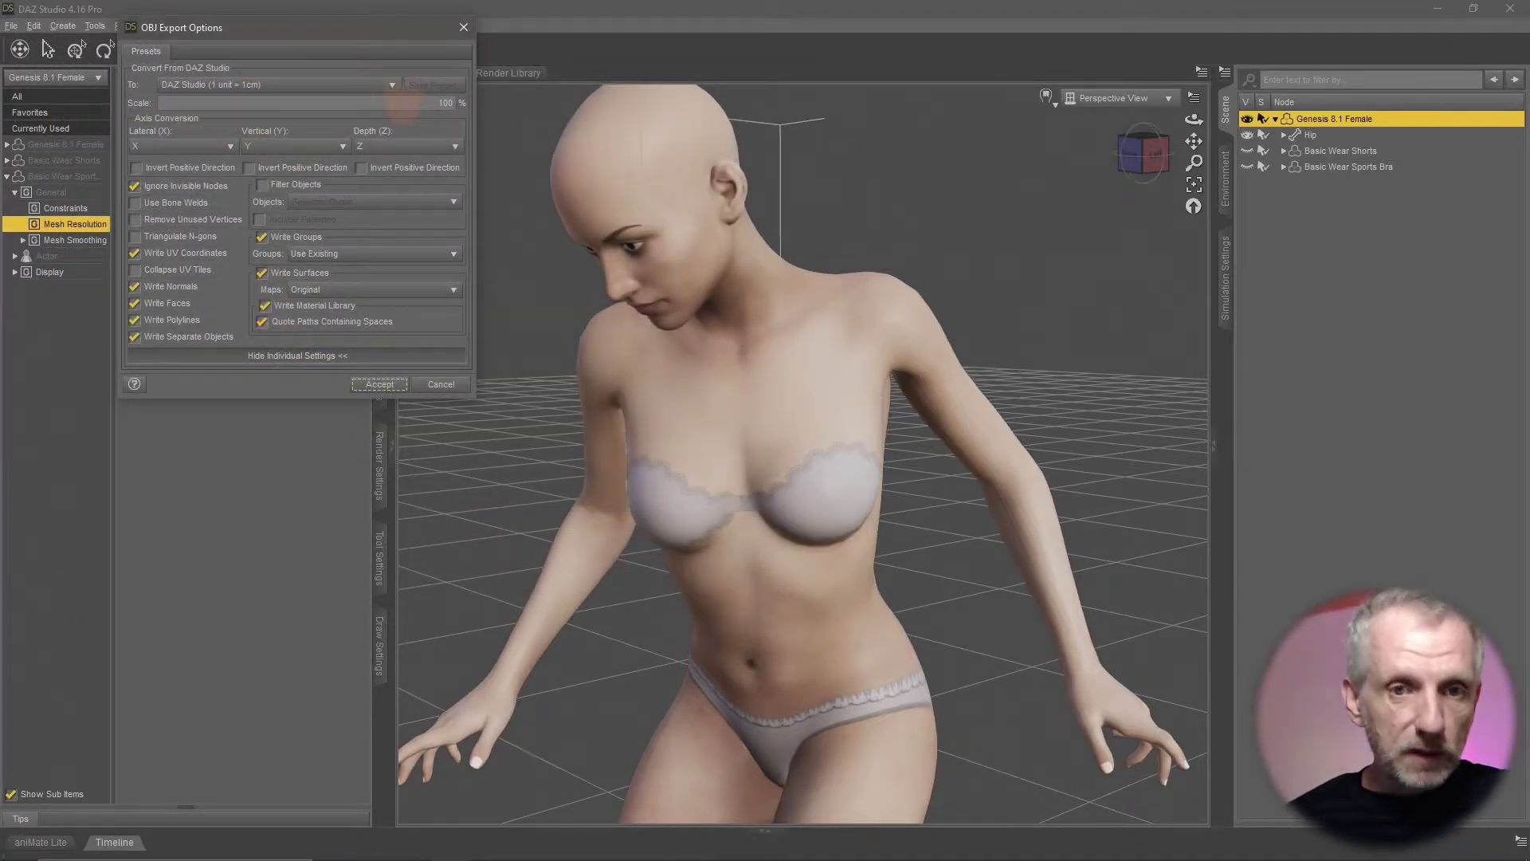
click(380, 385)
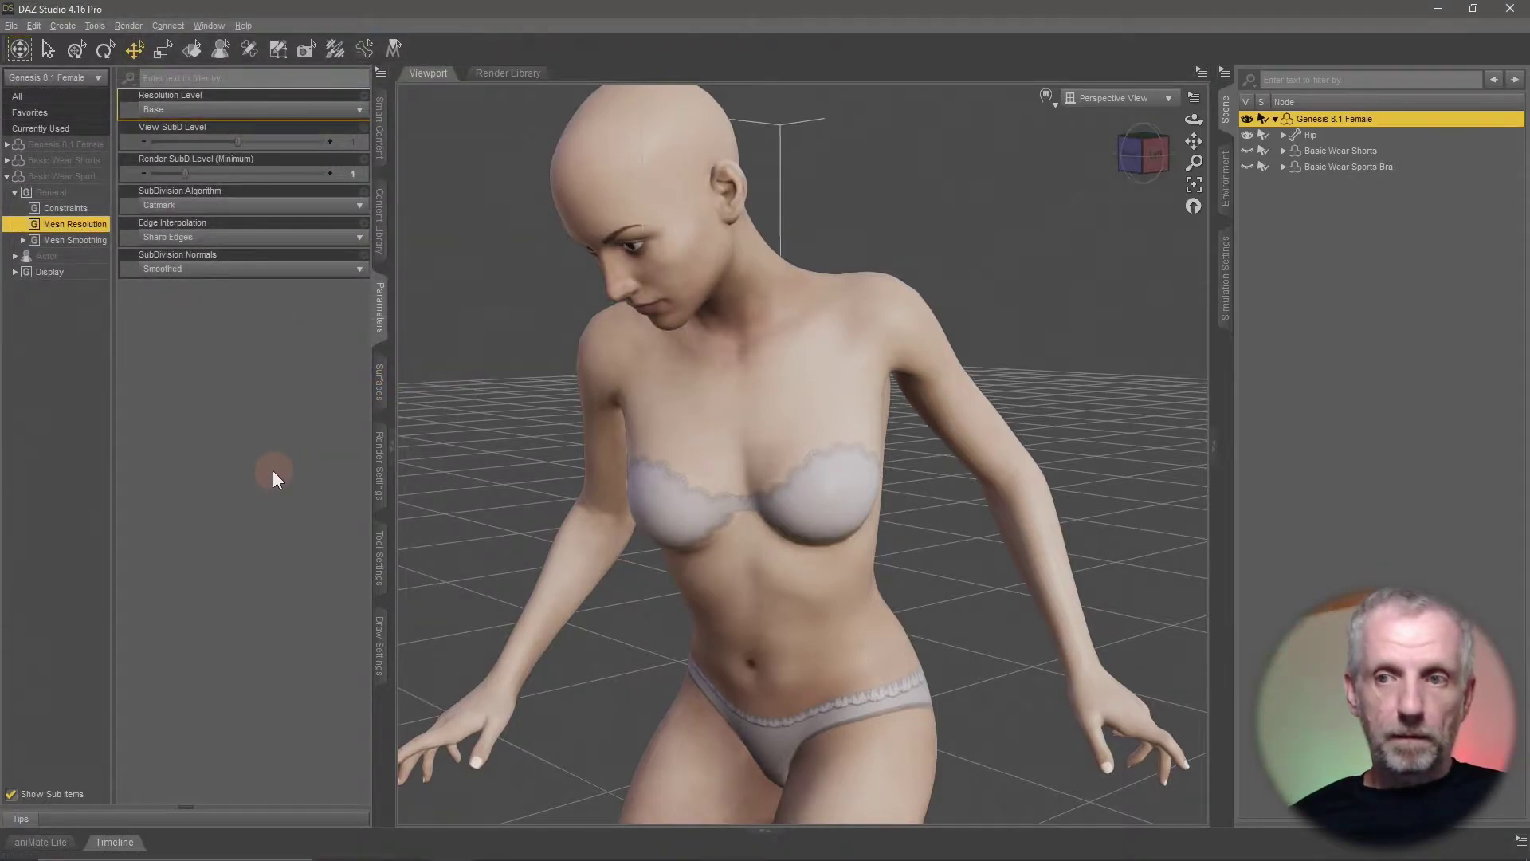
- Hide the Genesis 8.1 Female figure, then select the Basic Wear Sports Bra and make it visible
click(1248, 119)
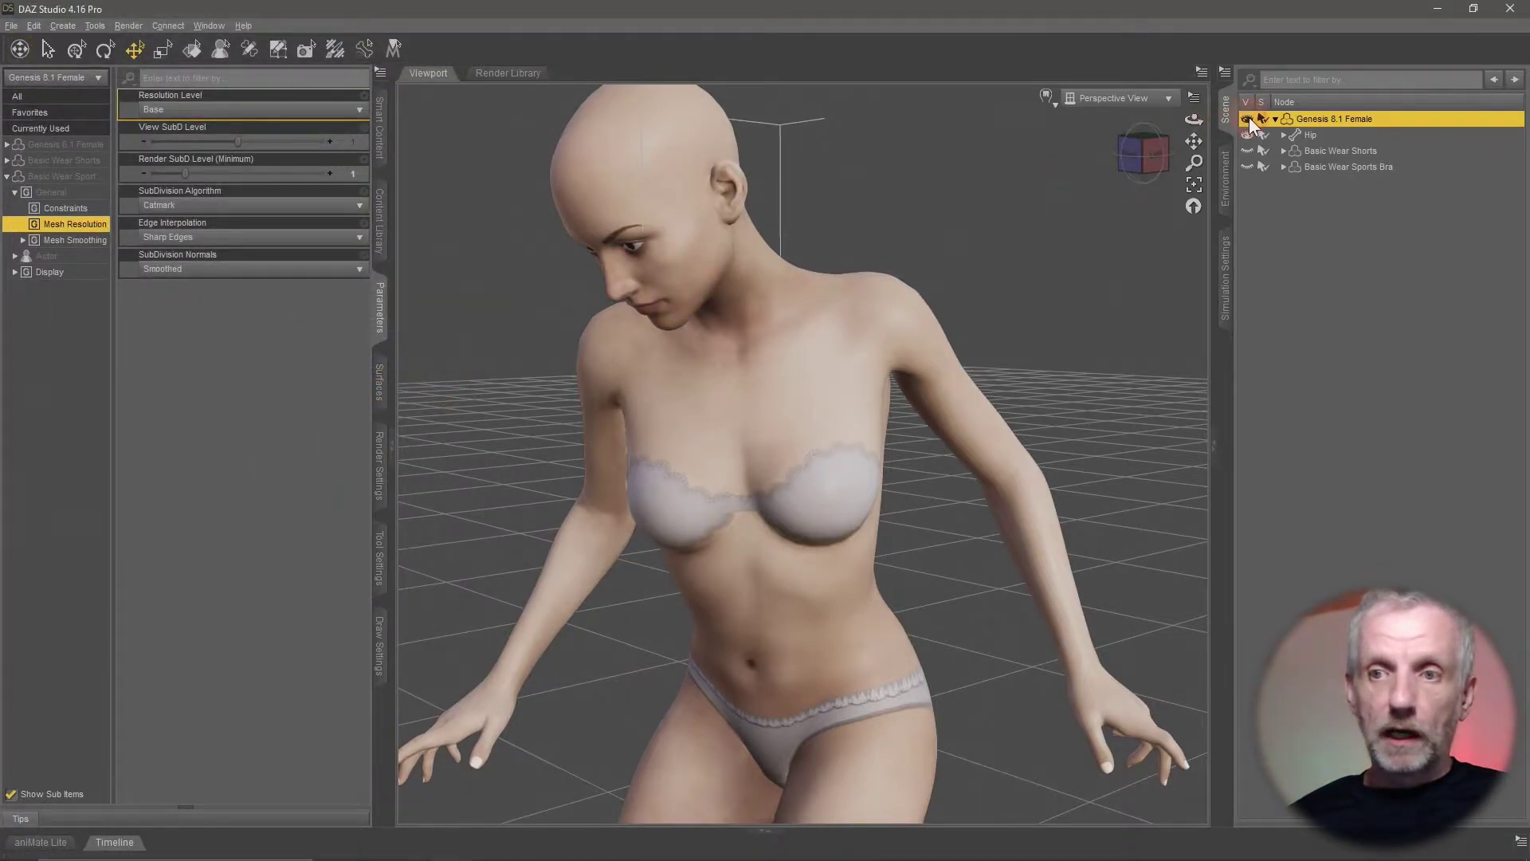
click(1360, 166)
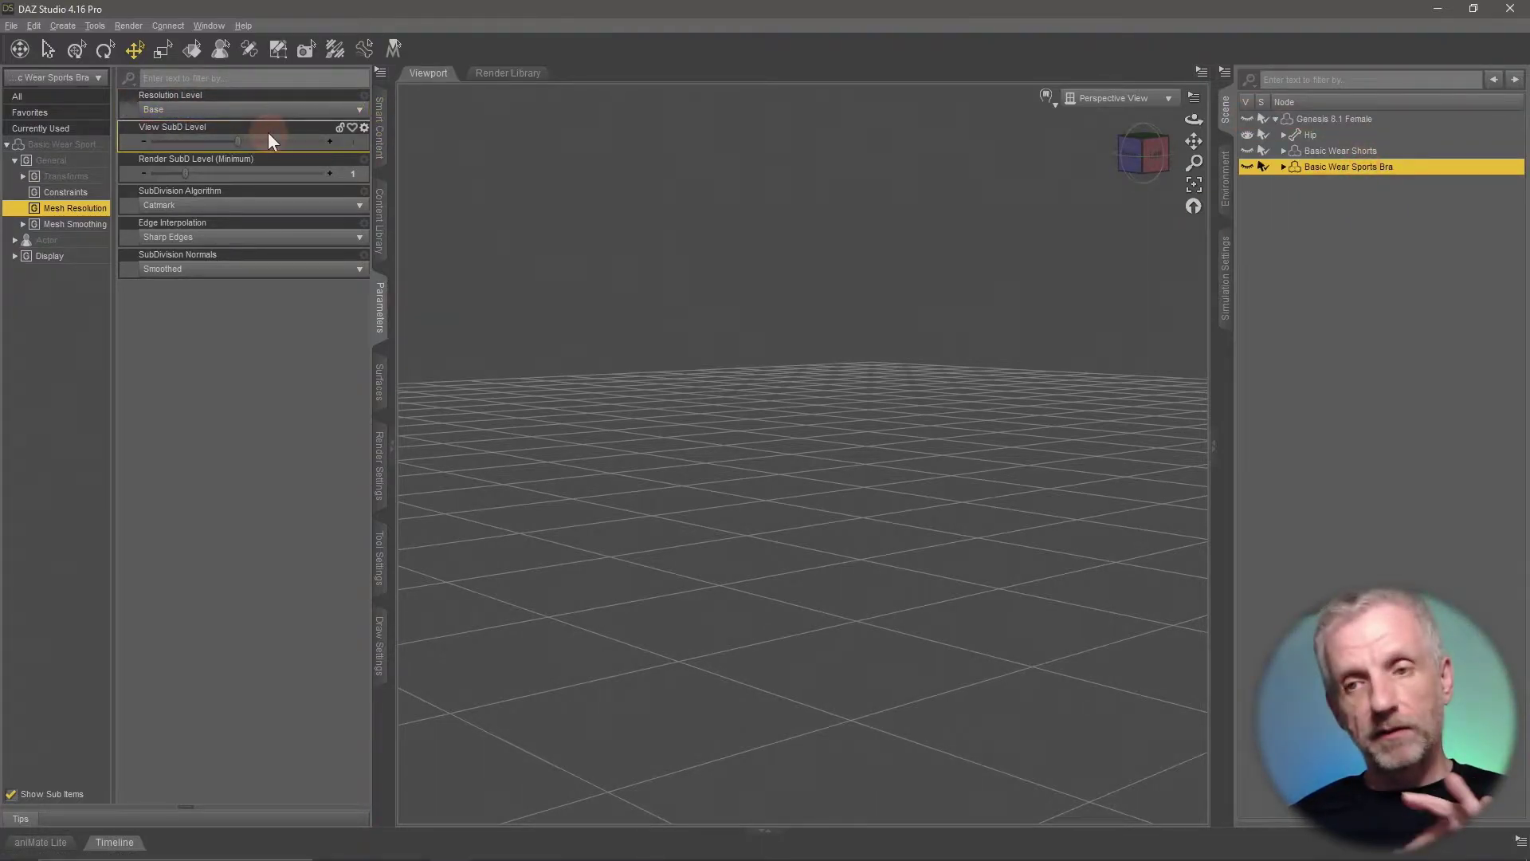
click(1248, 167)
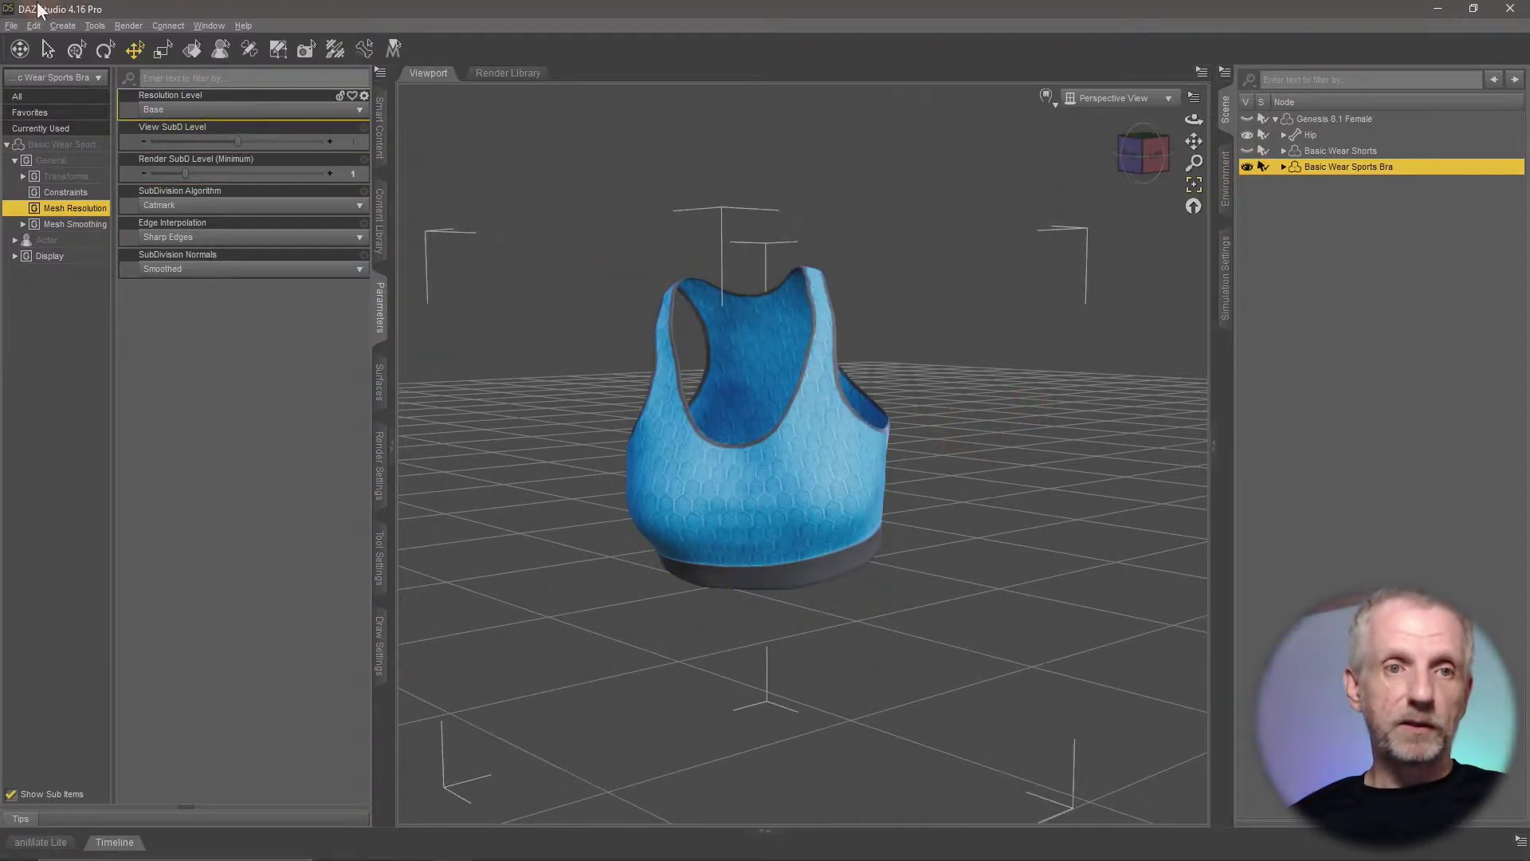
- Export the sports bra as a Wavefront OBJ named Bra in the ZBrush Test folder
click(12, 25)
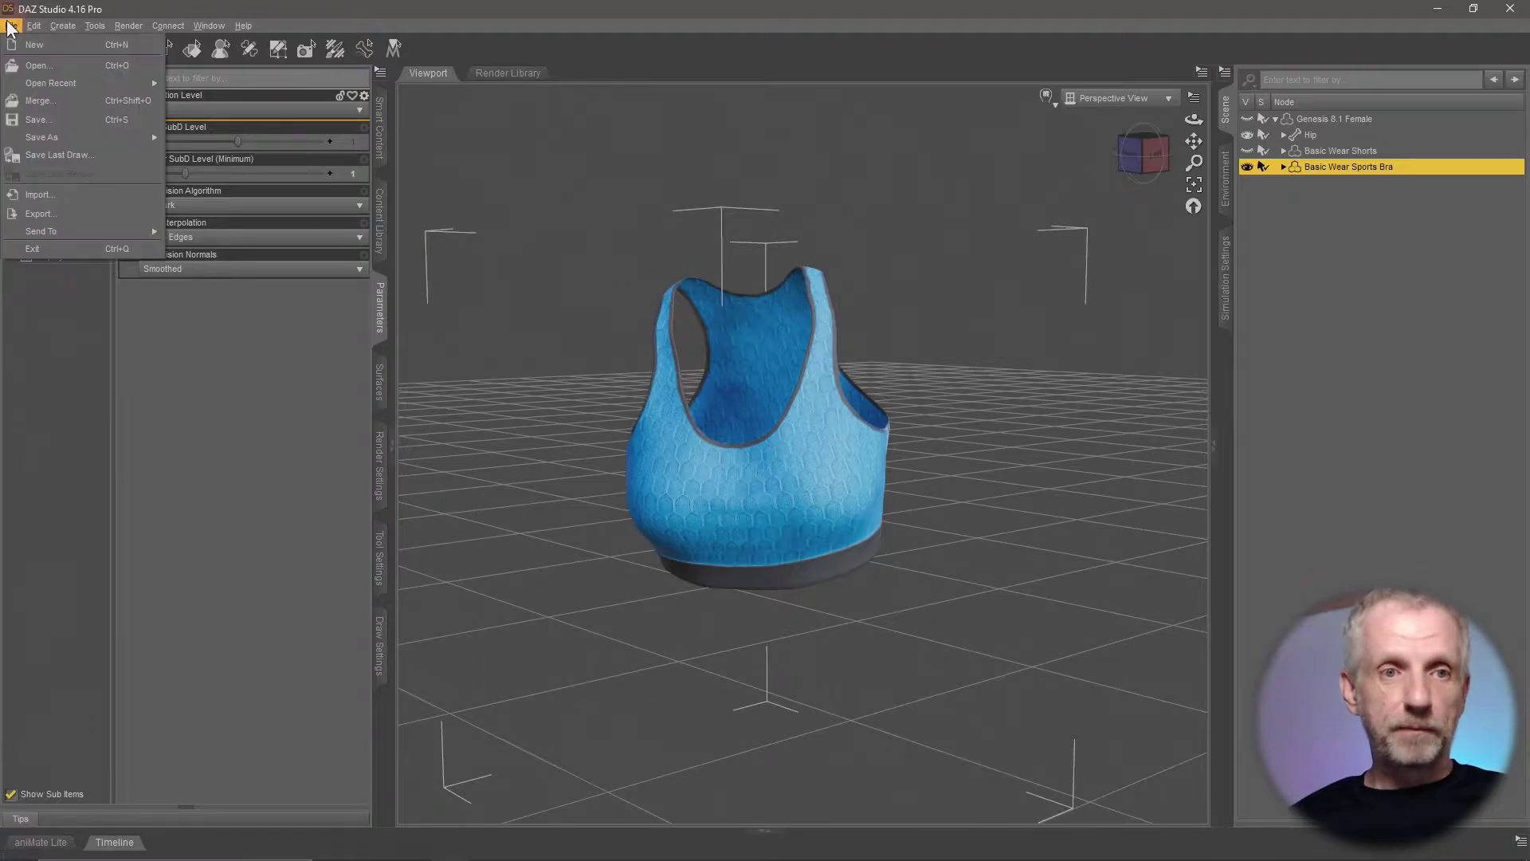
click(86, 211)
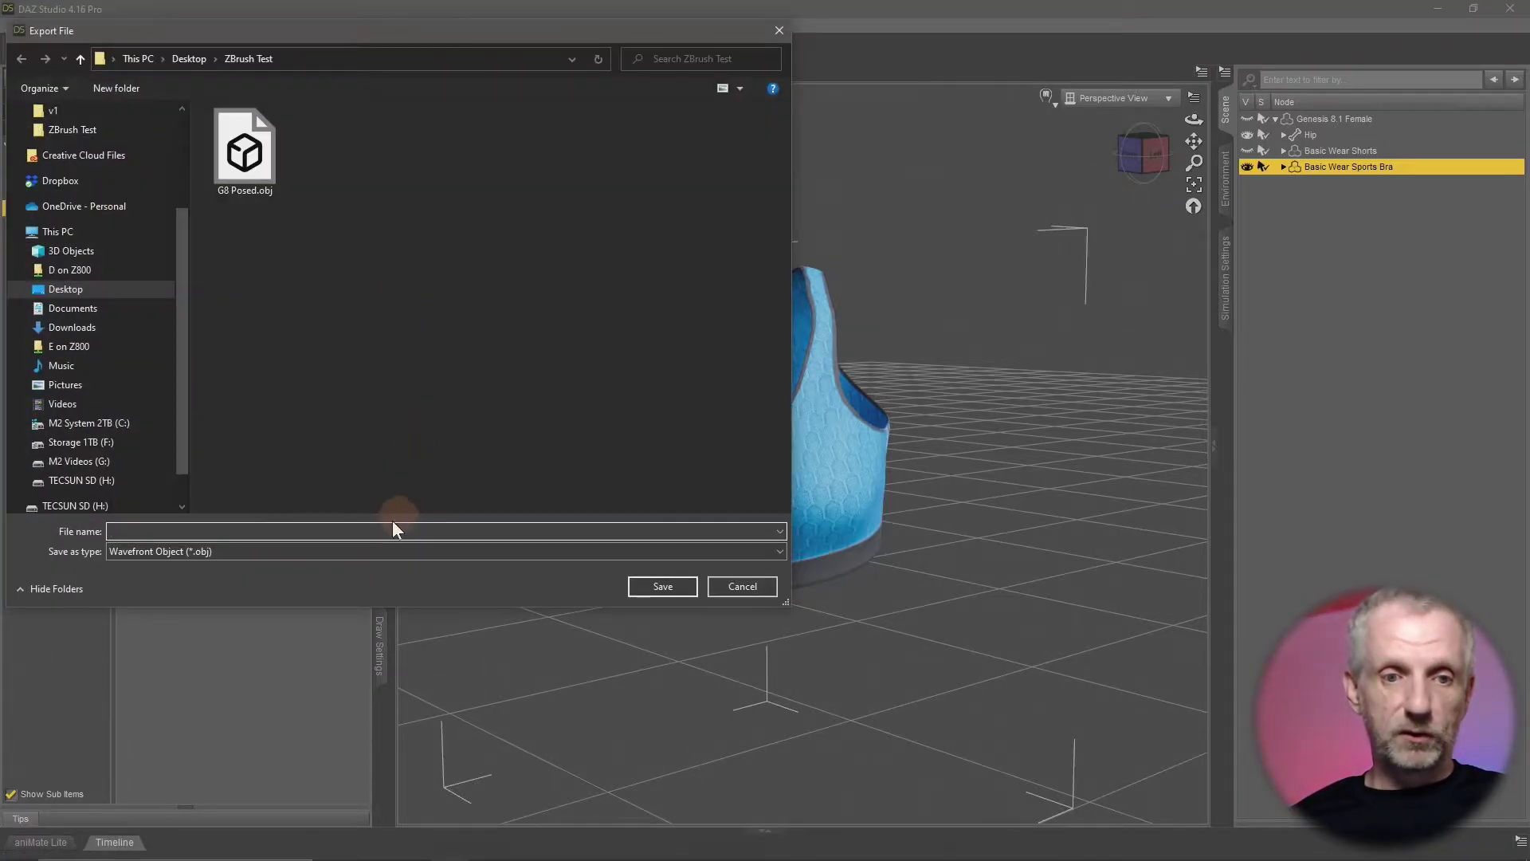
key(Return)
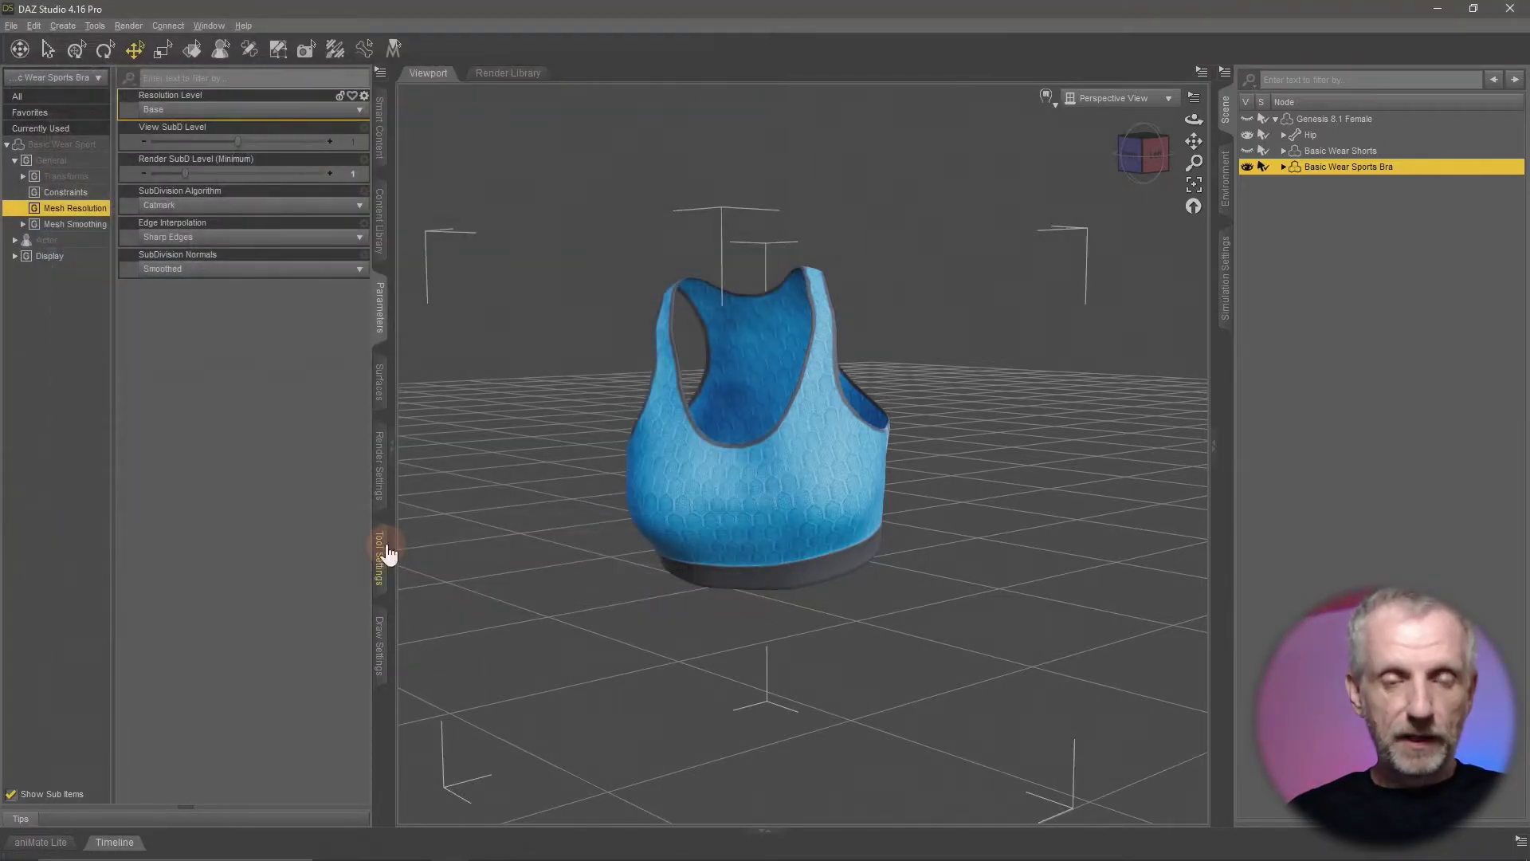
click(378, 384)
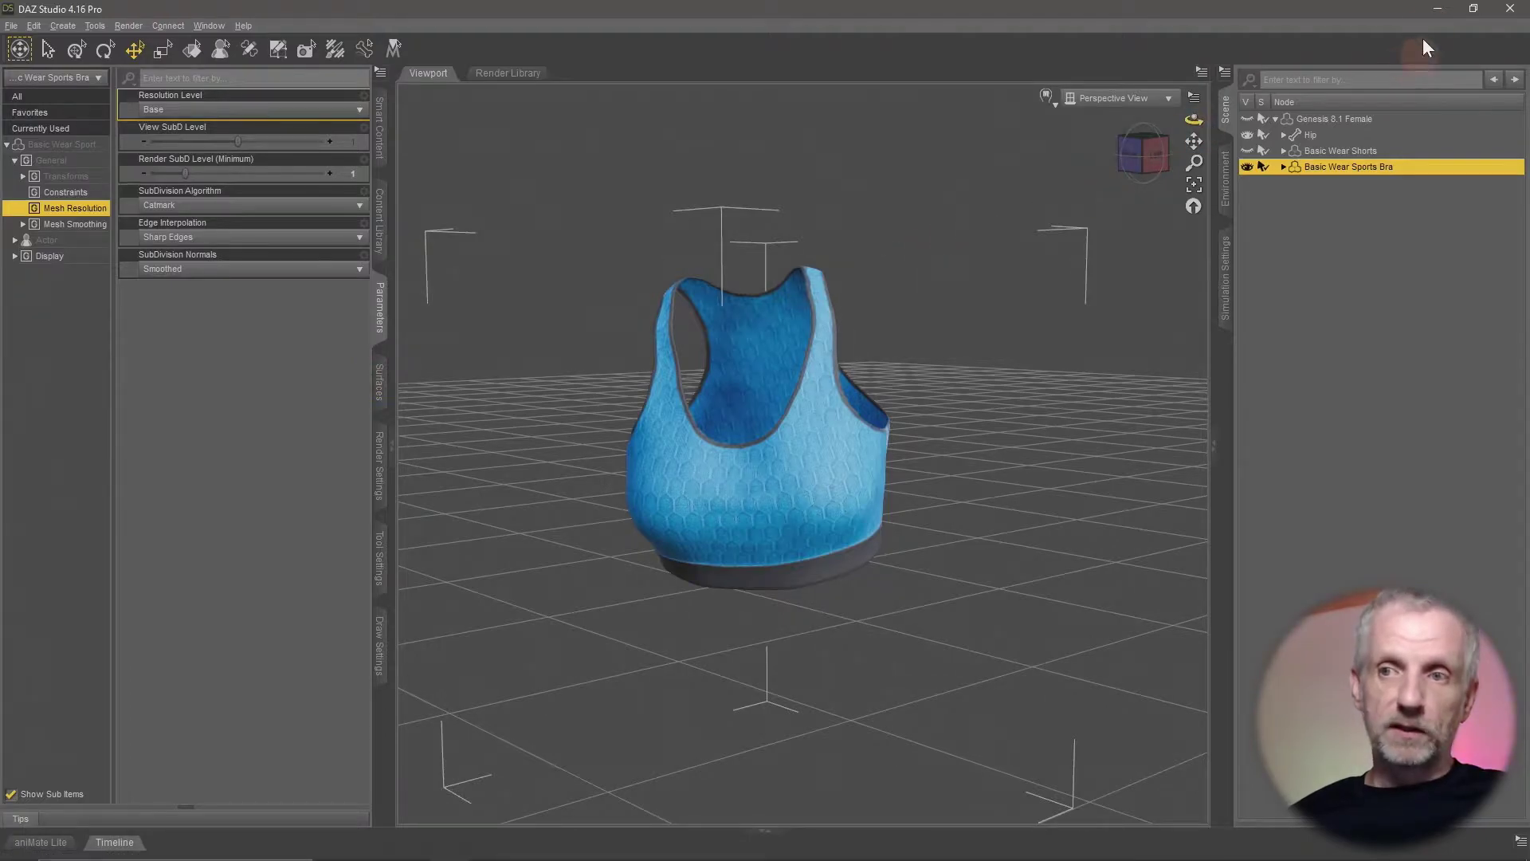
- Minimize DAZ Studio, launch ZBrush 2022, and import G8 Posed.obj from the ZBrush Test folder as a tool
click(1431, 9)
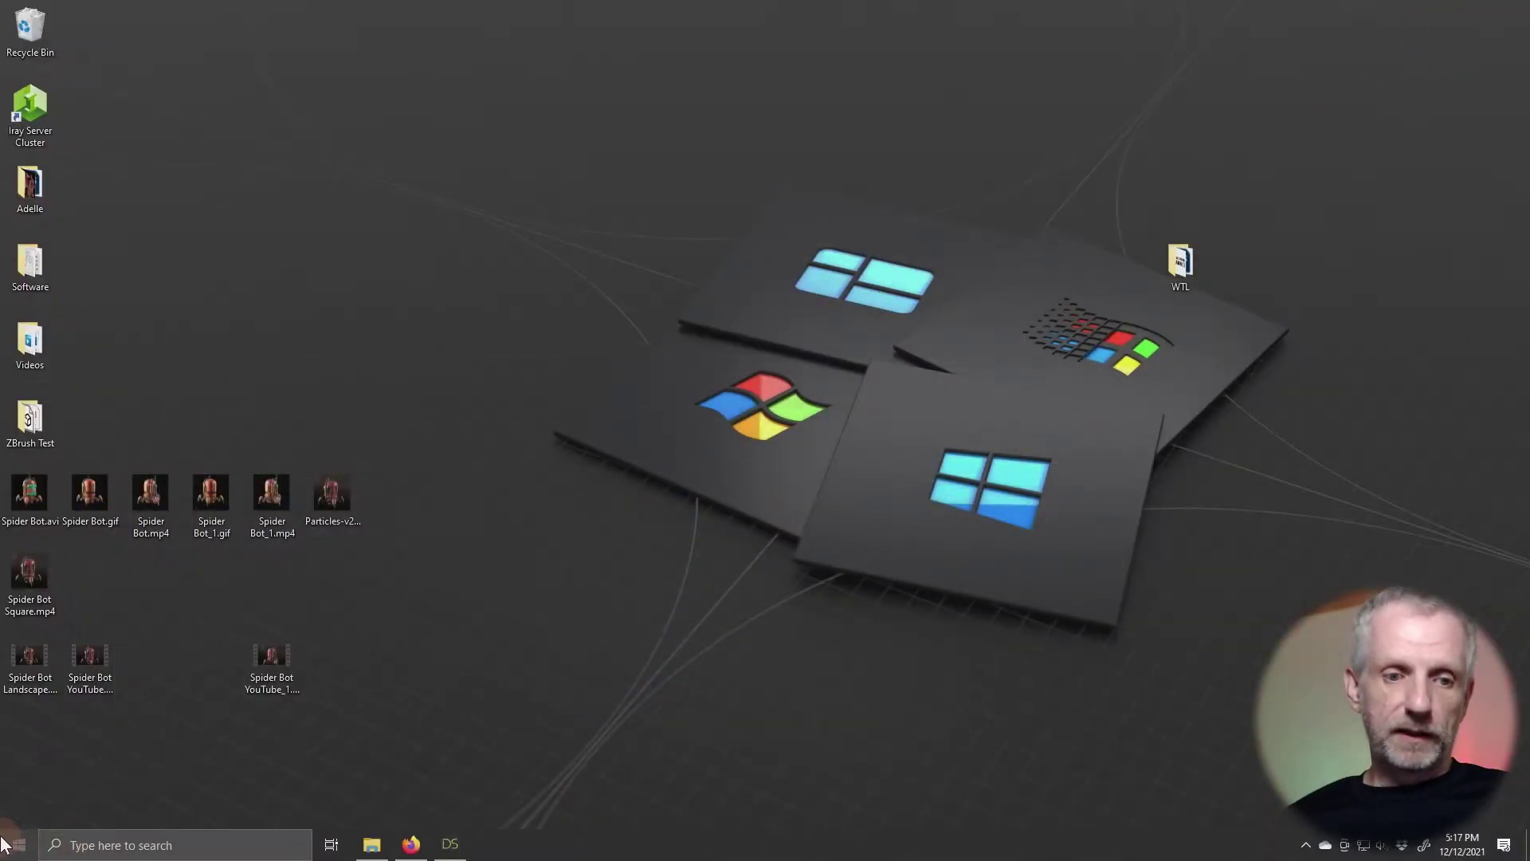
click(4, 847)
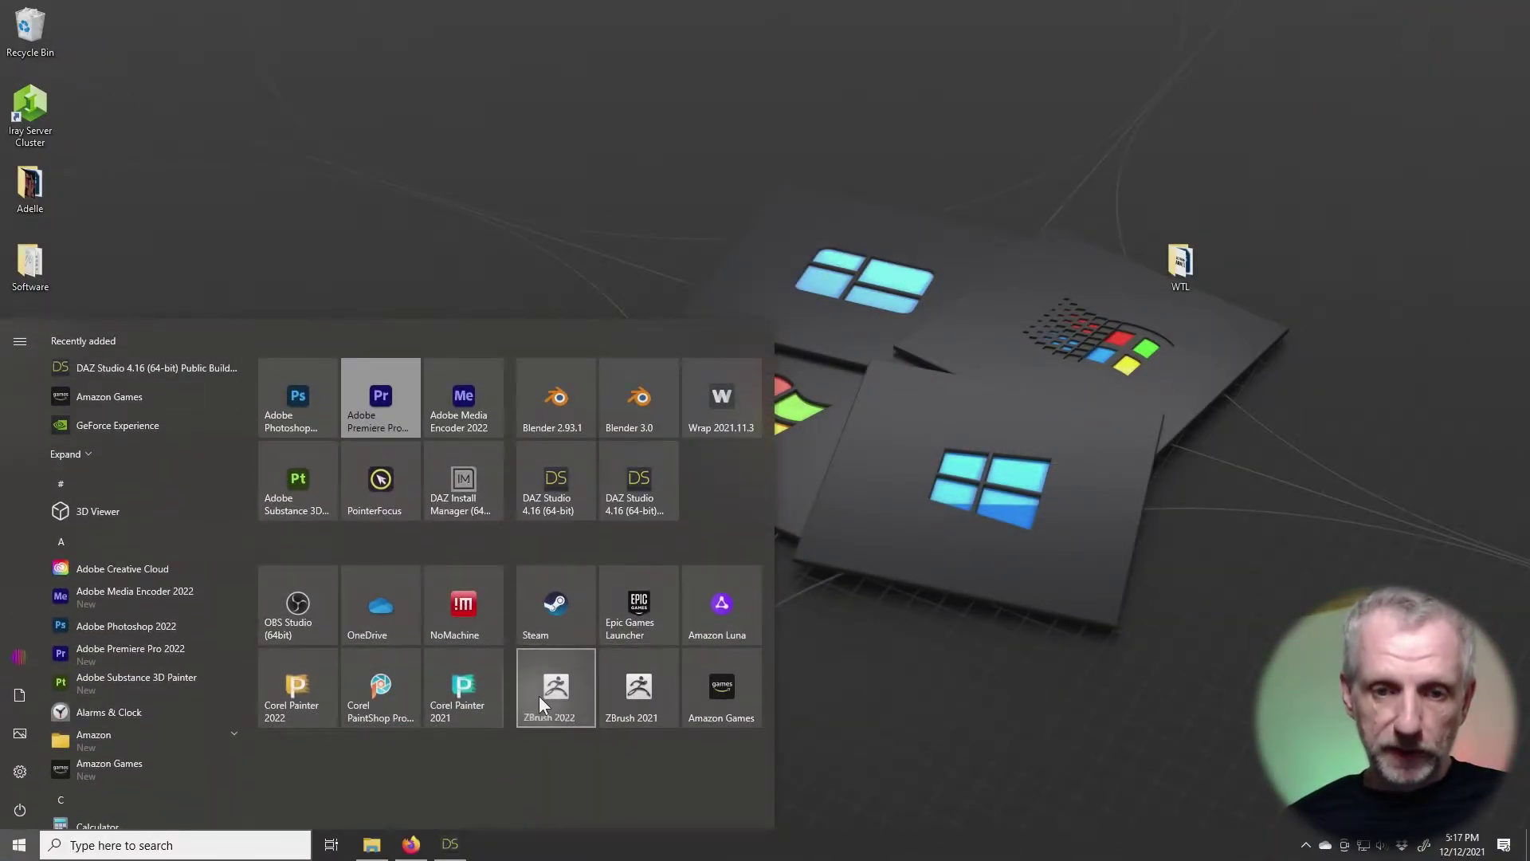
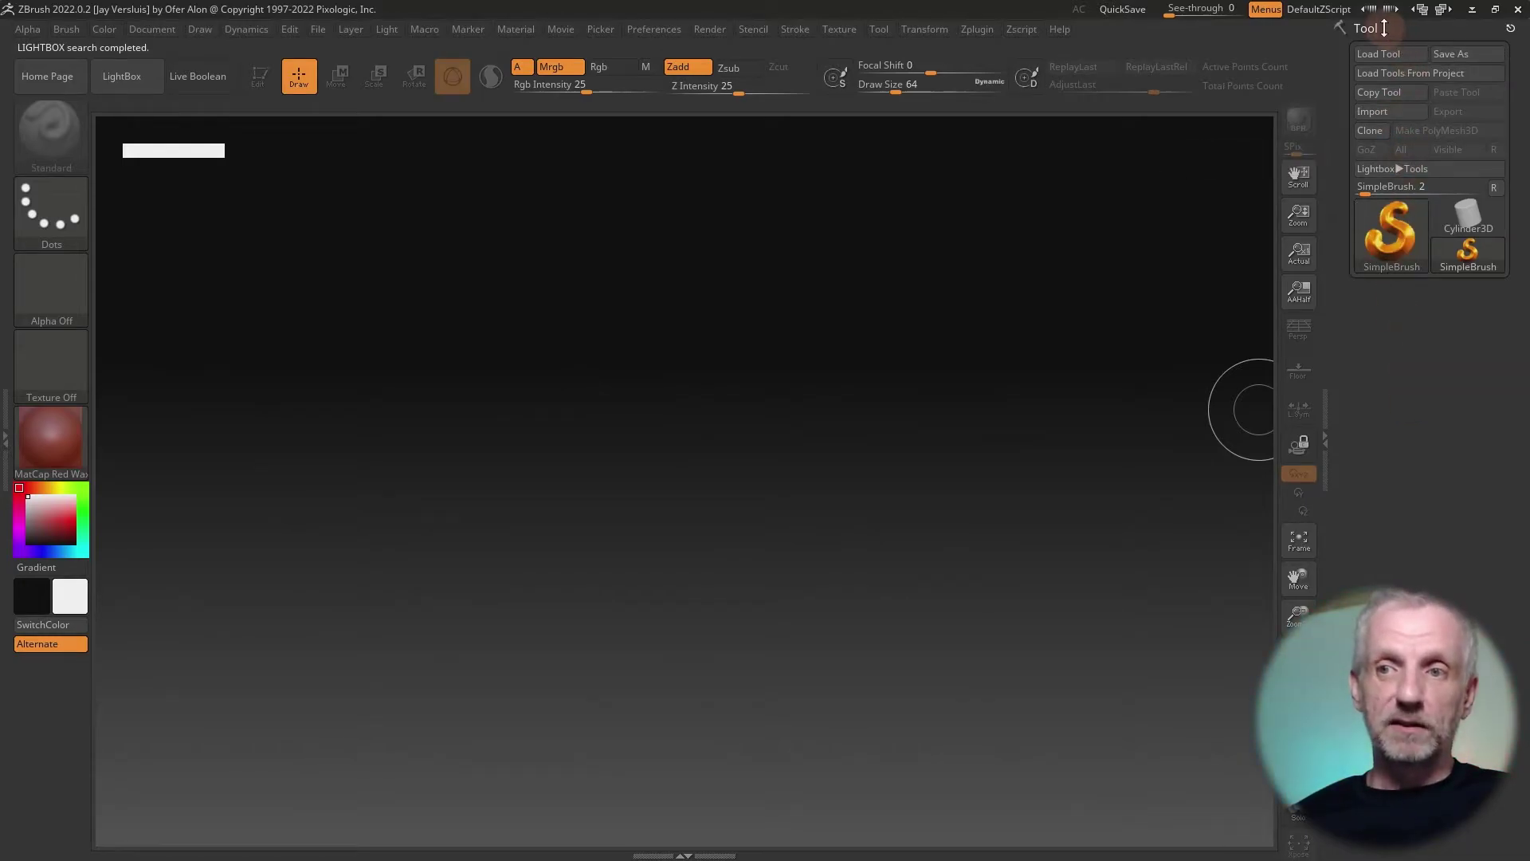
click(1398, 117)
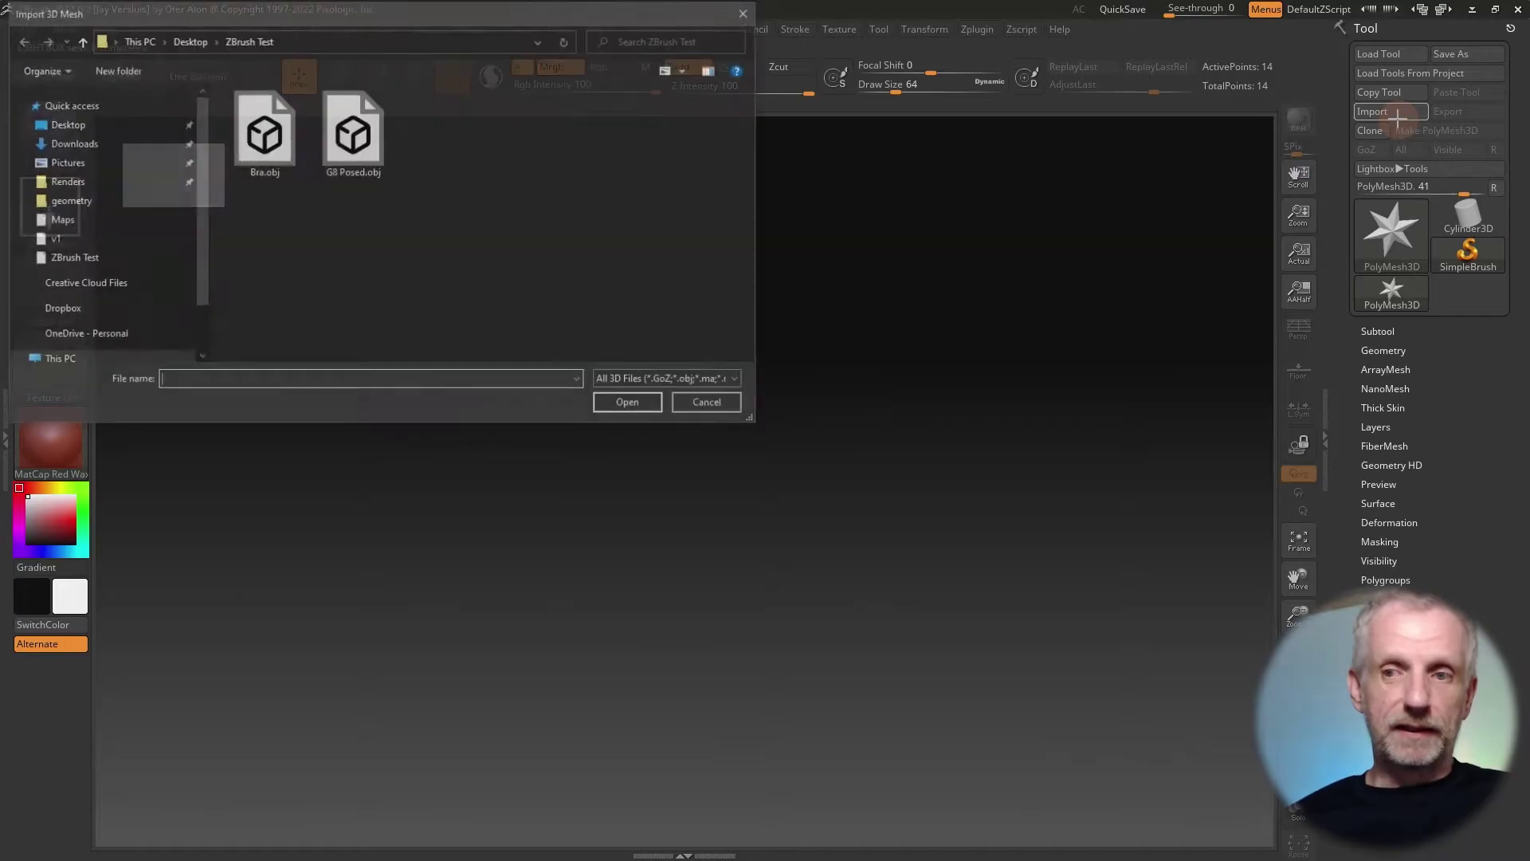
click(356, 140)
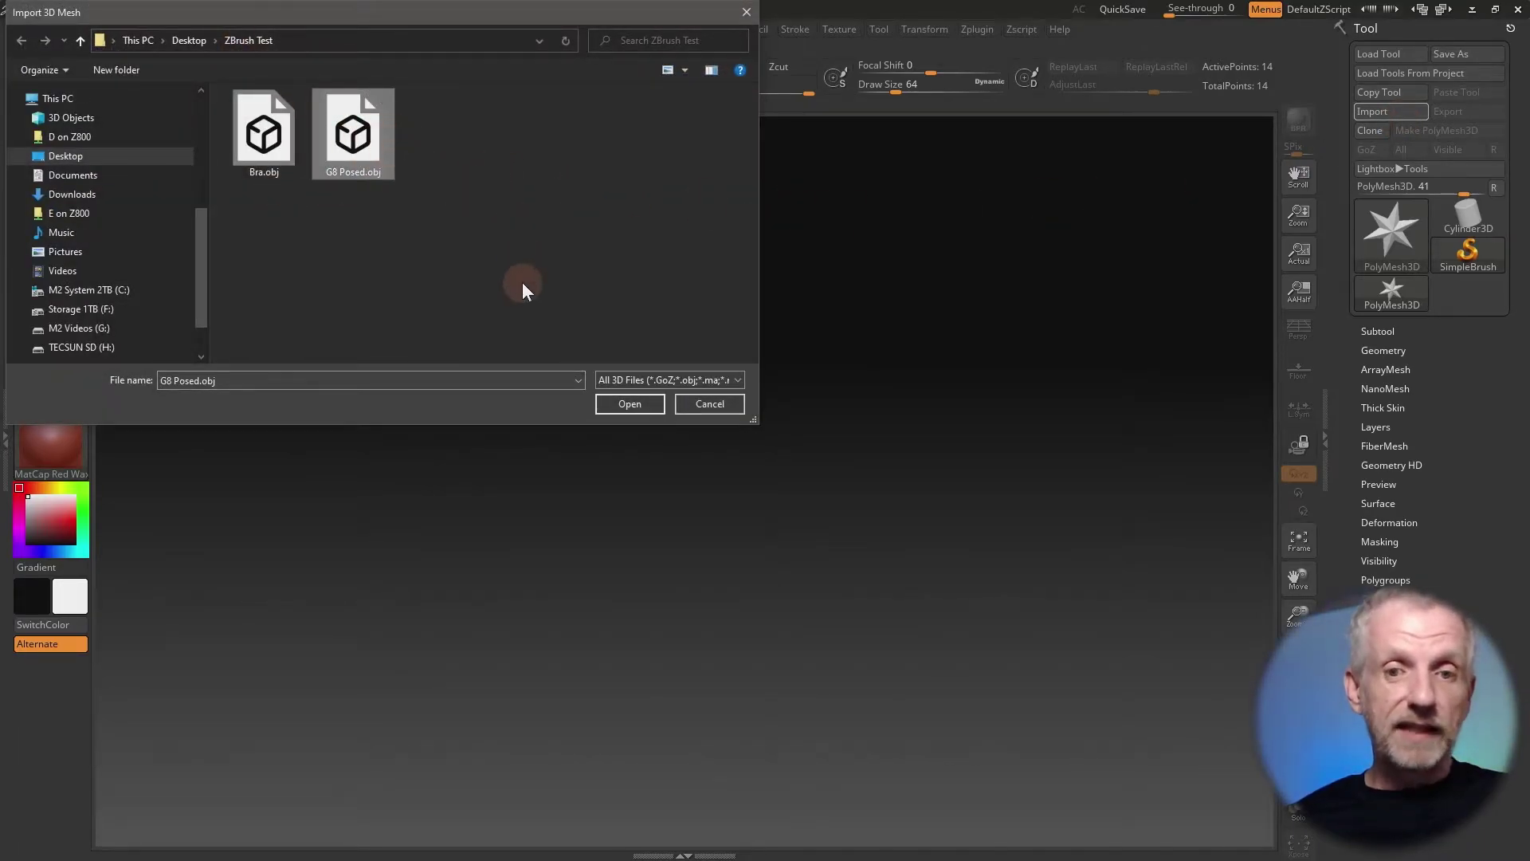
click(629, 403)
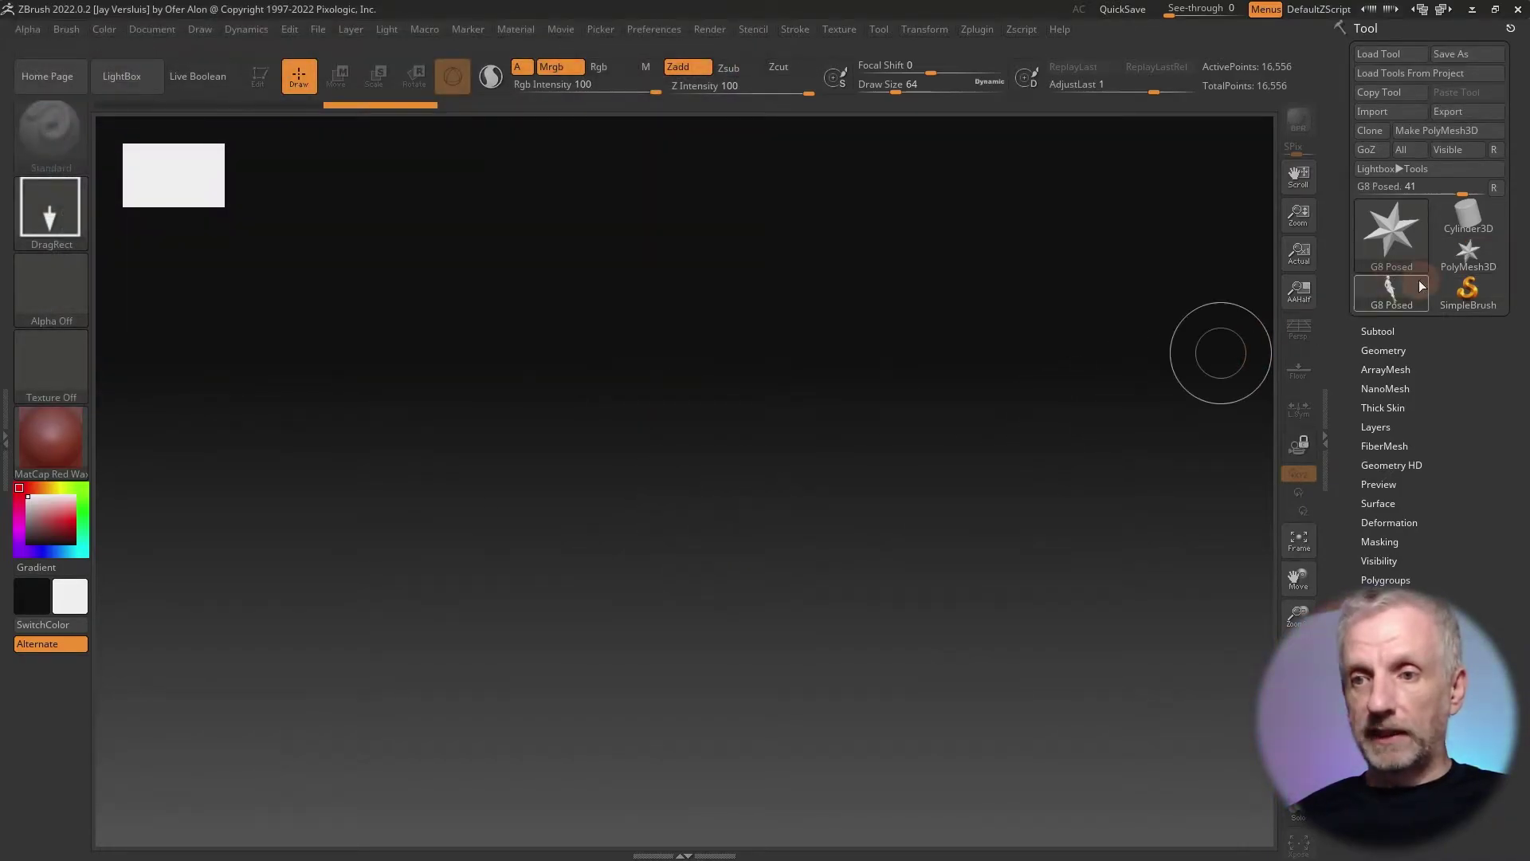
- Draw the G8 Posed figure on the canvas, turn on Edit mode, and frame the mesh to inspect its upper body
drag(510, 431, 525, 744)
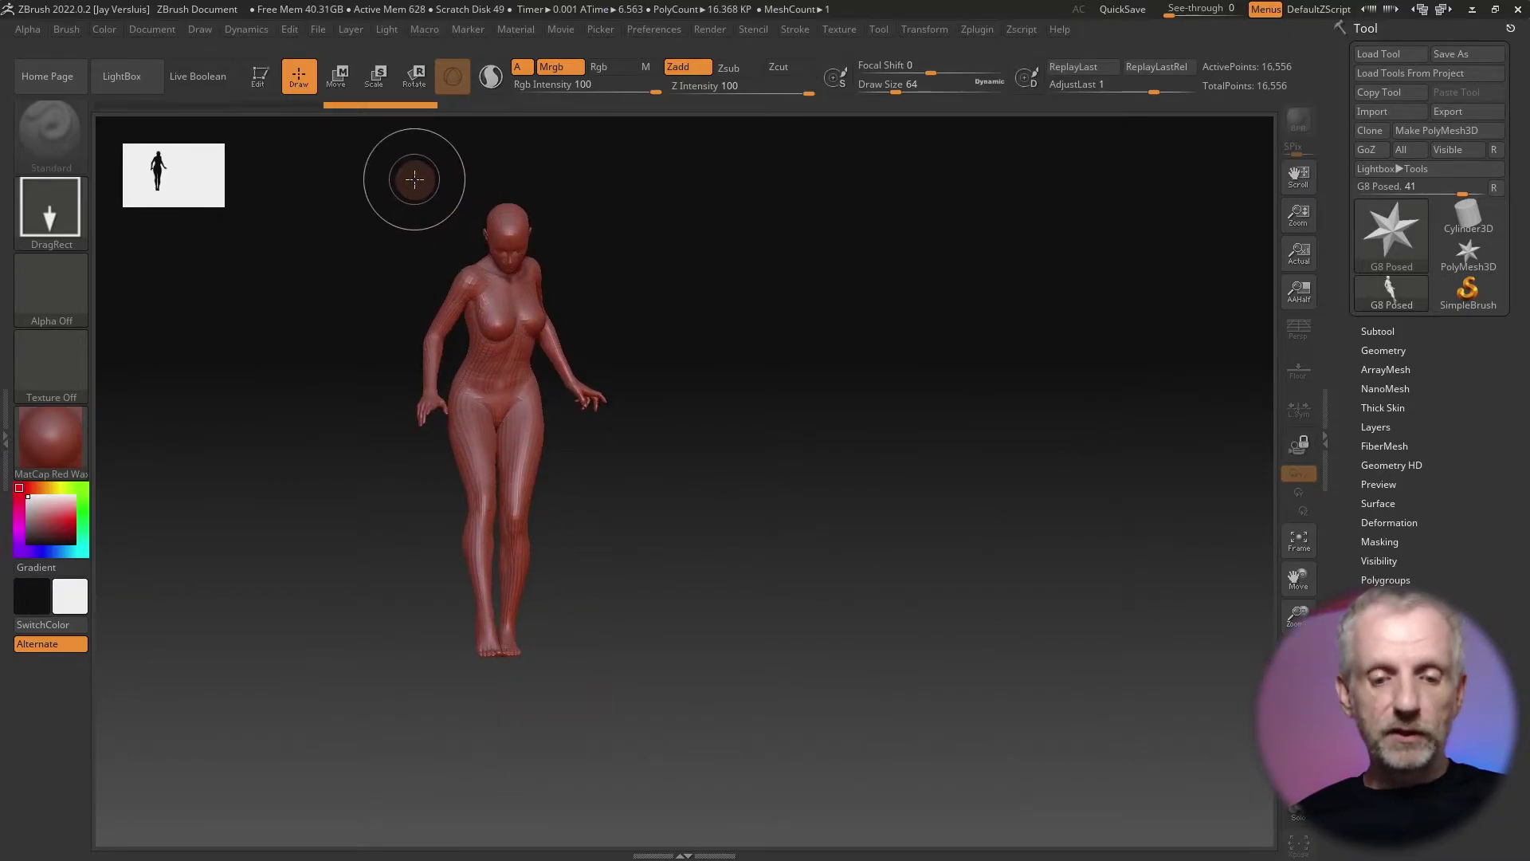
click(254, 86)
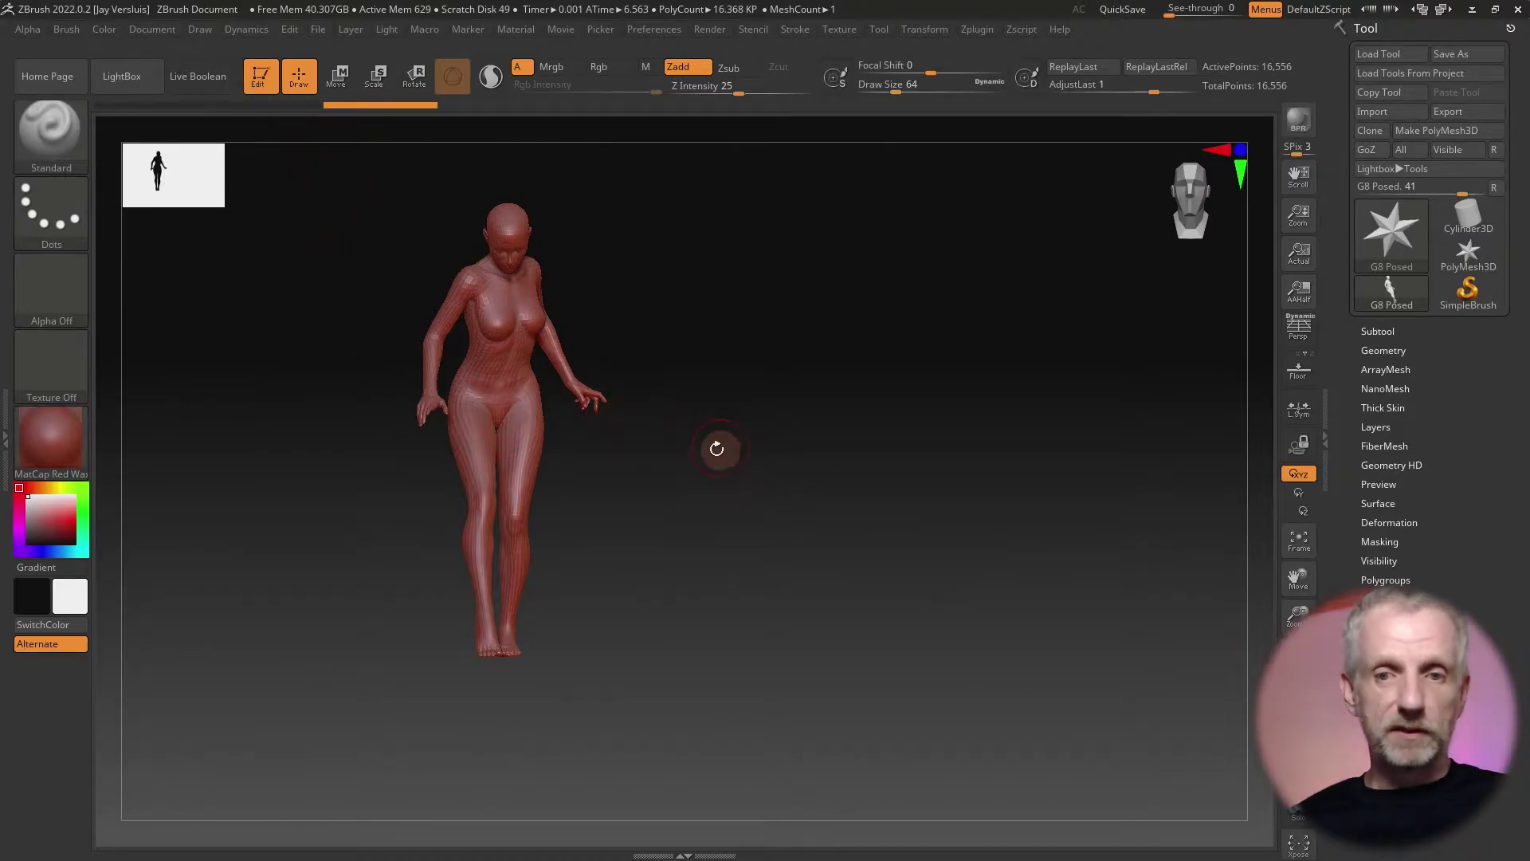
click(1295, 540)
drag(1073, 570, 987, 585)
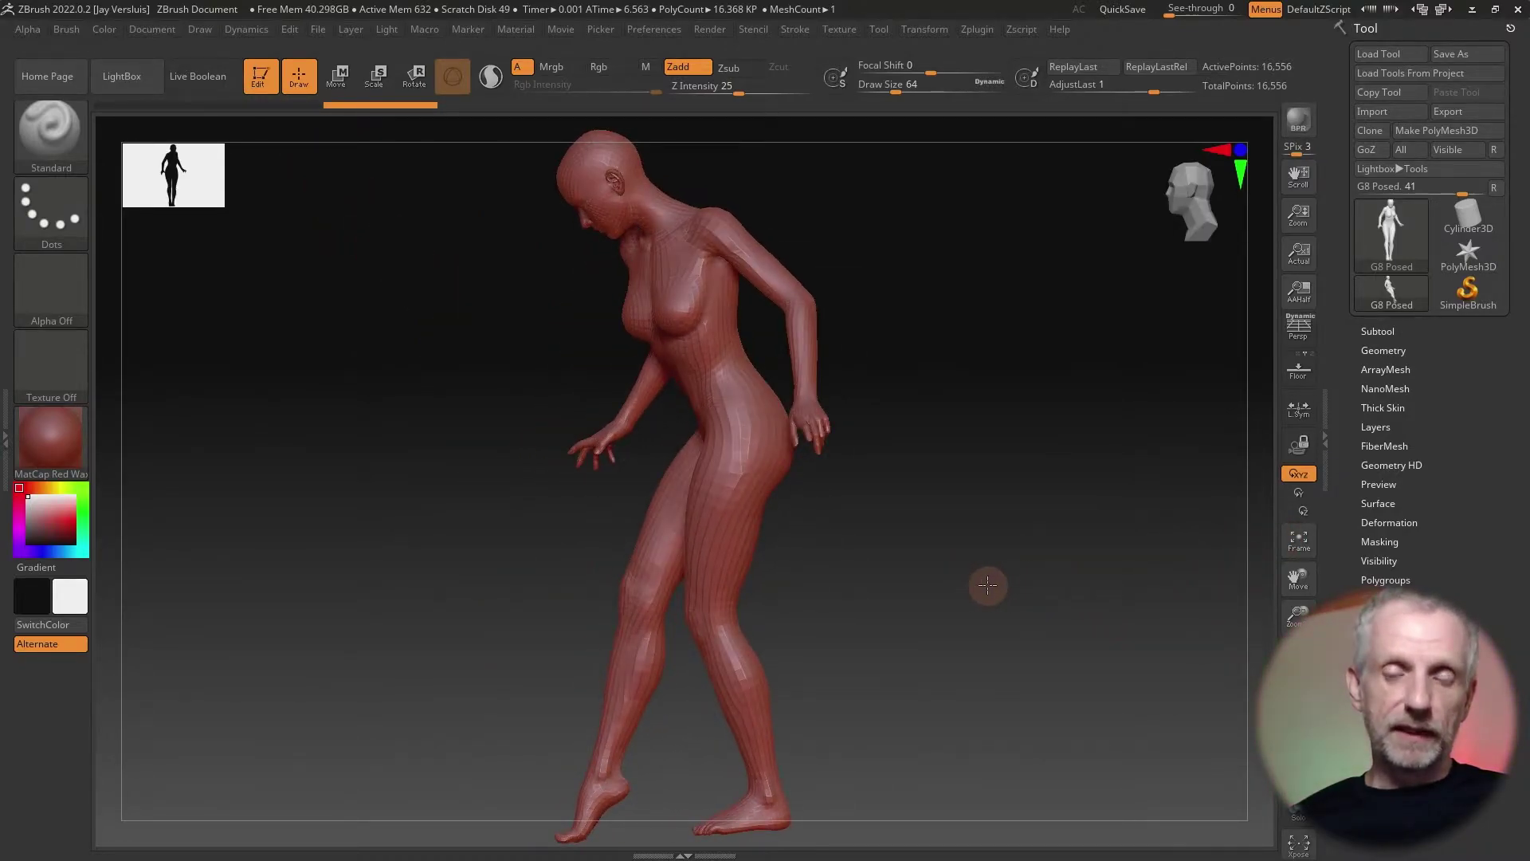
alt+drag(993, 495, 997, 642)
alt+drag(1052, 505, 1044, 797)
alt+drag(1048, 660, 1039, 684)
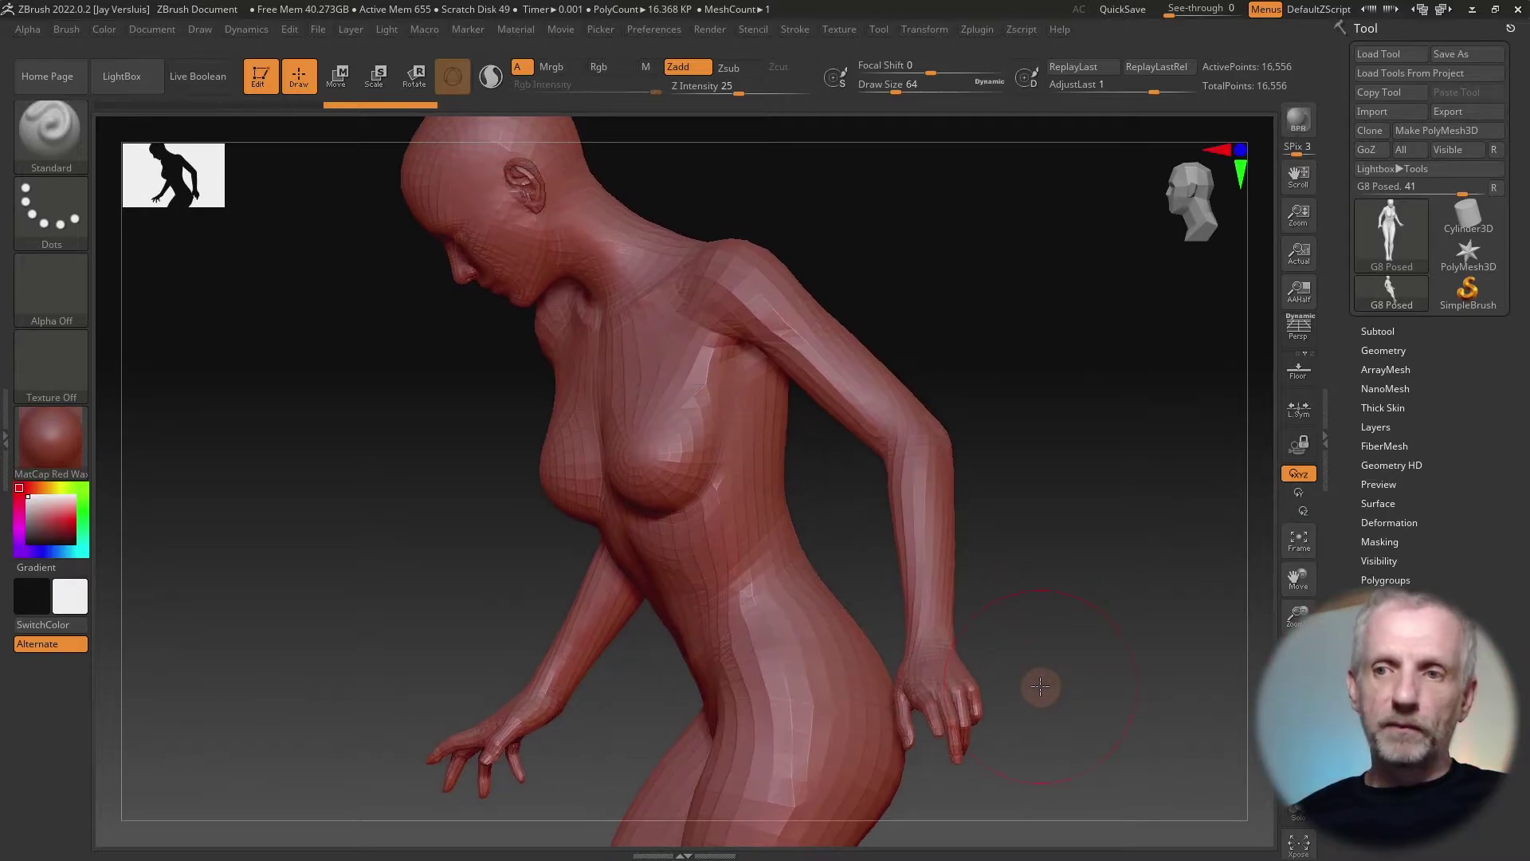
- Expand the Subtool section and switch the active tool from the figure to Cylinder3D
mouse_move(1390, 242)
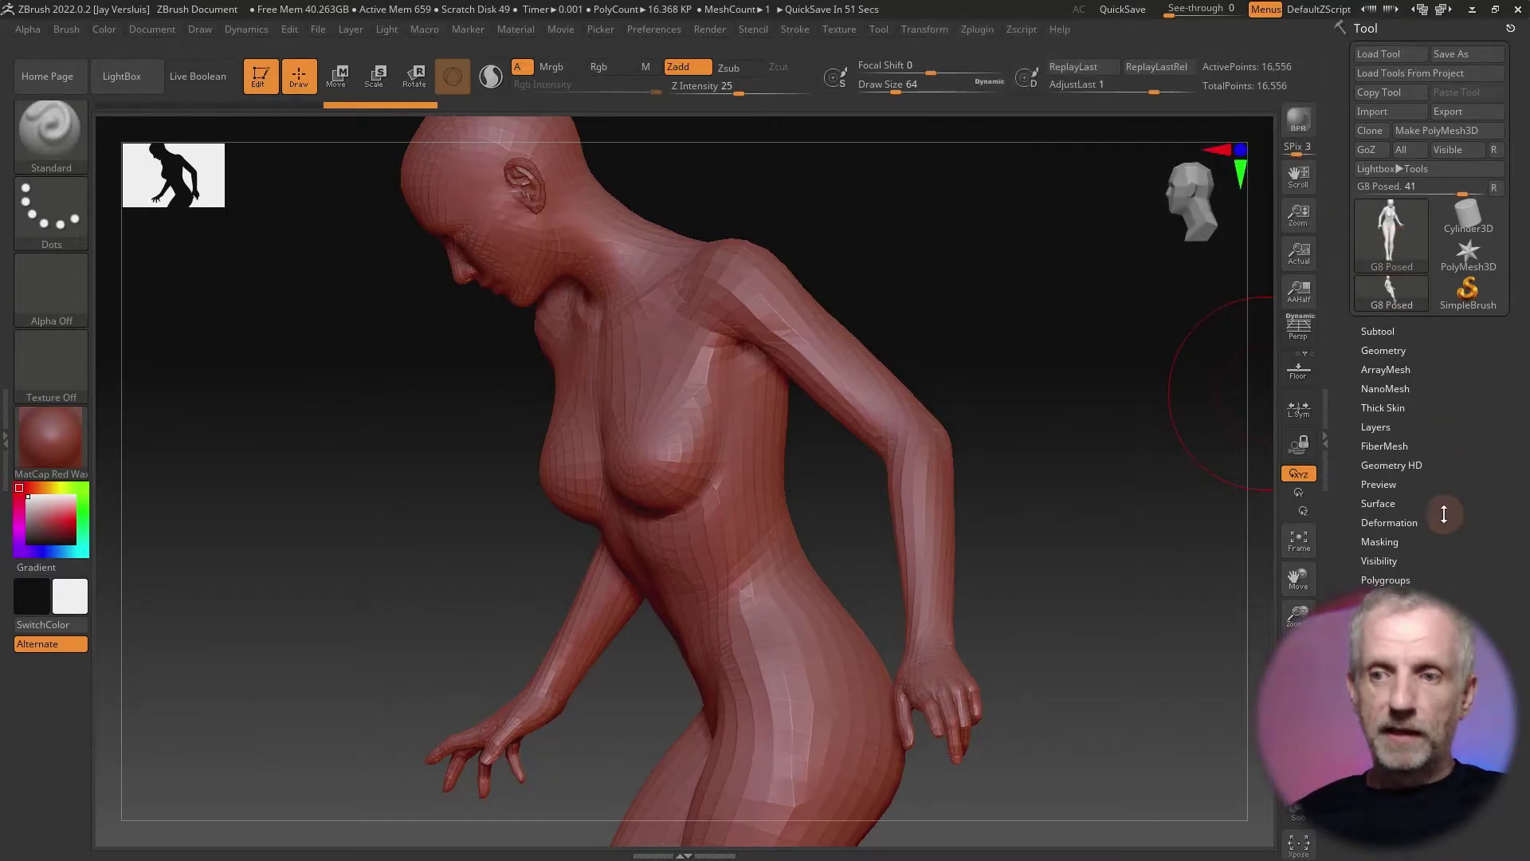
click(1382, 330)
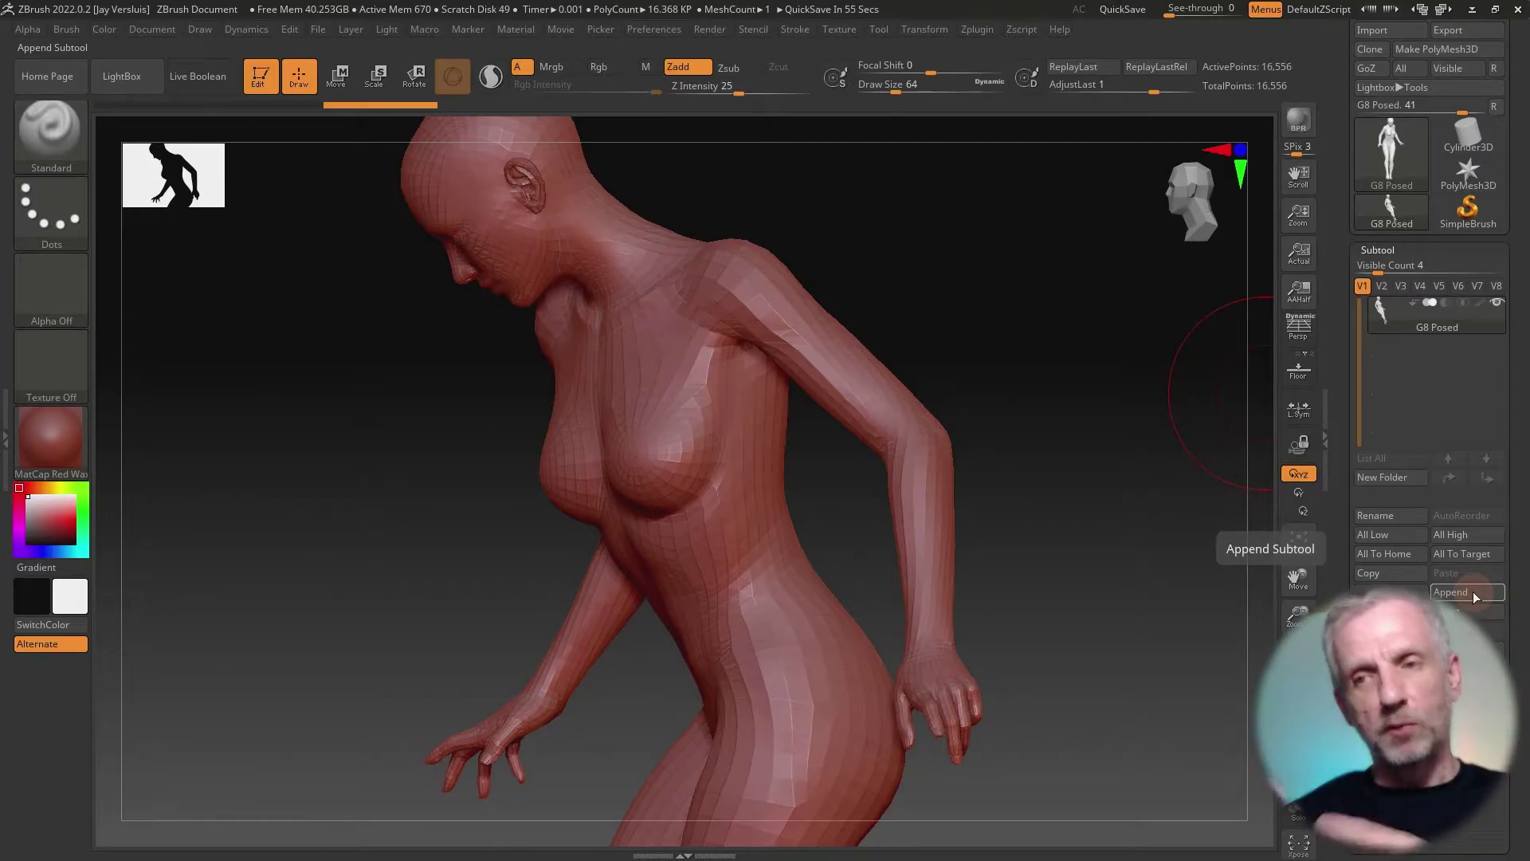
mouse_move(1399, 157)
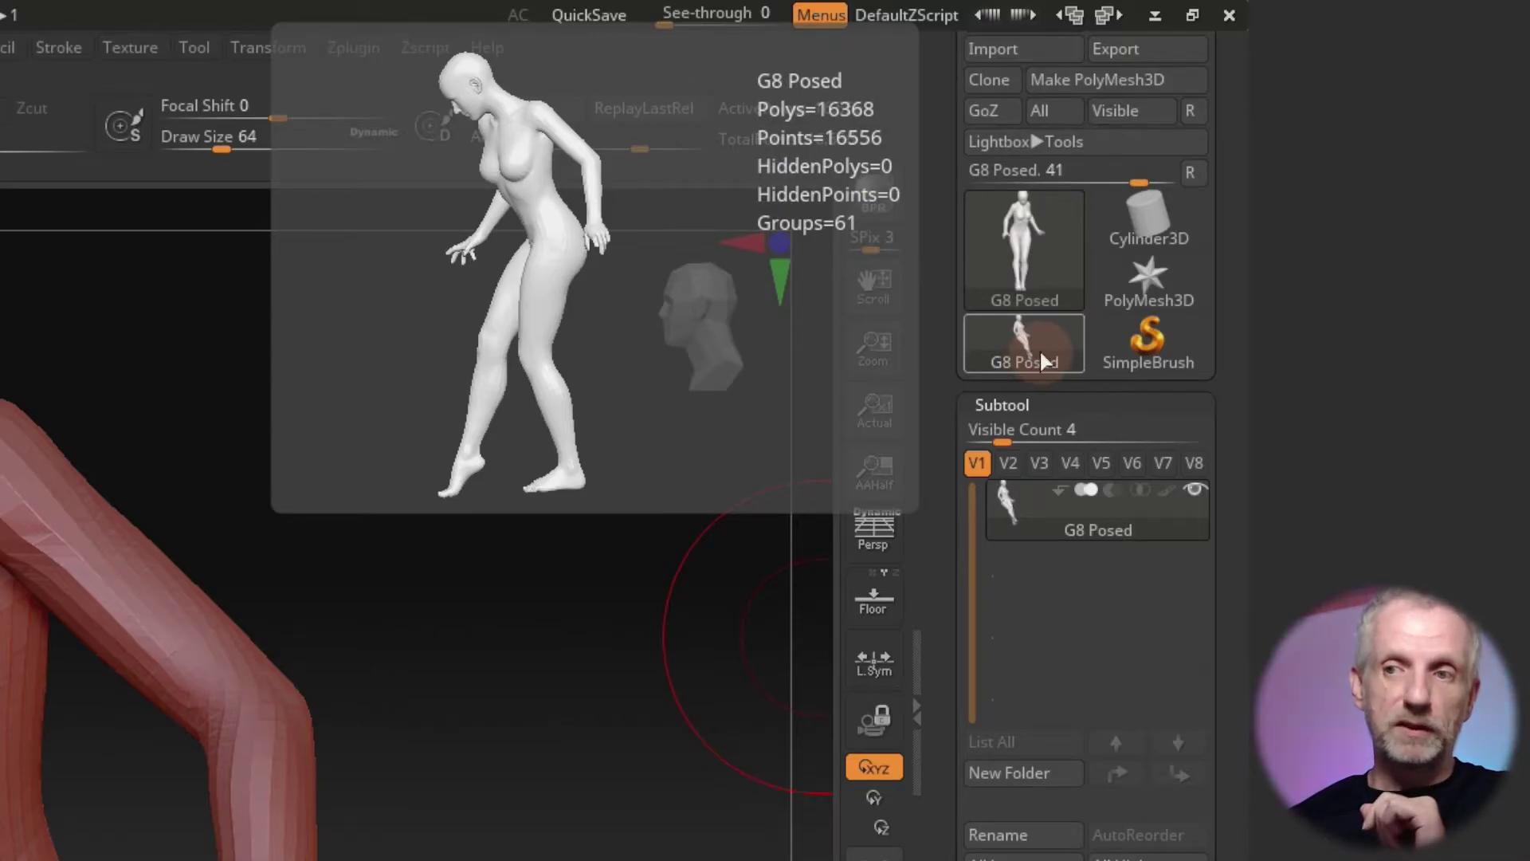
mouse_move(1151, 212)
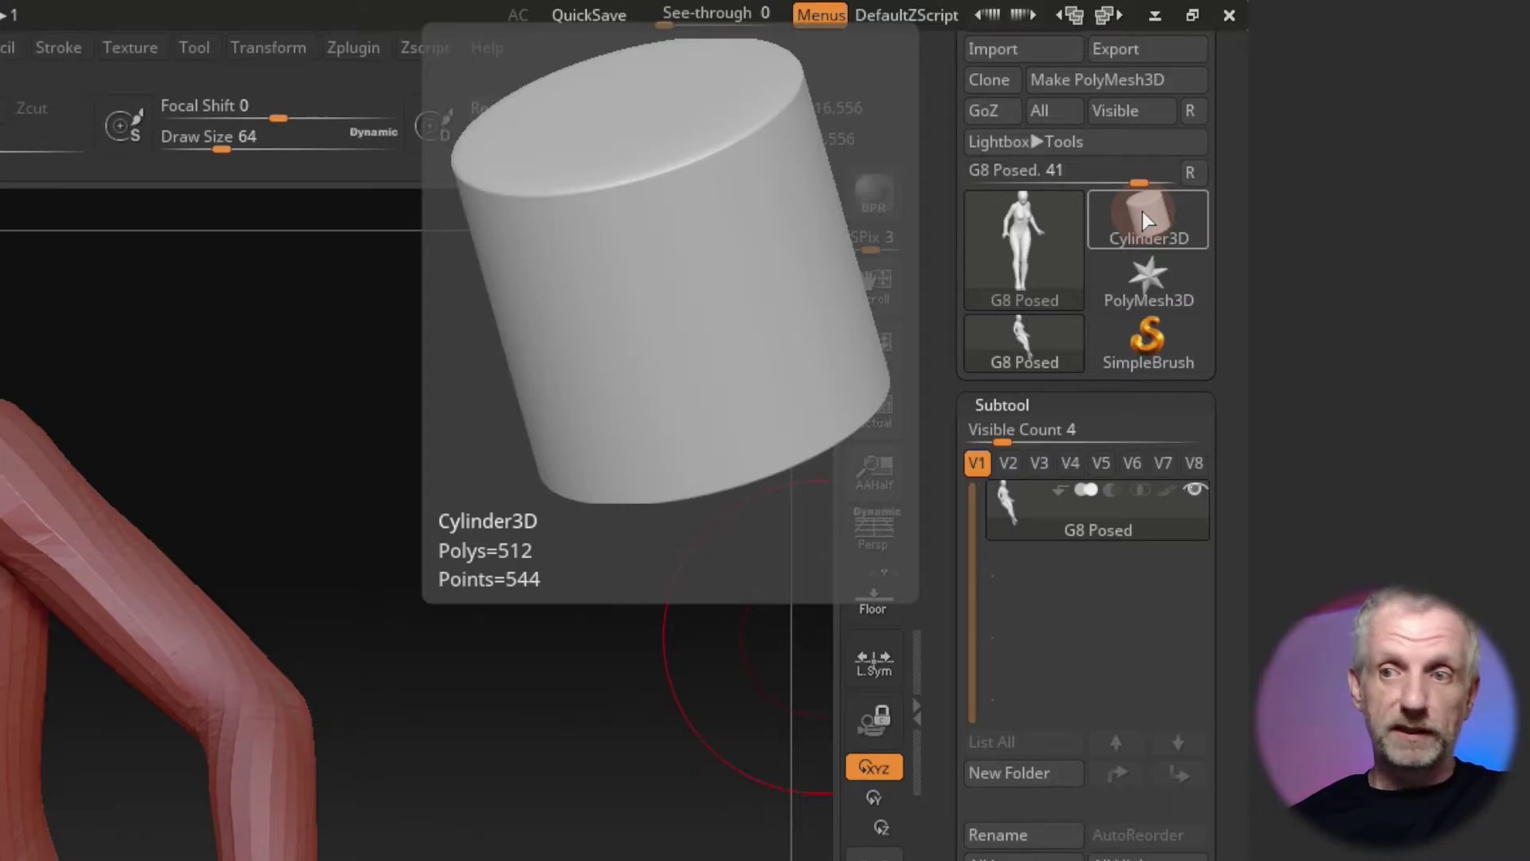
click(1141, 212)
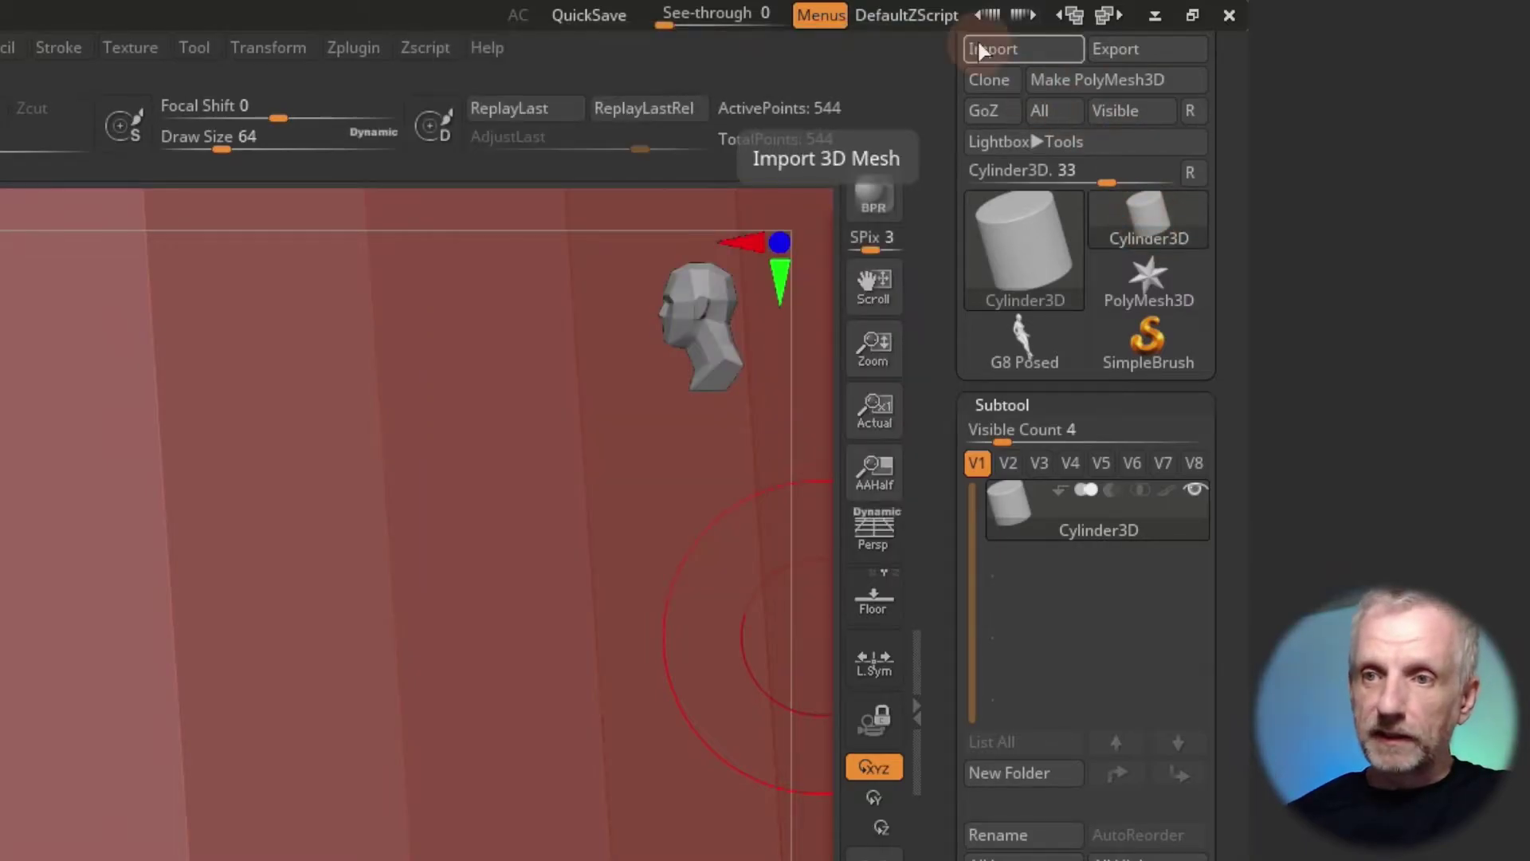
- Import Bra.obj from the ZBrush Test folder as a separate tool and fit it to the view
click(1020, 49)
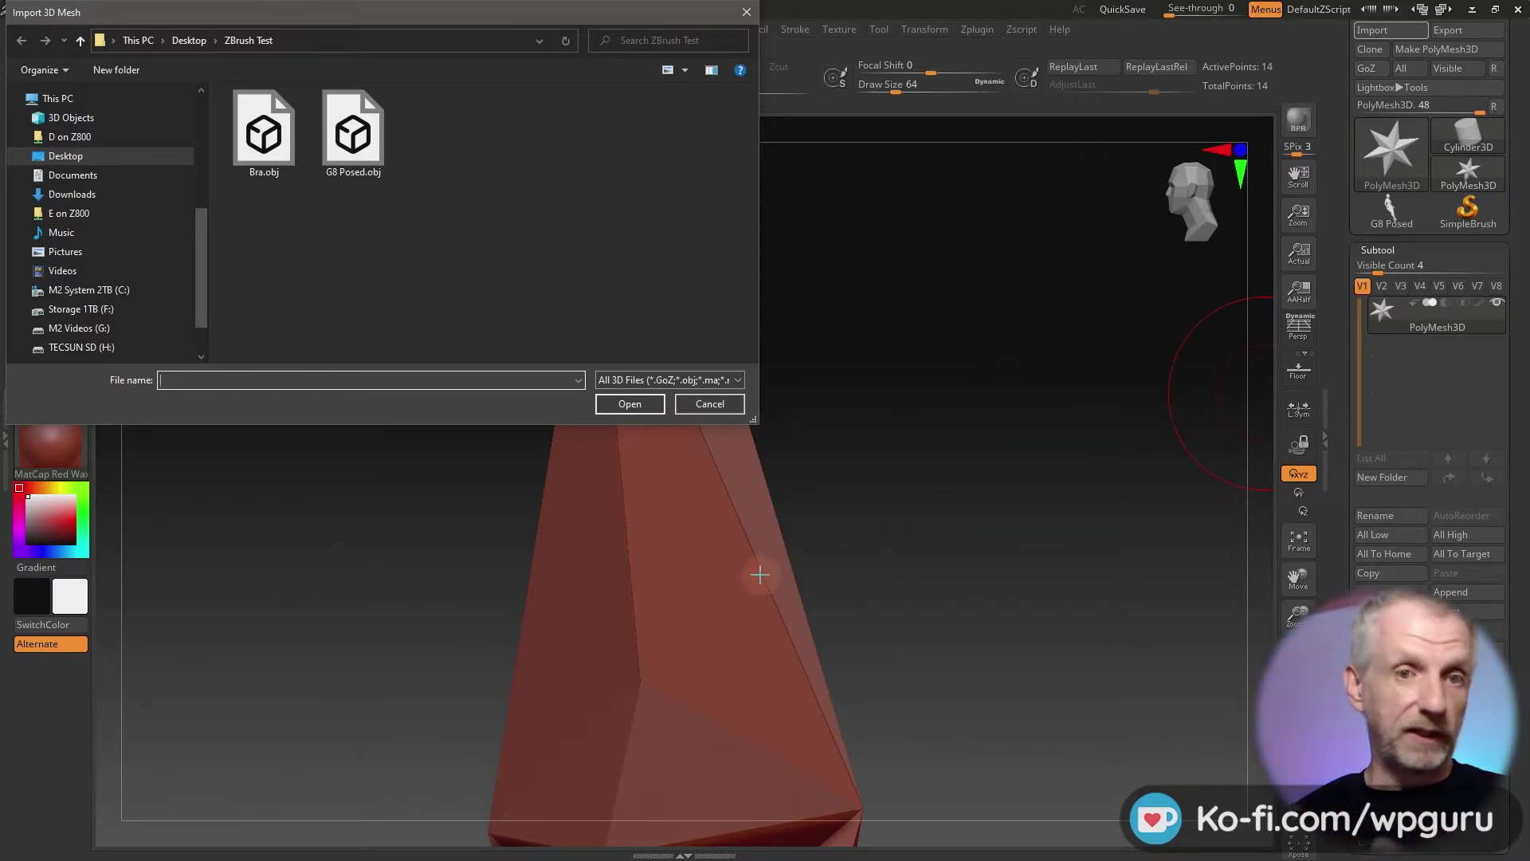
click(288, 146)
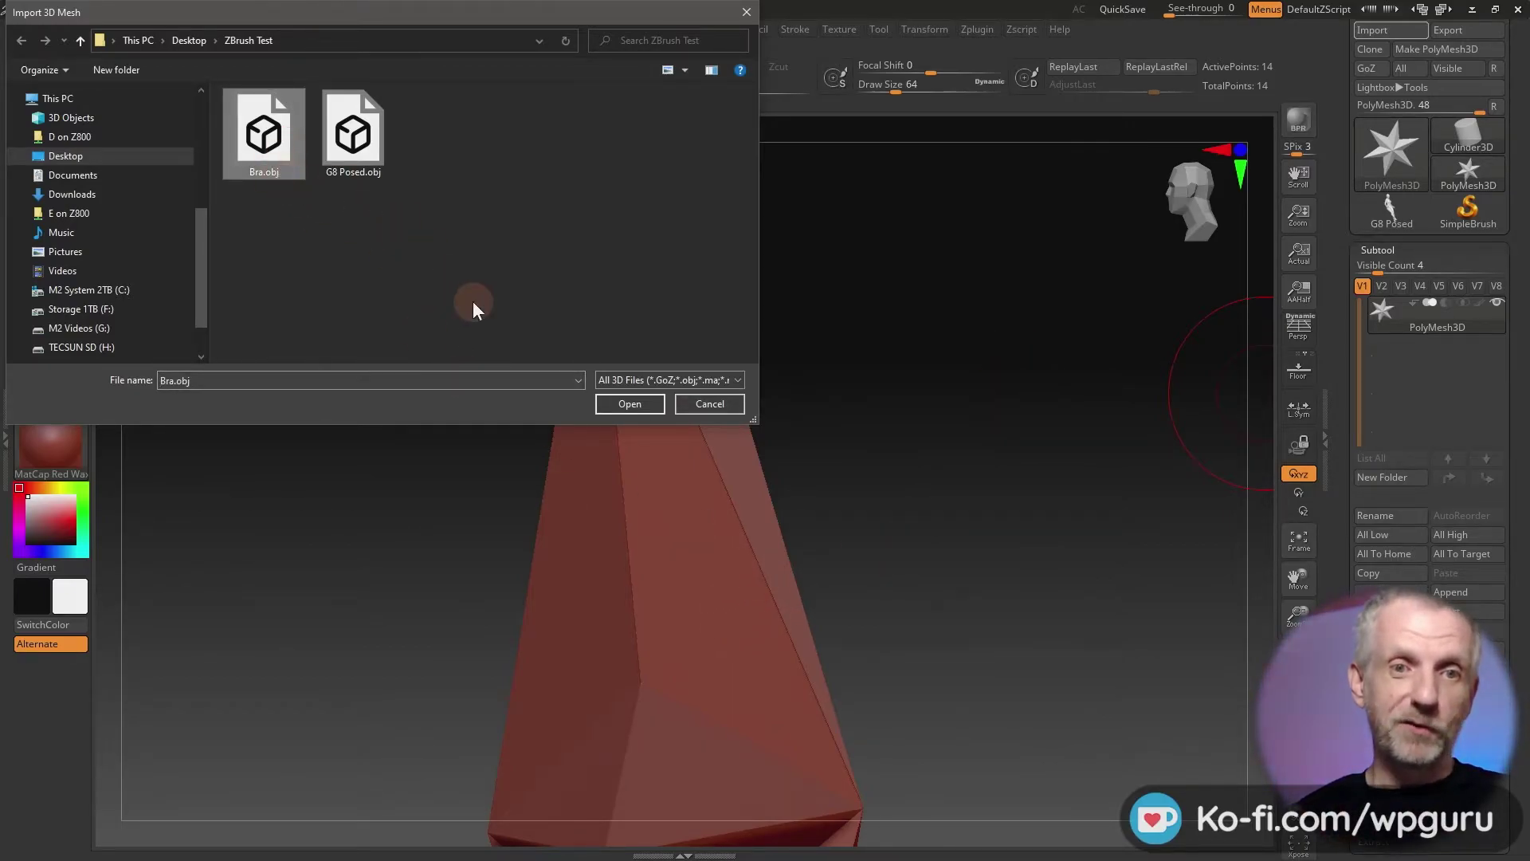
click(642, 399)
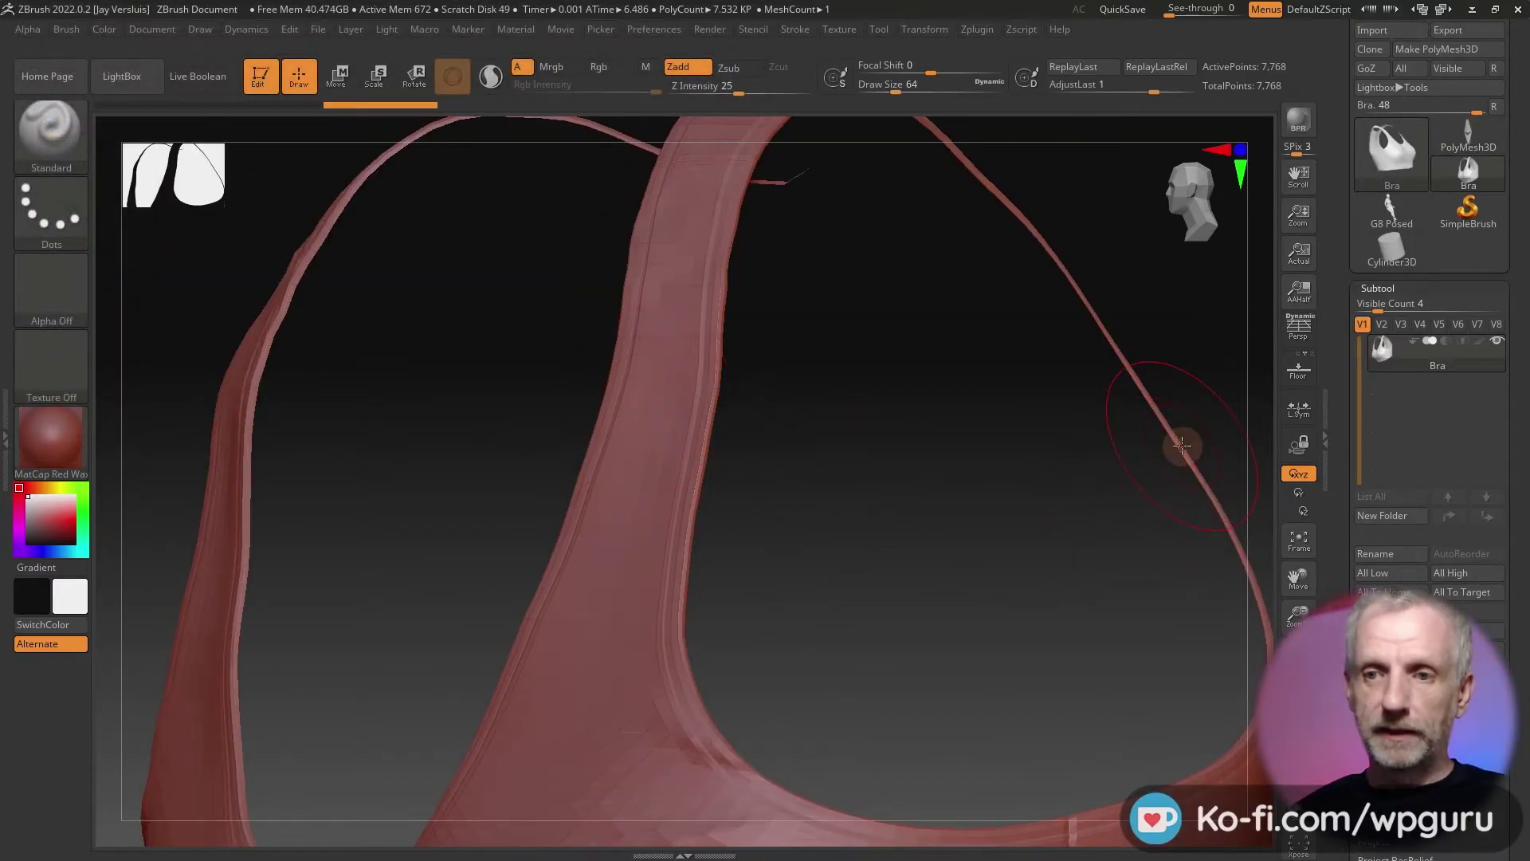
click(1297, 542)
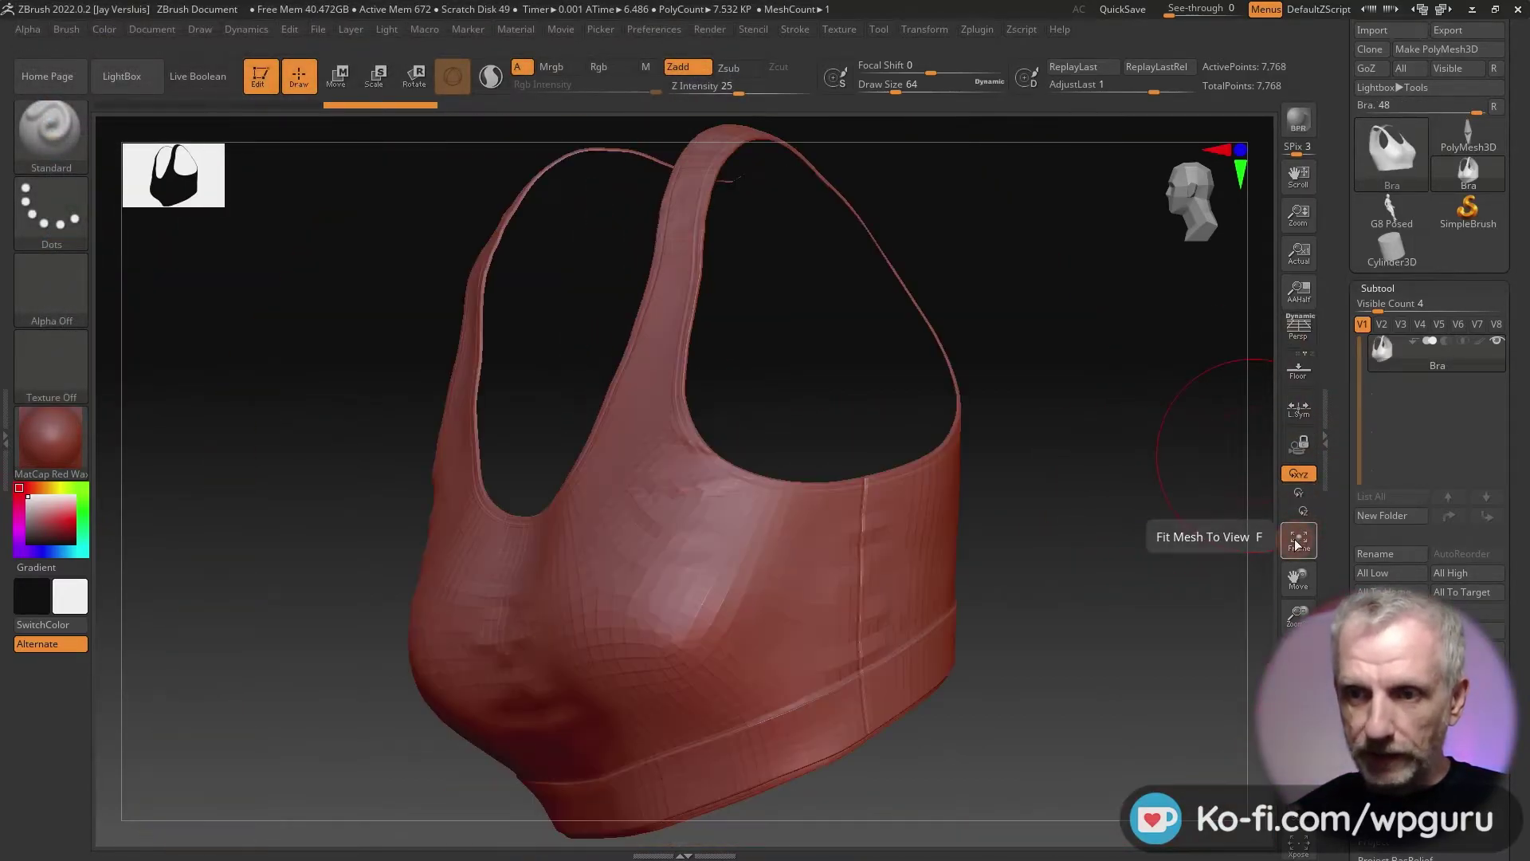
- Switch the active tool back to the G8 Posed figure
mouse_move(1410, 363)
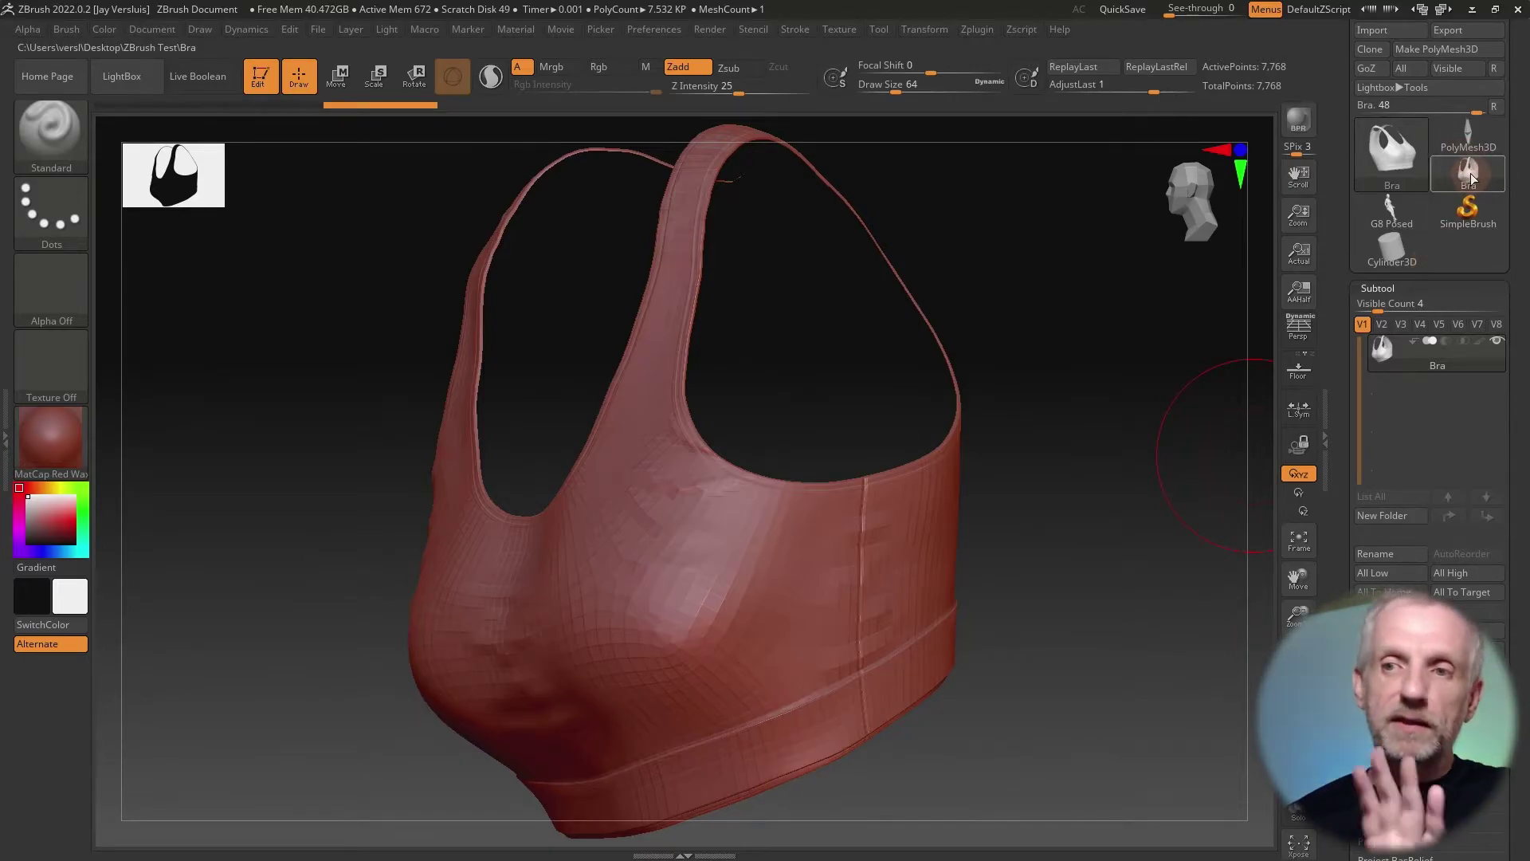
mouse_move(1472, 177)
mouse_move(1393, 211)
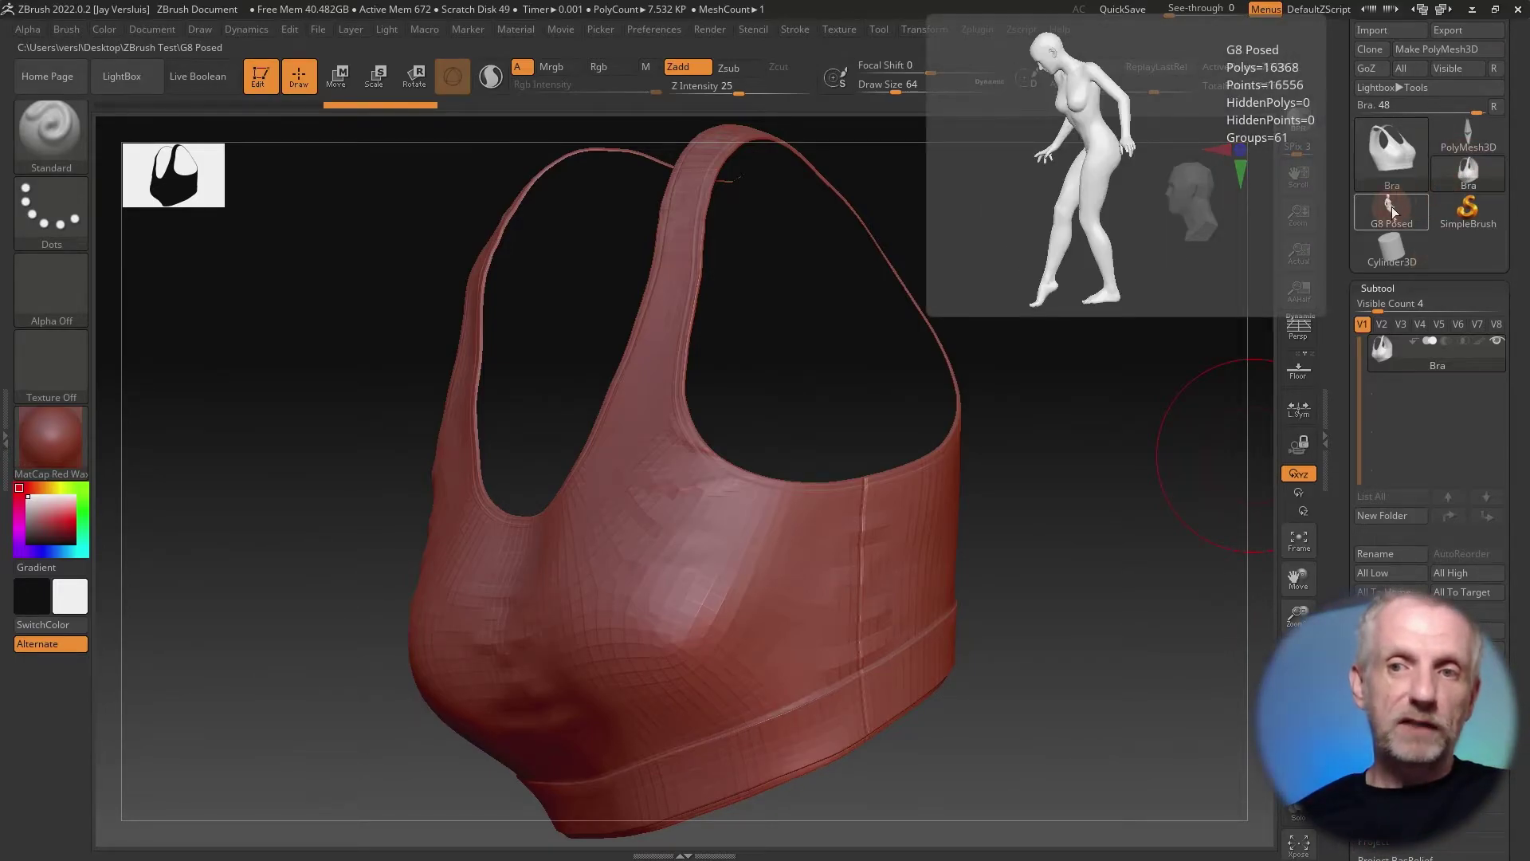
click(1393, 211)
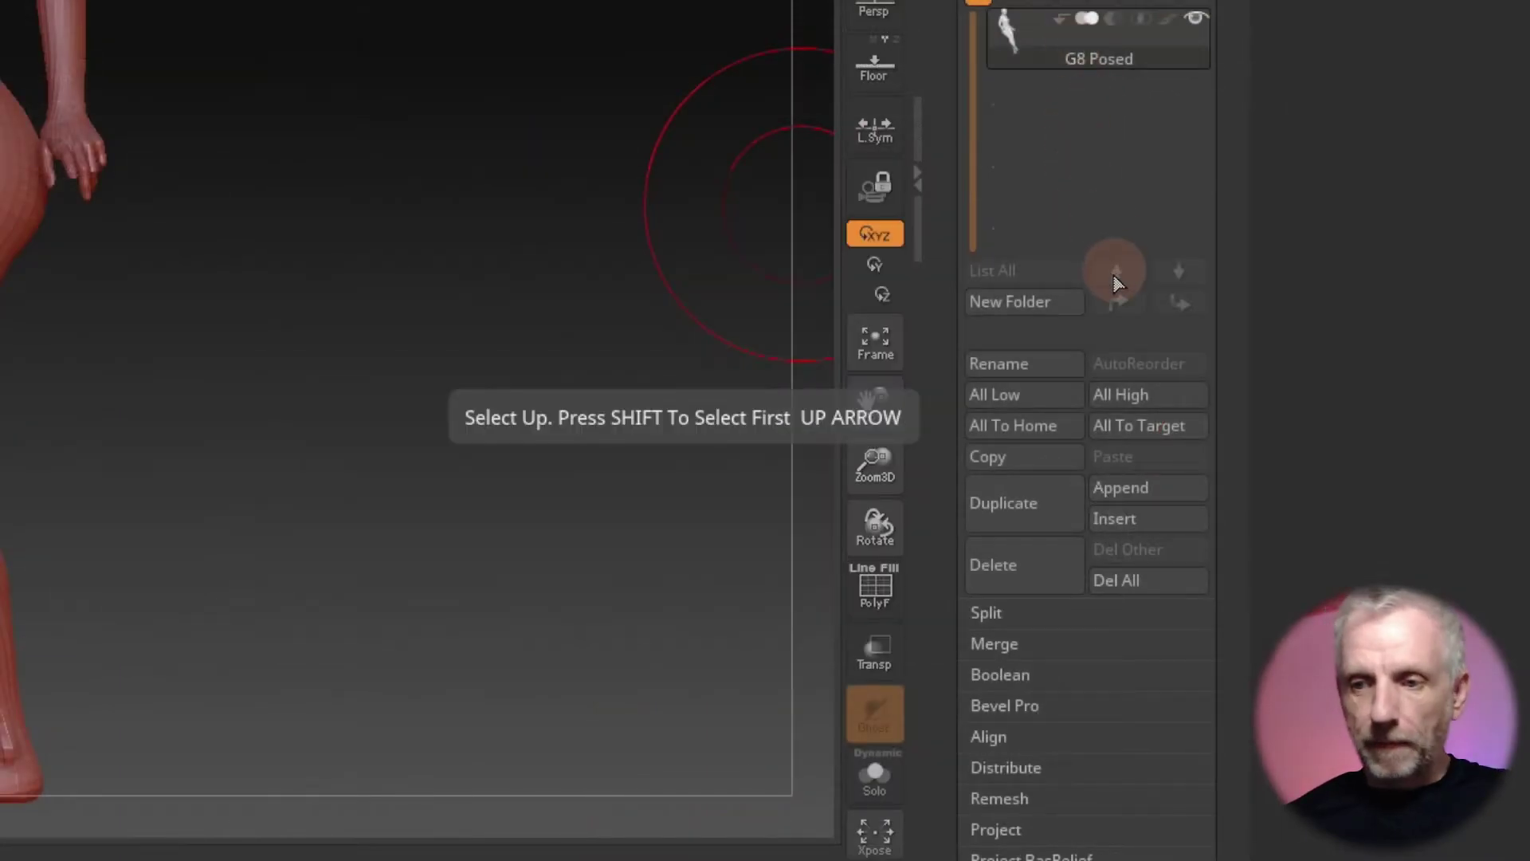
- Append the Bra tool as a second subtool of the G8 Posed figure
click(1146, 486)
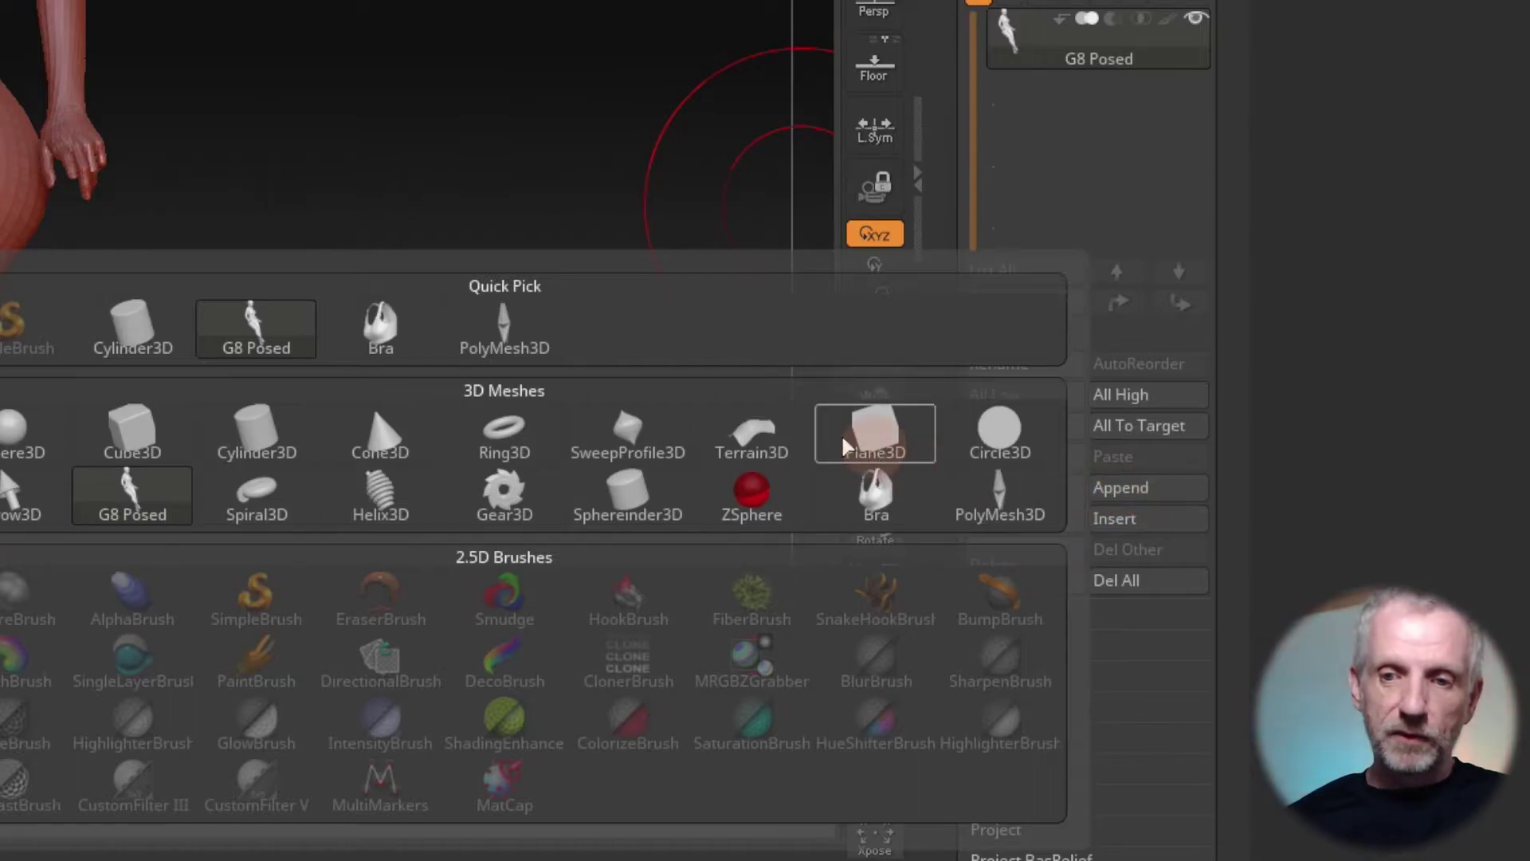
mouse_move(390, 341)
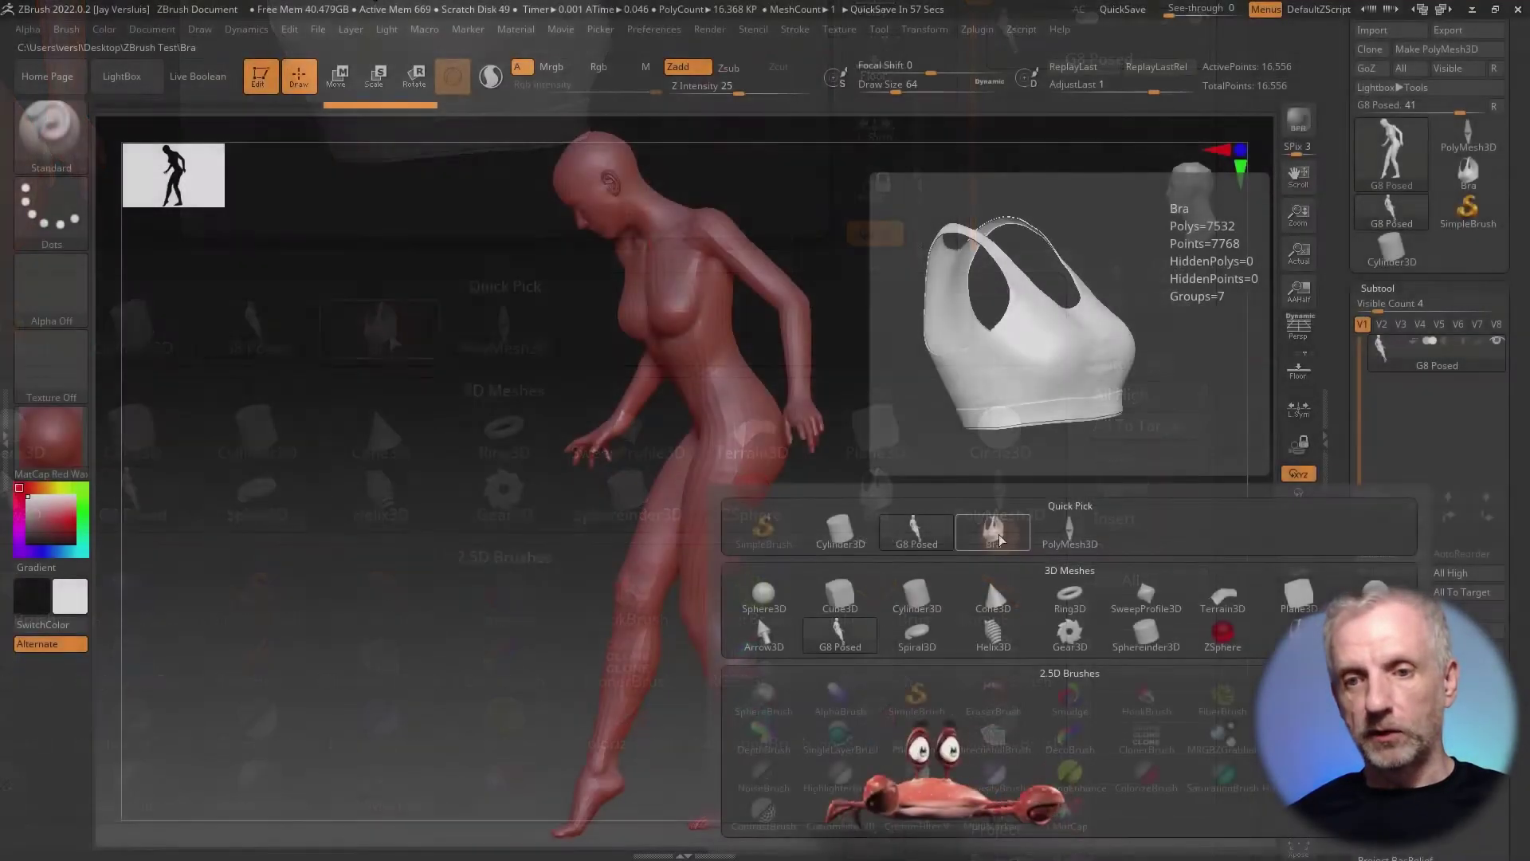
click(391, 341)
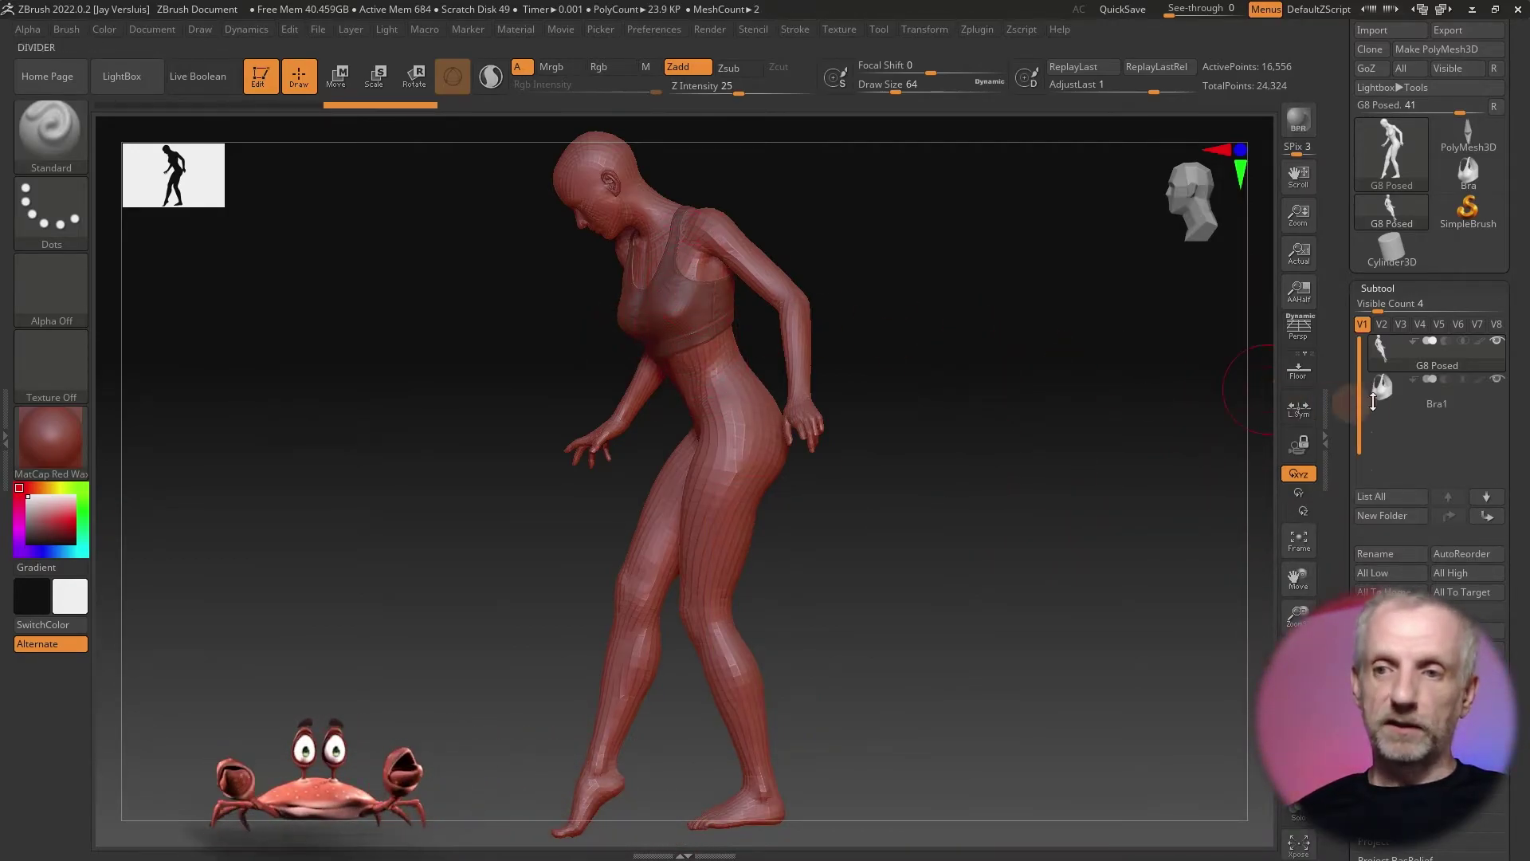
- Alternate the active subtool between G8 Posed and Bra1, ending on Bra1, and frame the bra for a close look
click(1386, 355)
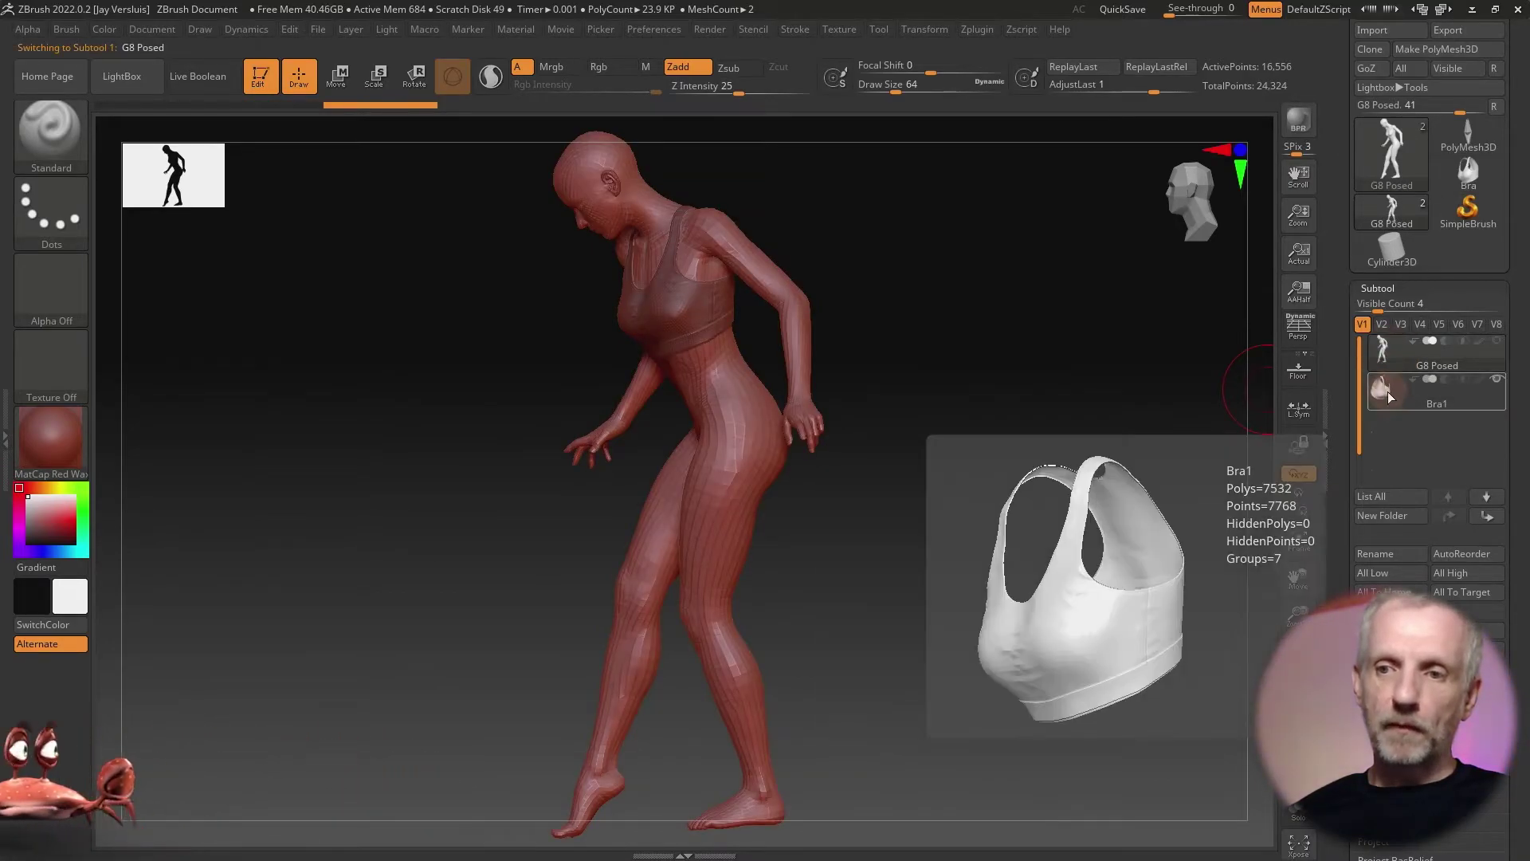
click(1388, 396)
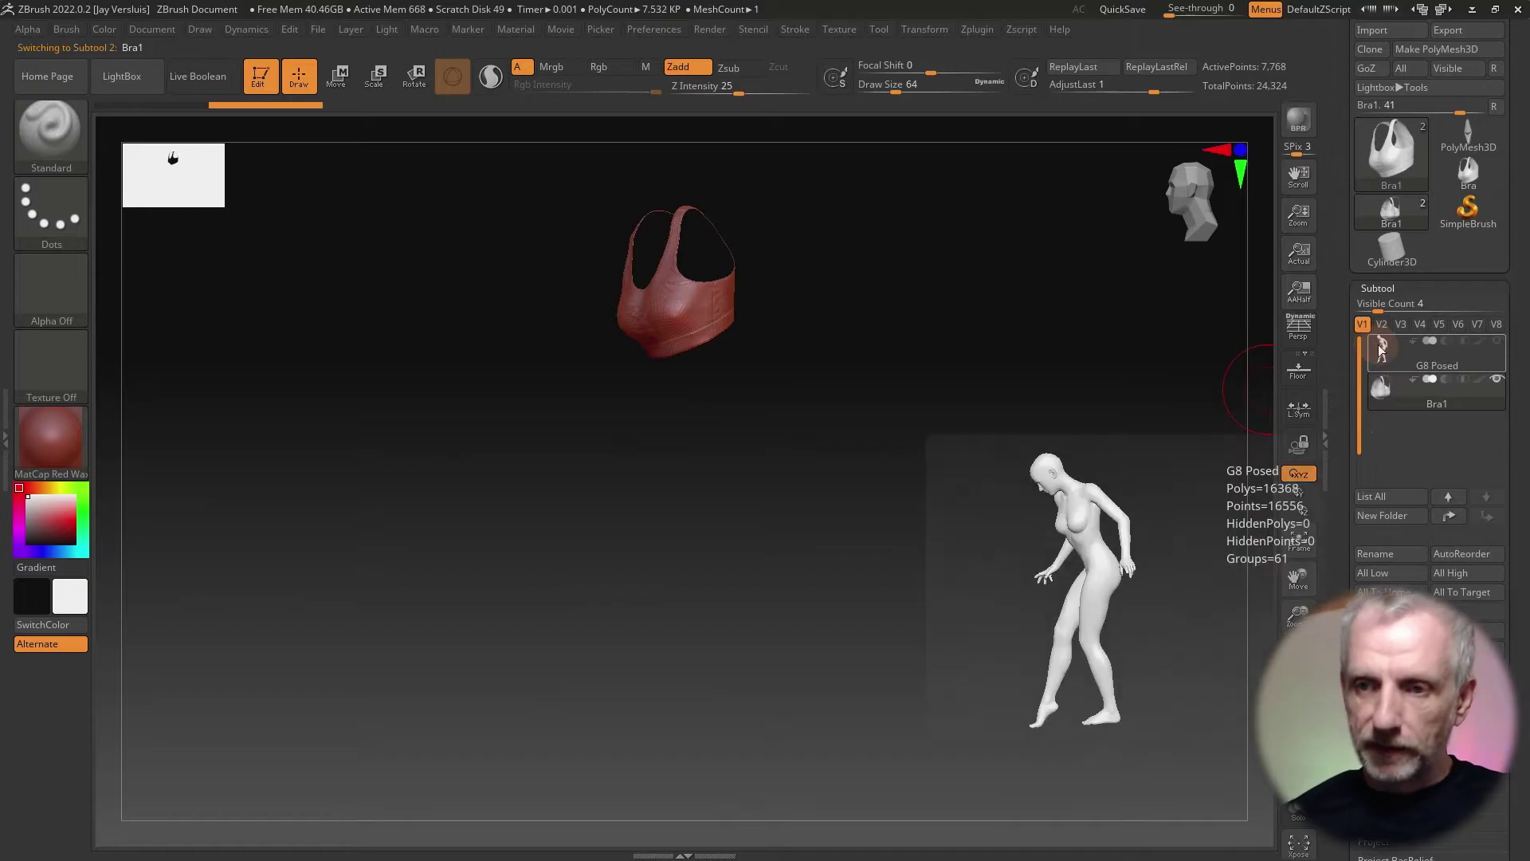
click(1383, 351)
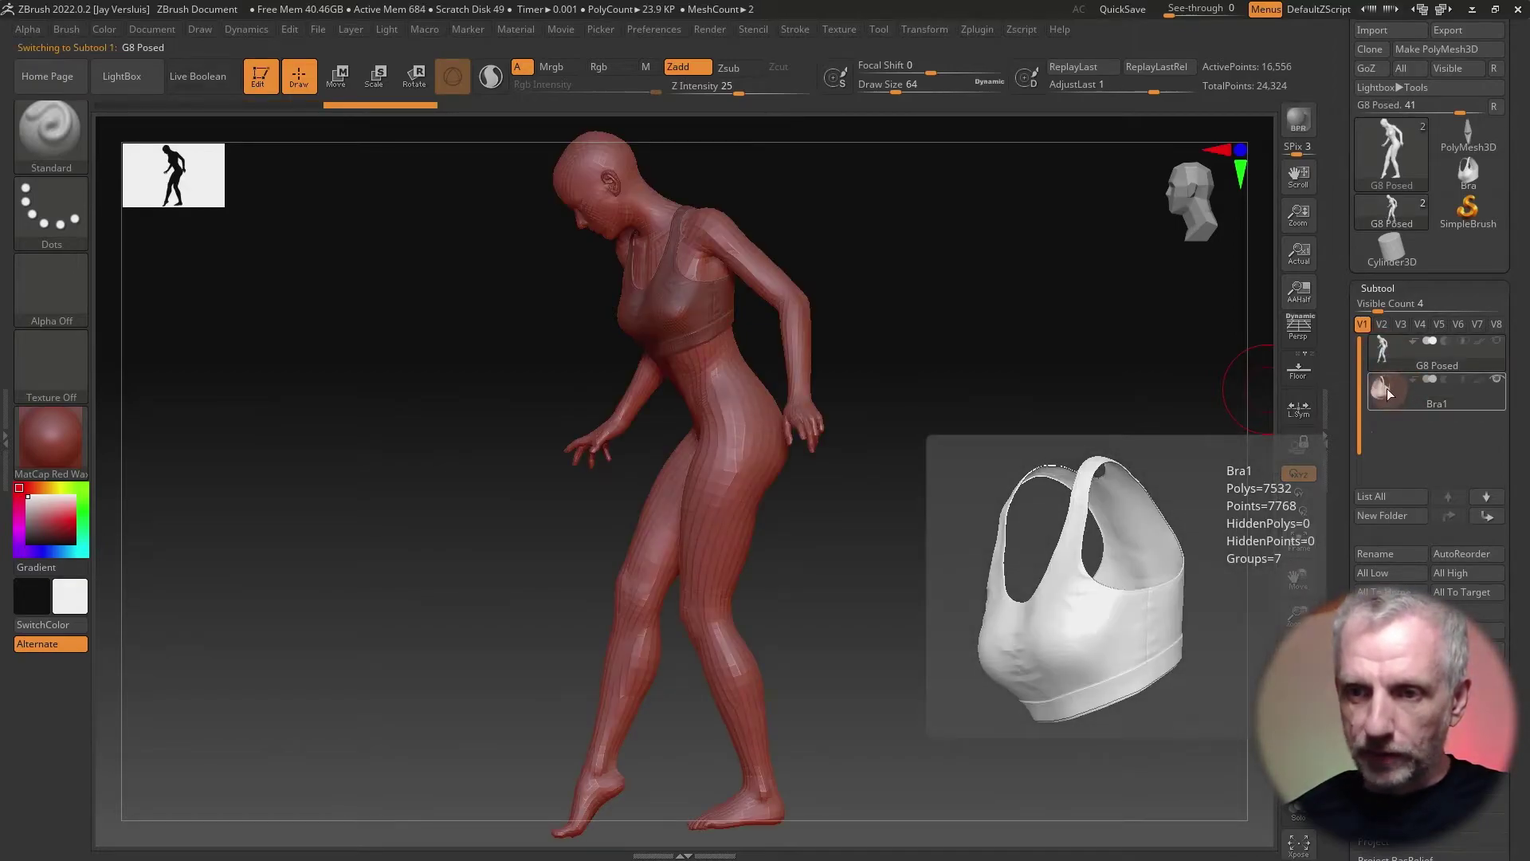
click(1389, 394)
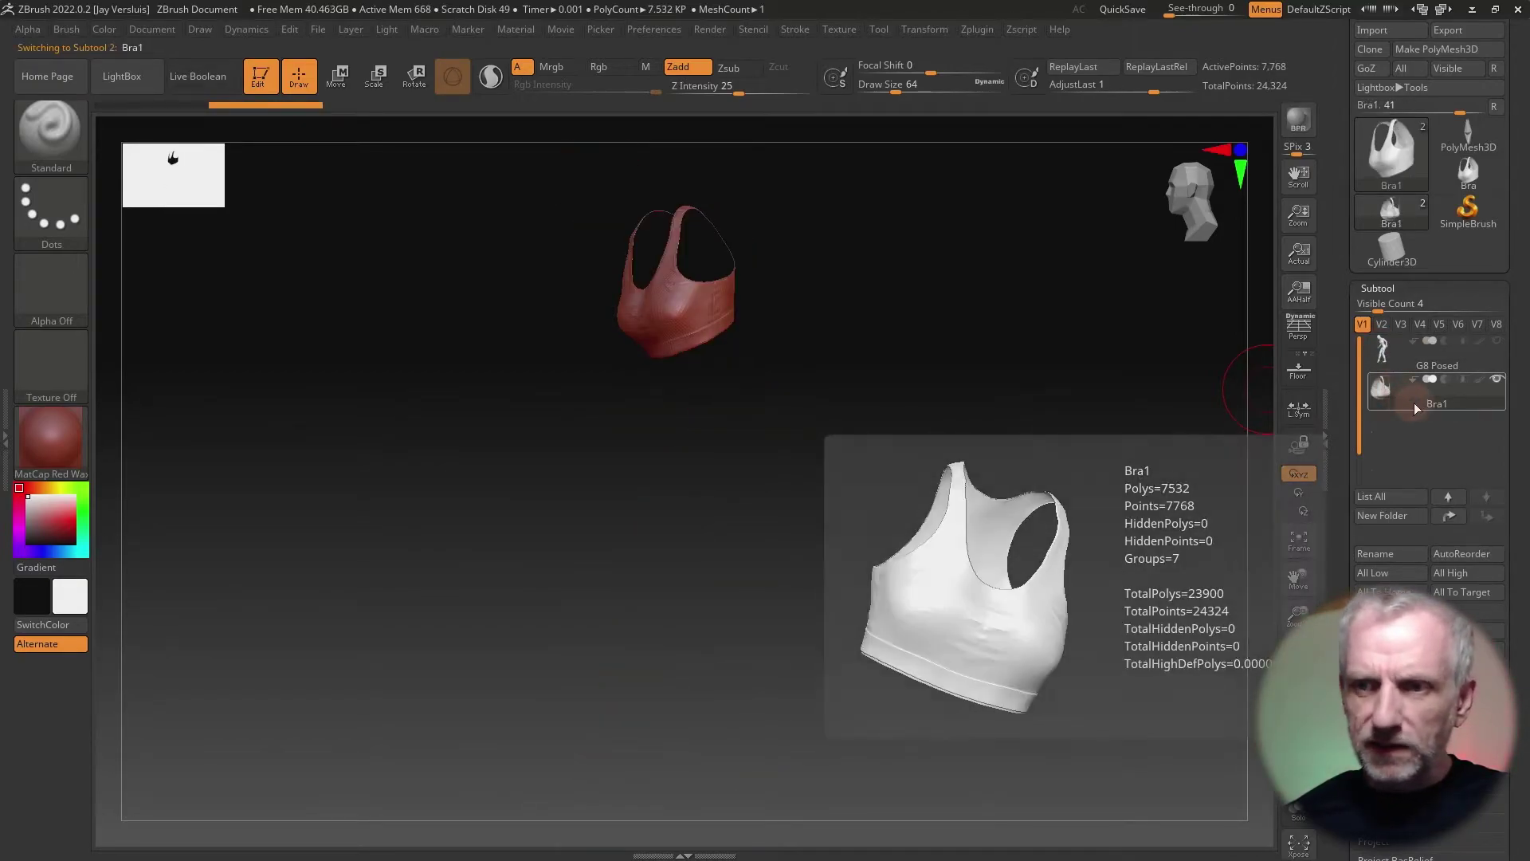
click(1382, 349)
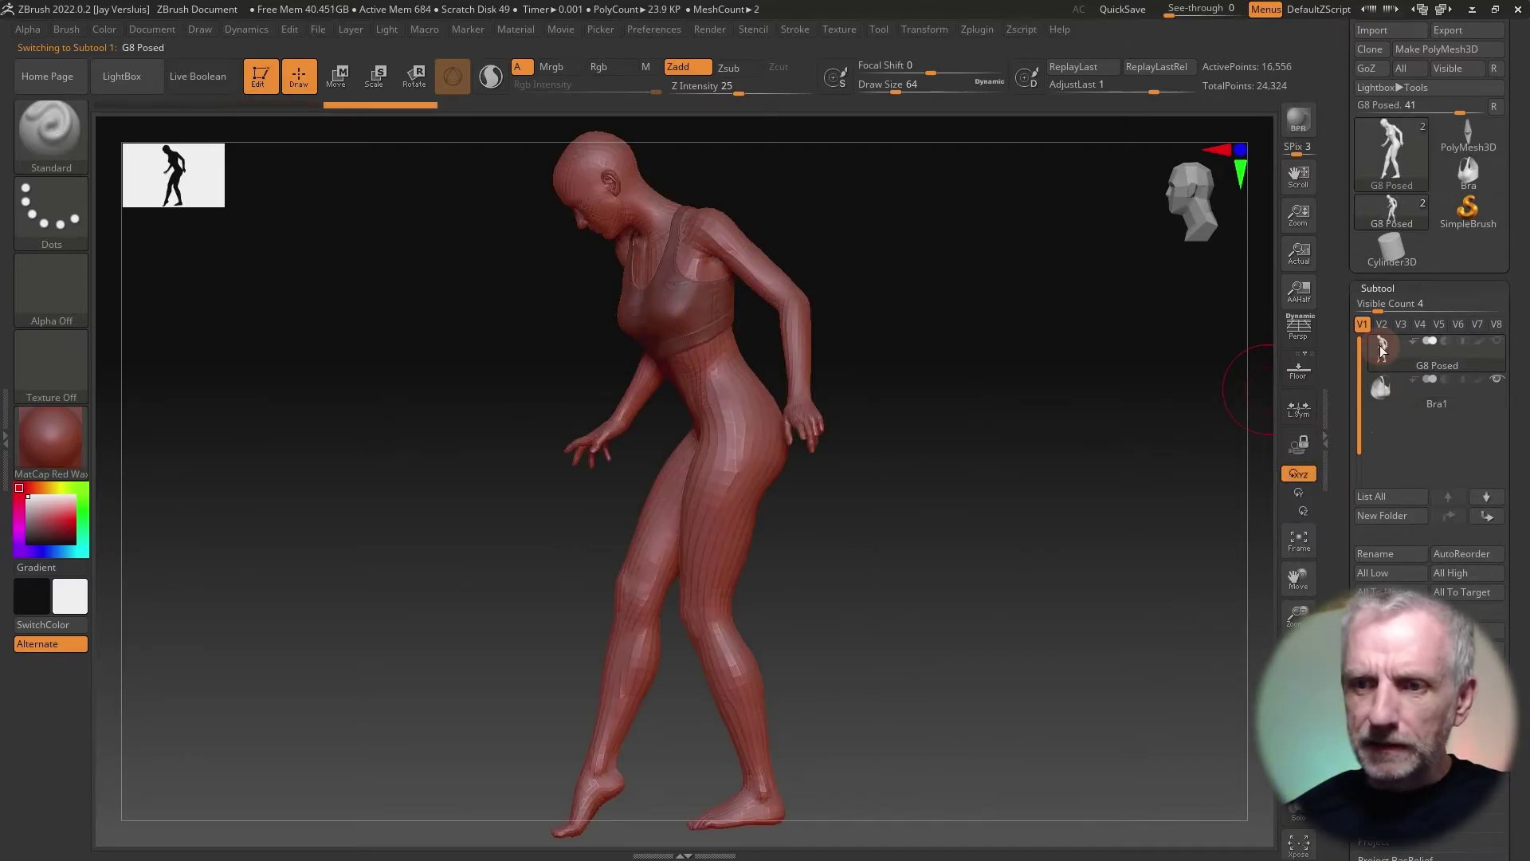
ctrl+shift+click(1382, 390)
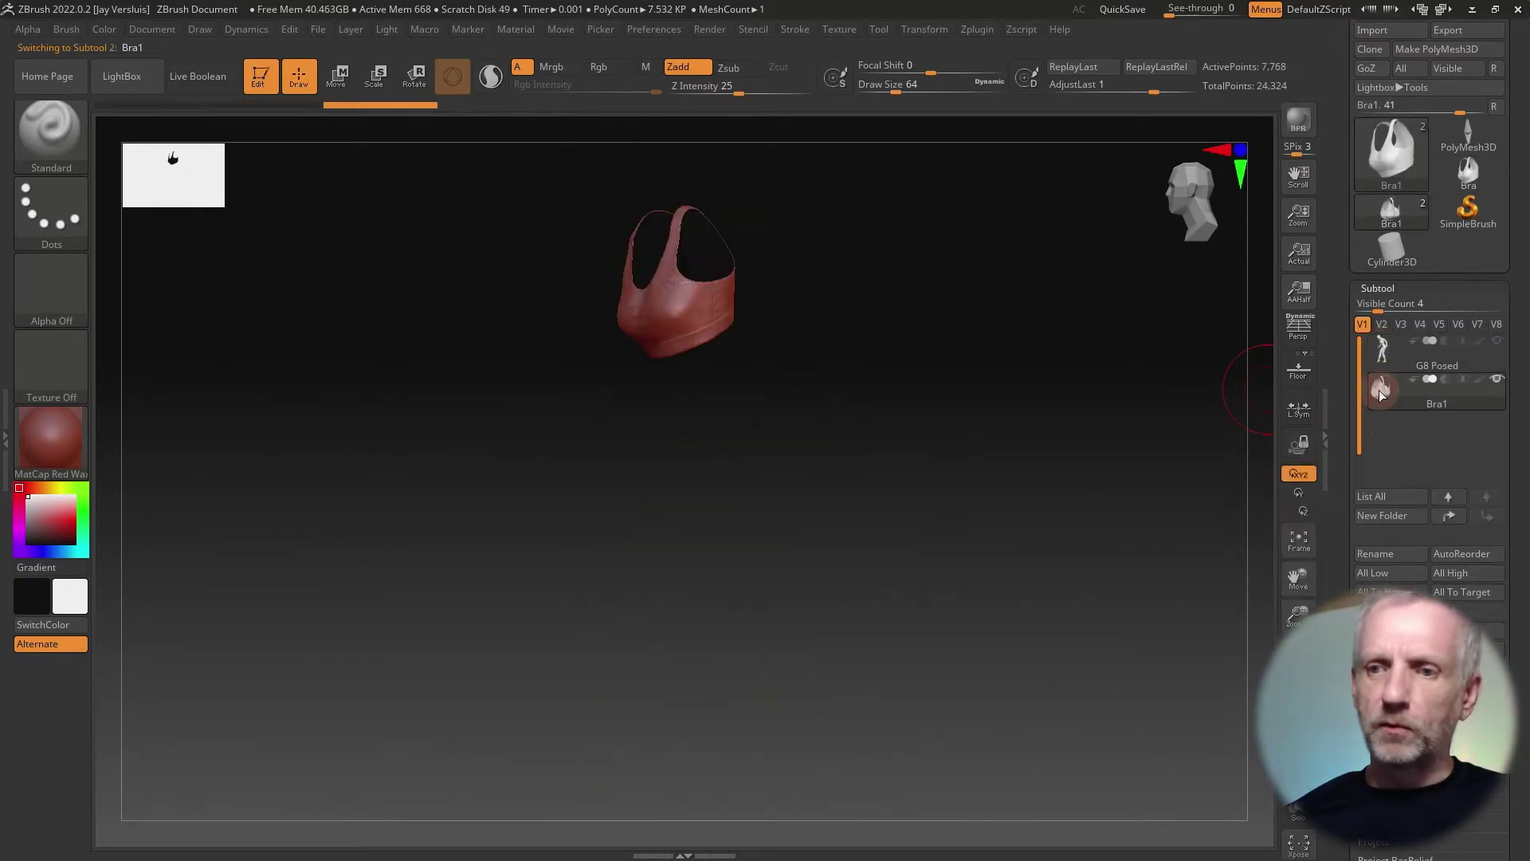
click(1298, 542)
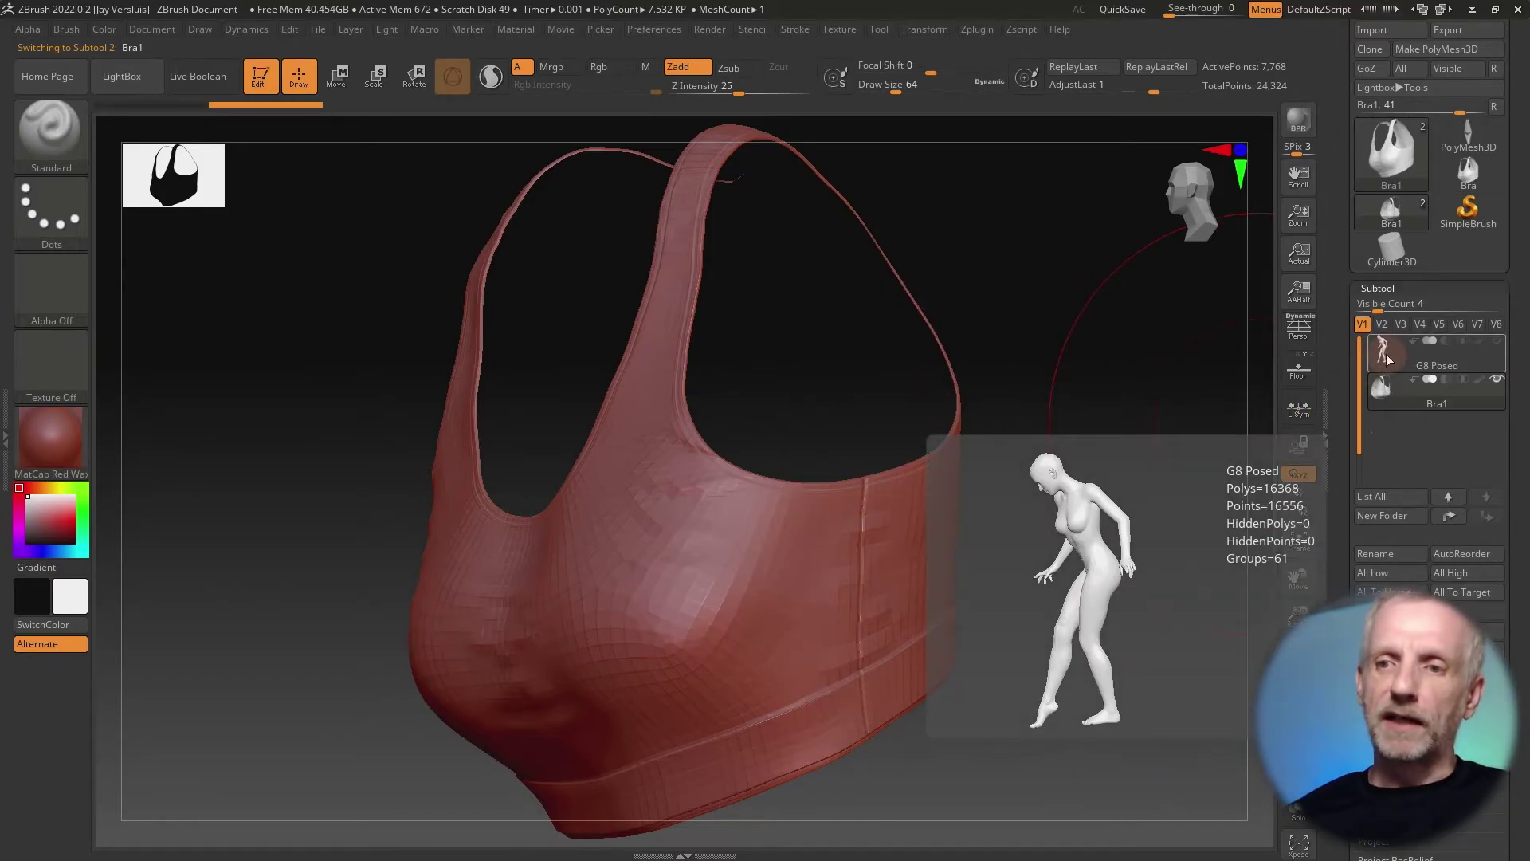
- Turn on the visibility of the G8 Posed subtool to show the figure together with the bra
click(1386, 358)
mouse_move(1387, 398)
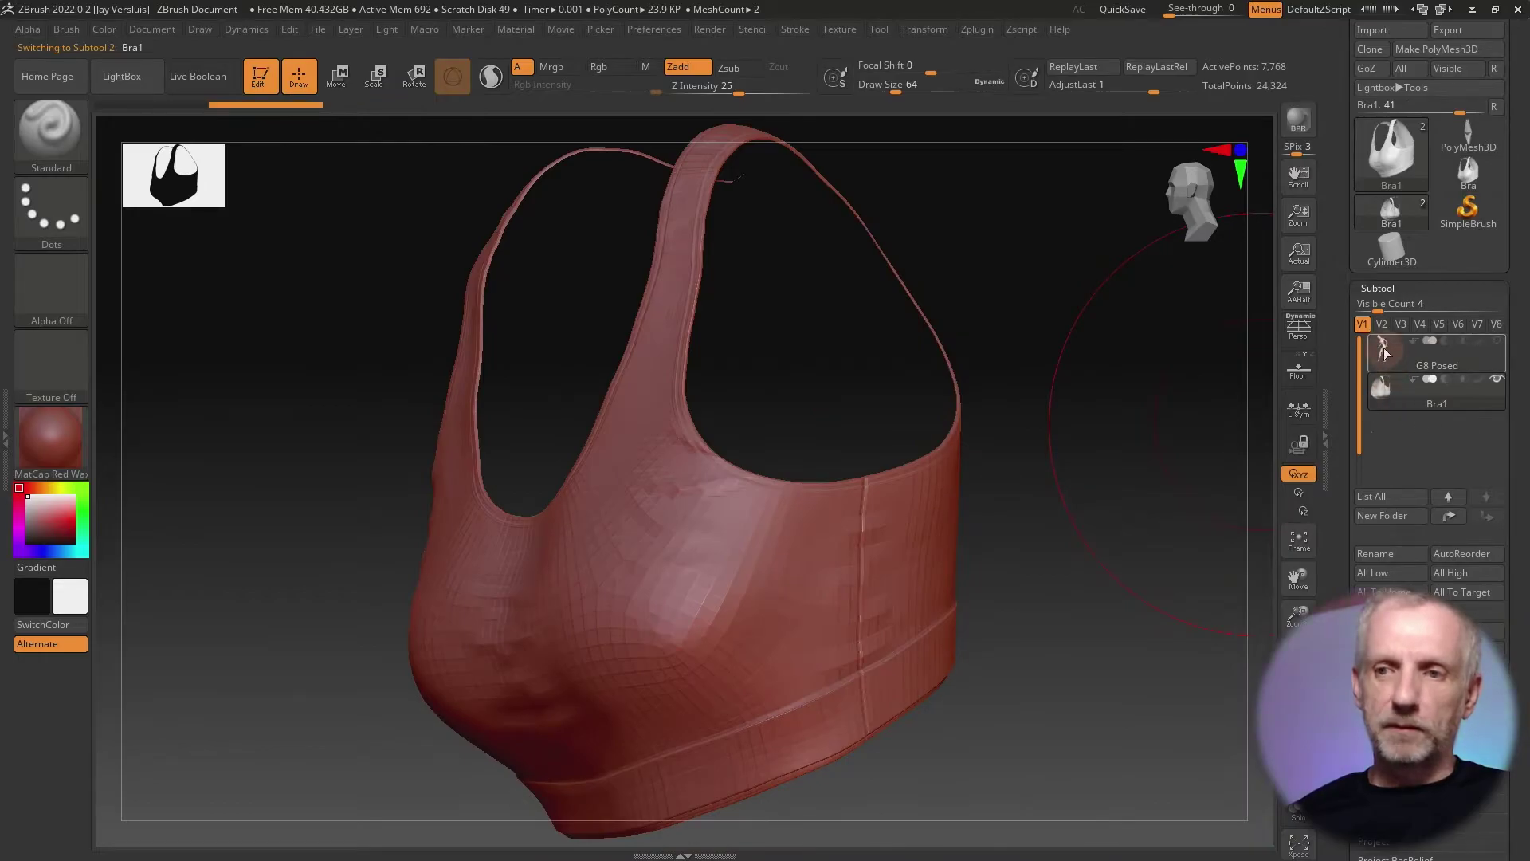
click(1383, 349)
mouse_move(1389, 356)
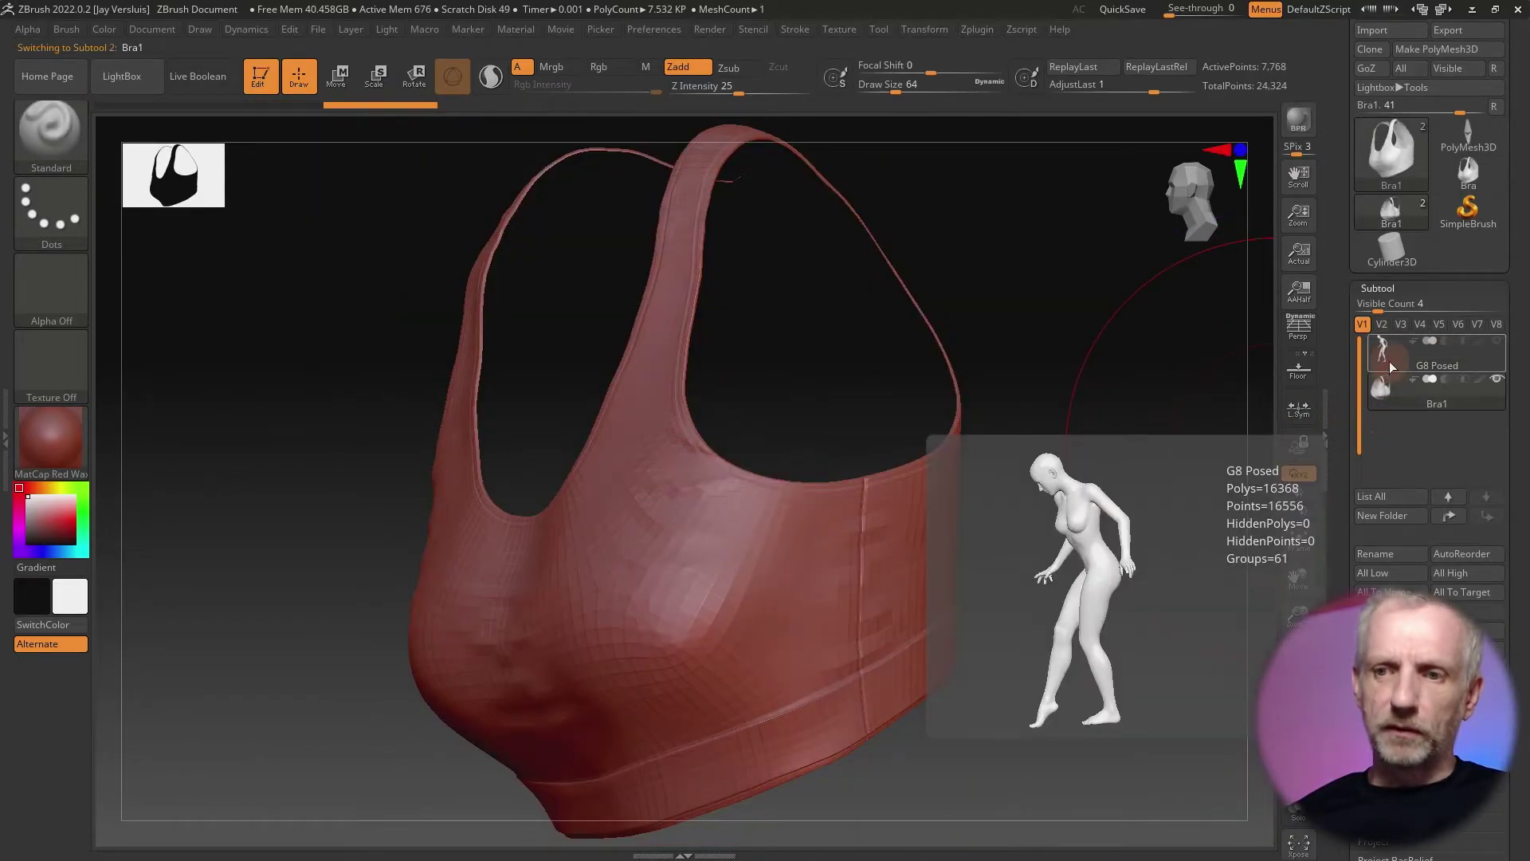
click(1388, 355)
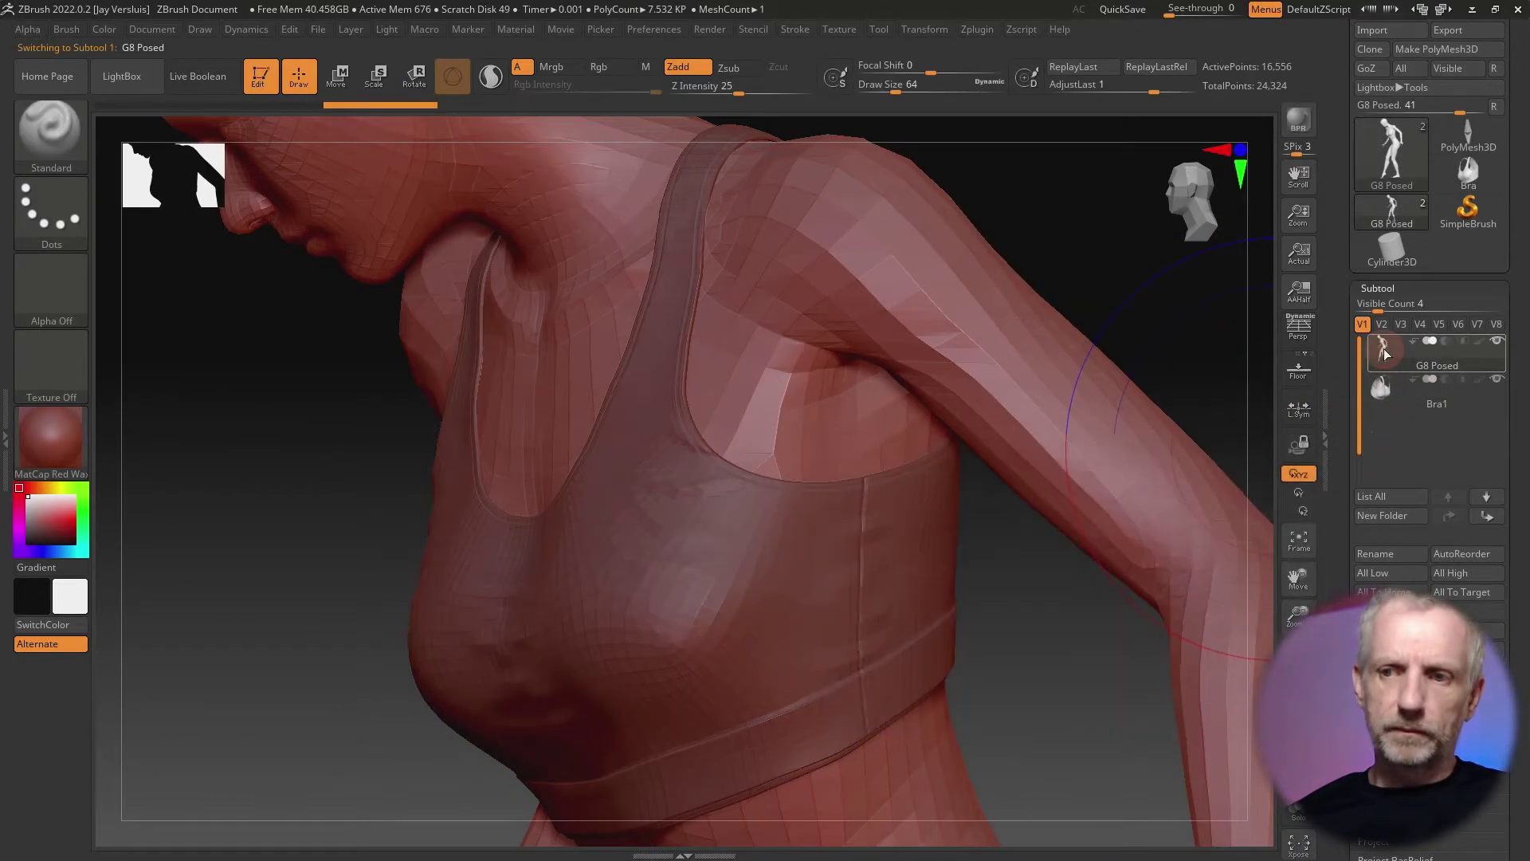
- Make the bra the active subtool and sculpt fuller volume around its chest with the Standard brush, smoothing the surface
alt+click(841, 587)
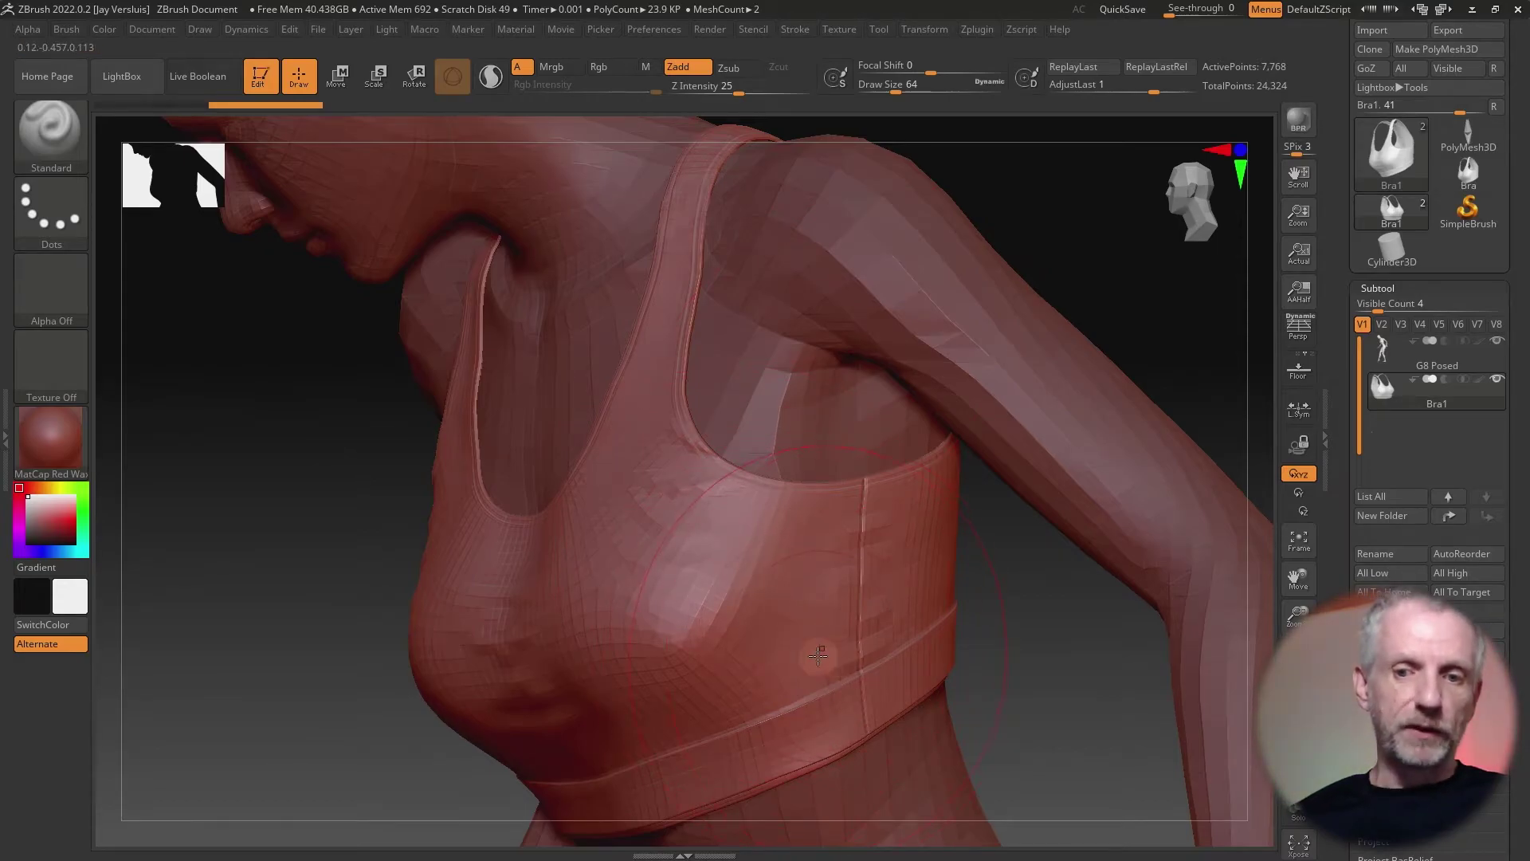
mouse_move(818, 655)
mouse_down()
mouse_move(755, 642)
mouse_move(692, 581)
mouse_move(800, 663)
mouse_up()
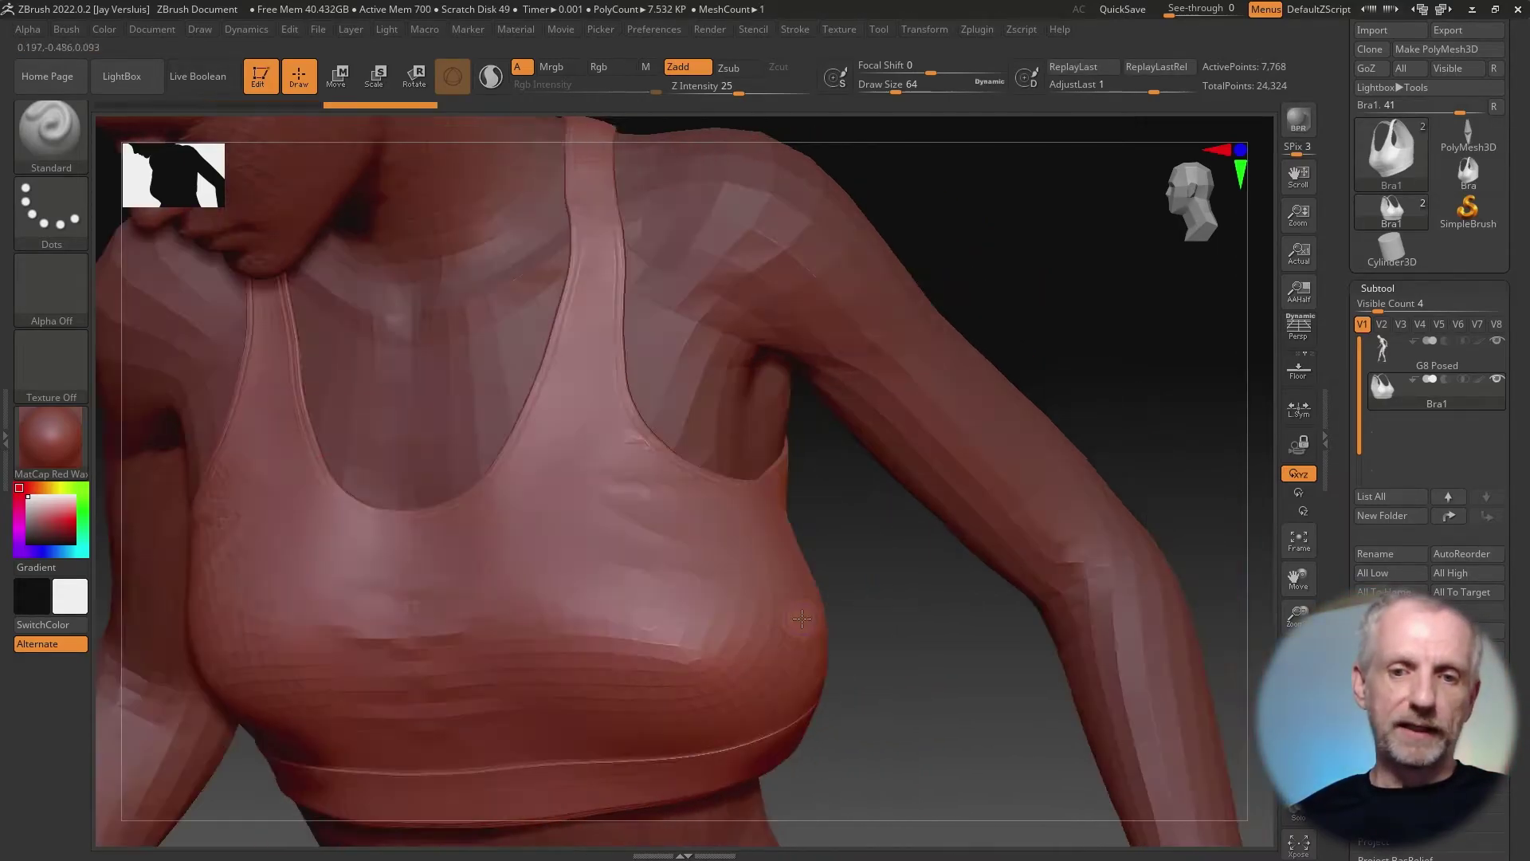
right_drag(846, 608, 820, 619)
mouse_move(541, 673)
shift+mouse_down()
mouse_move(416, 673)
mouse_move(400, 638)
mouse_move(343, 639)
mouse_move(420, 665)
mouse_move(289, 638)
mouse_move(423, 593)
mouse_move(408, 679)
mouse_move(298, 635)
mouse_move(319, 622)
mouse_move(211, 665)
shift+mouse_up()
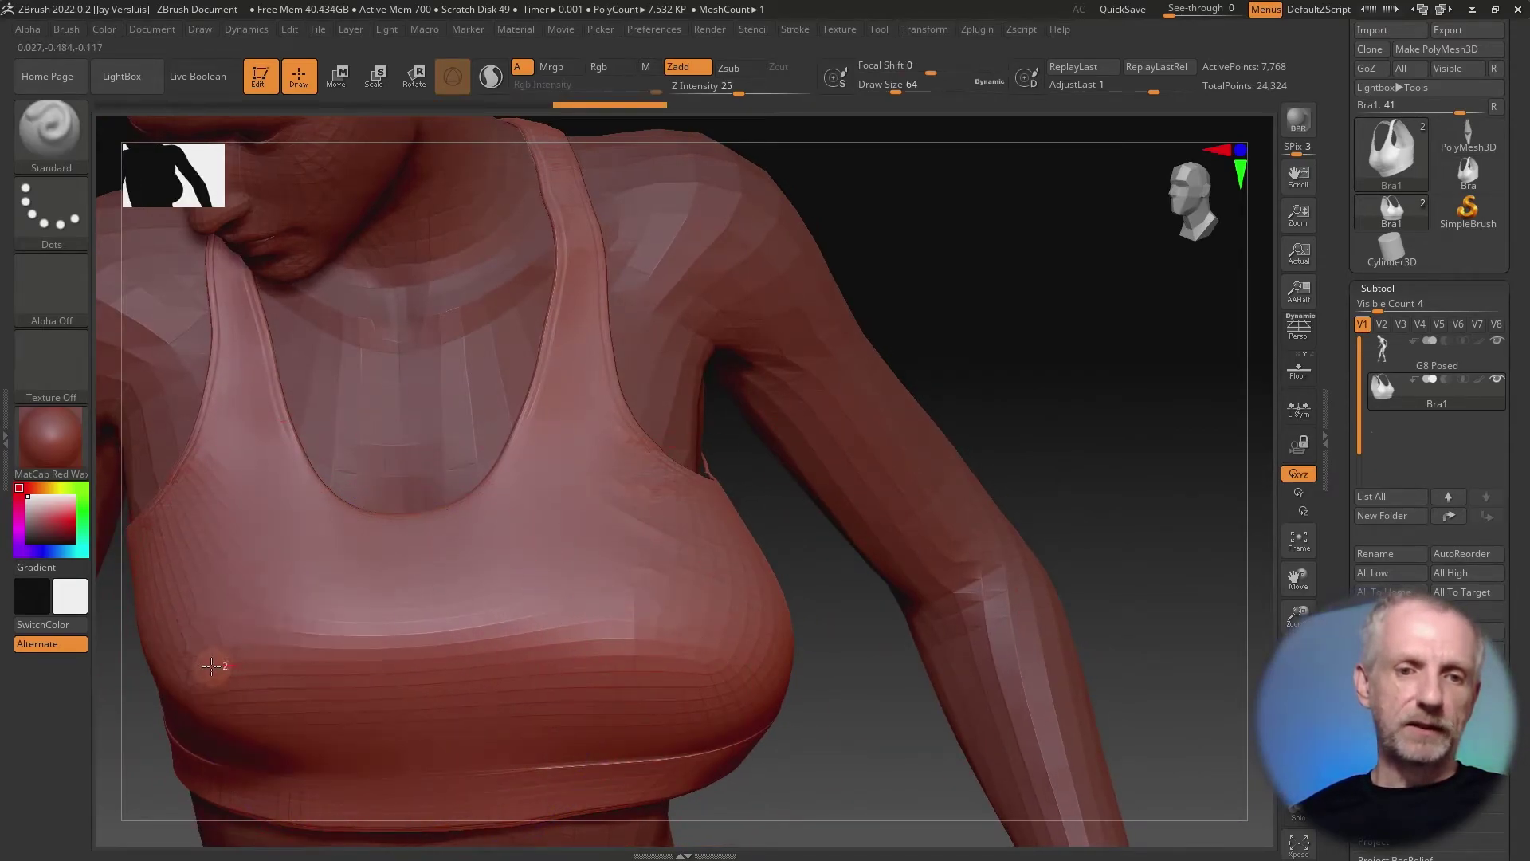
mouse_move(350, 717)
right_down()
mouse_move(574, 683)
mouse_move(865, 584)
mouse_move(556, 598)
right_up()
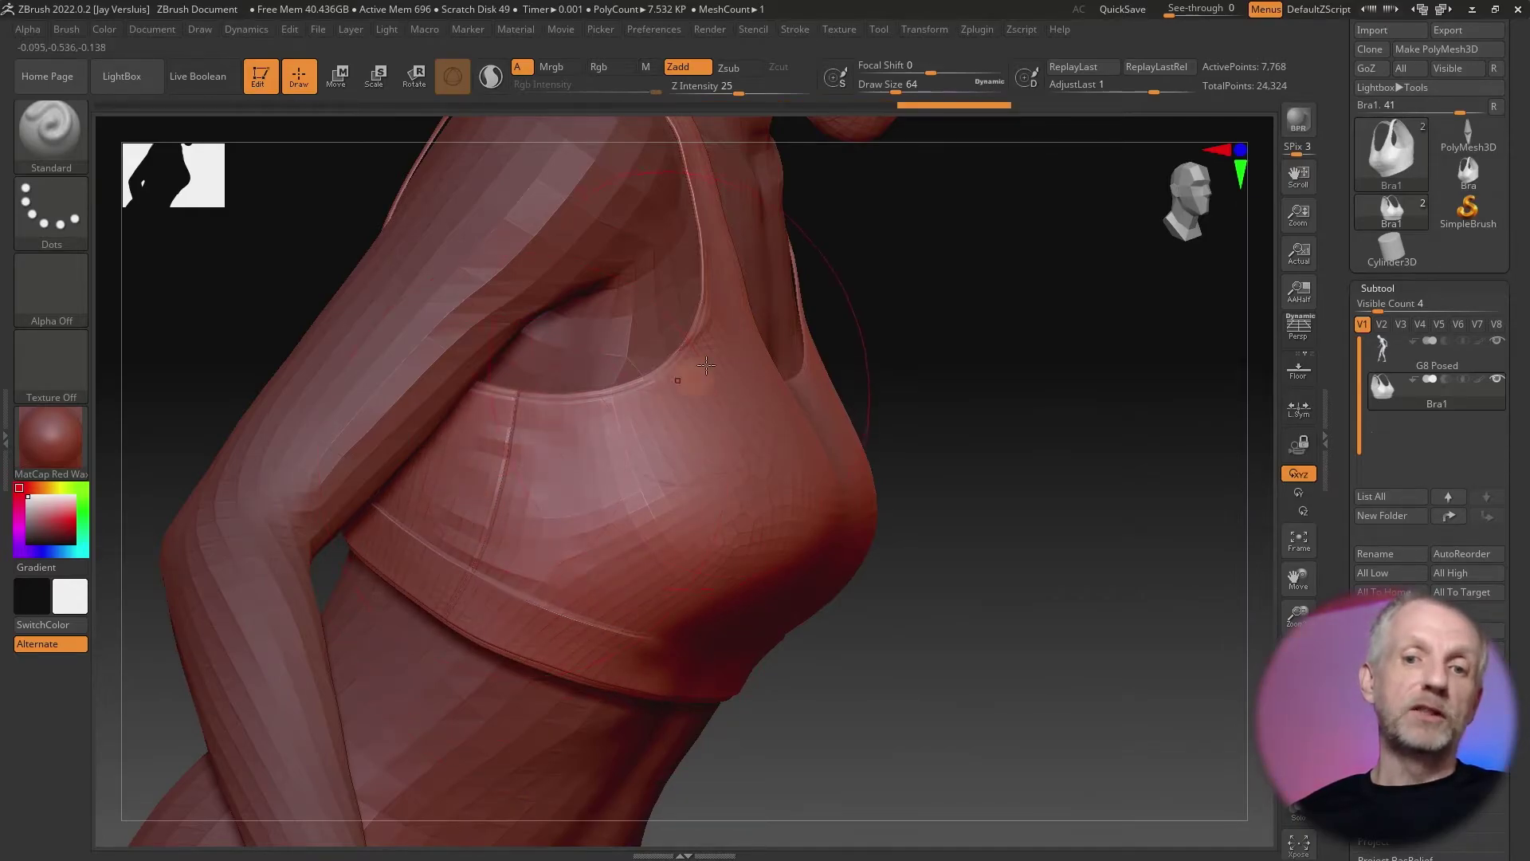
mouse_move(984, 584)
right_down()
mouse_move(864, 603)
mouse_move(806, 592)
mouse_move(805, 561)
mouse_move(781, 594)
mouse_move(901, 610)
right_up()
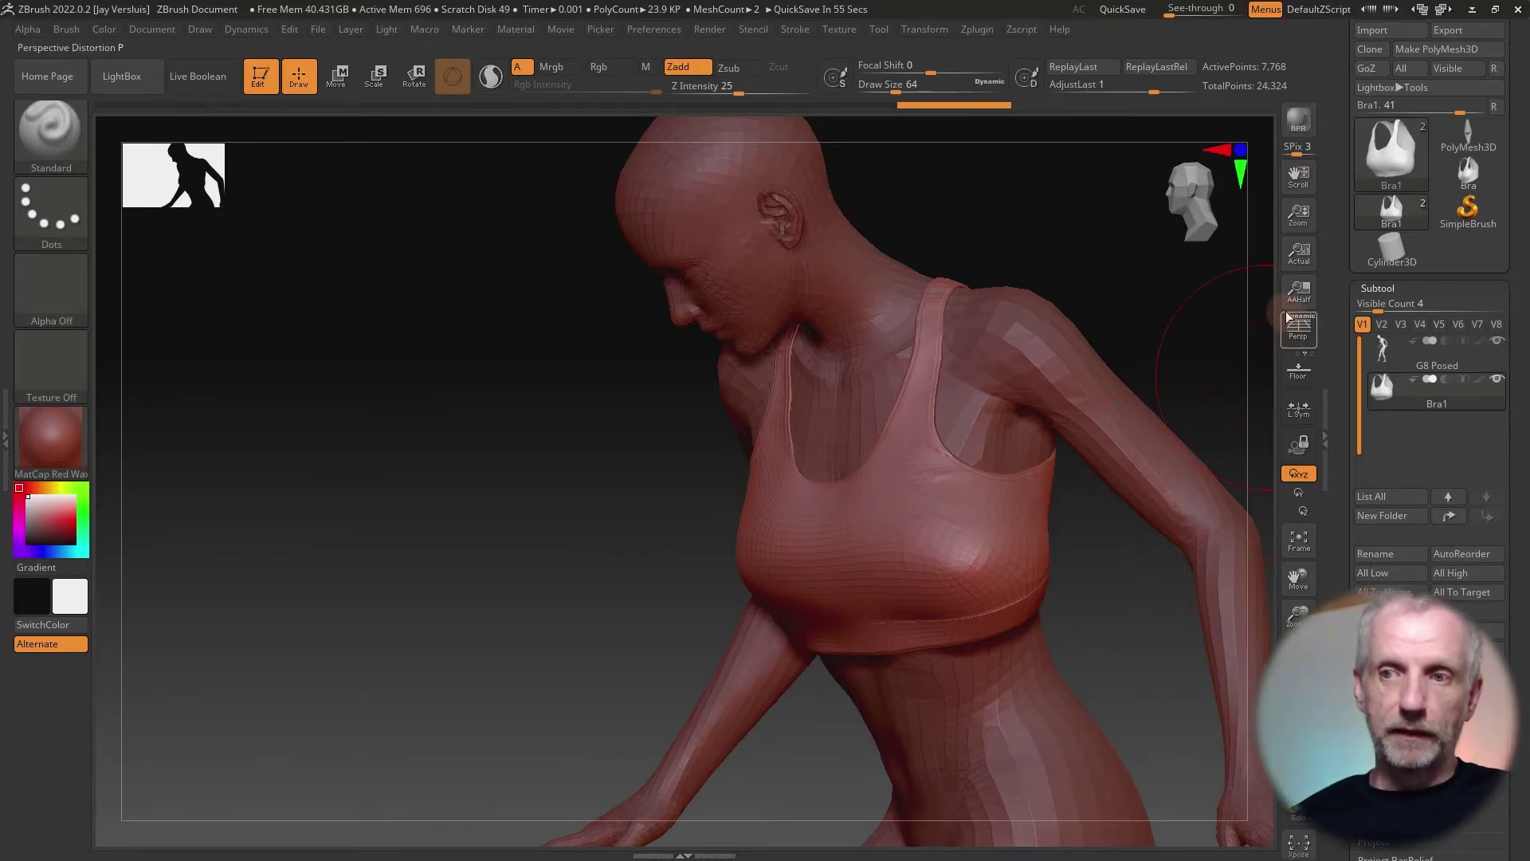
- Export the sculpted bra in OBJ format to the ZBrush Test folder as "Bra change"
mouse_move(1397, 157)
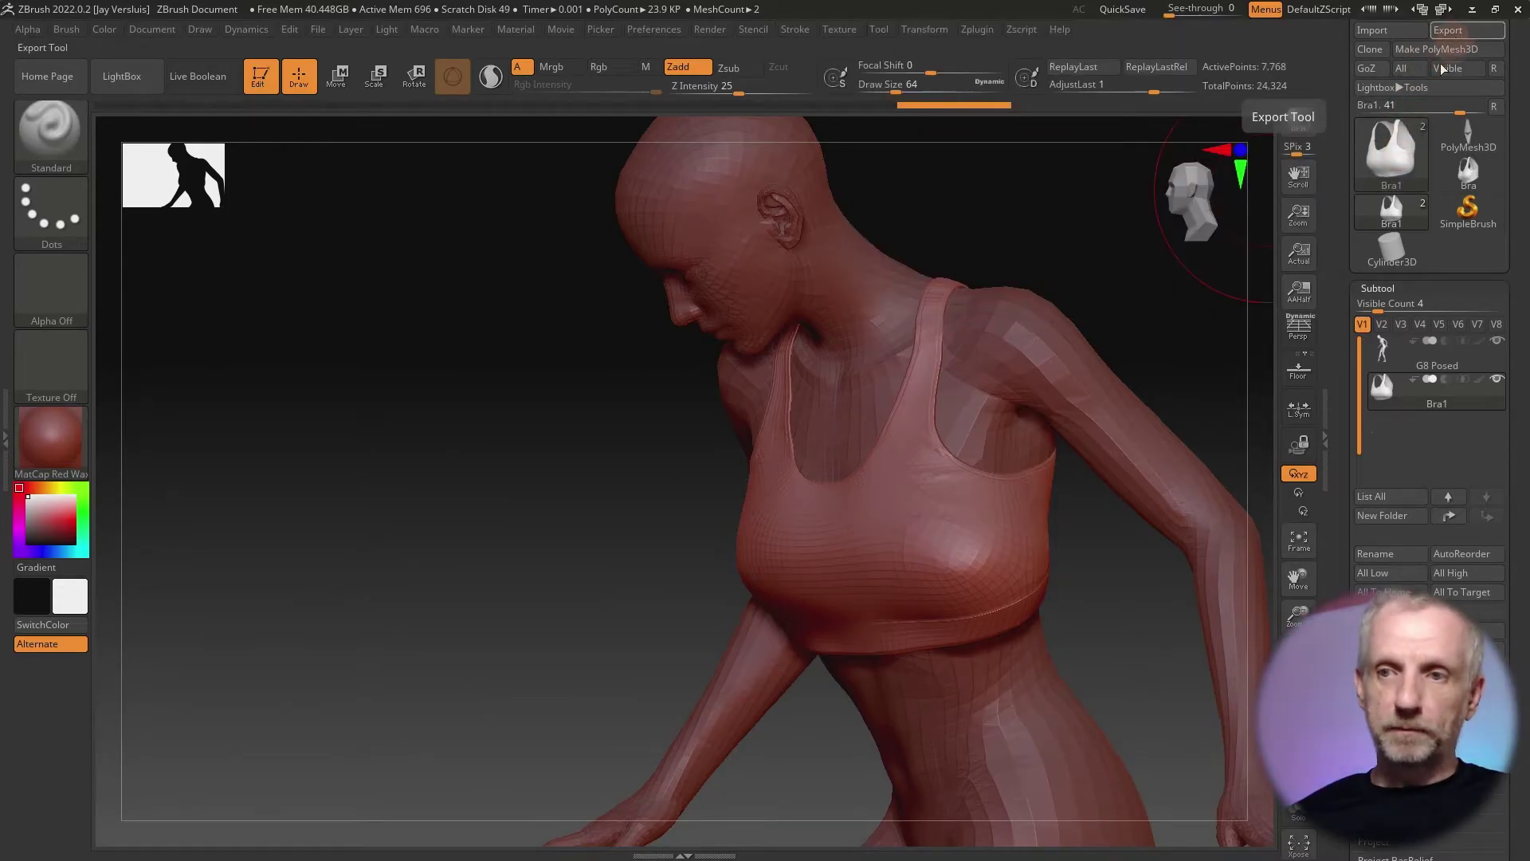
click(1385, 159)
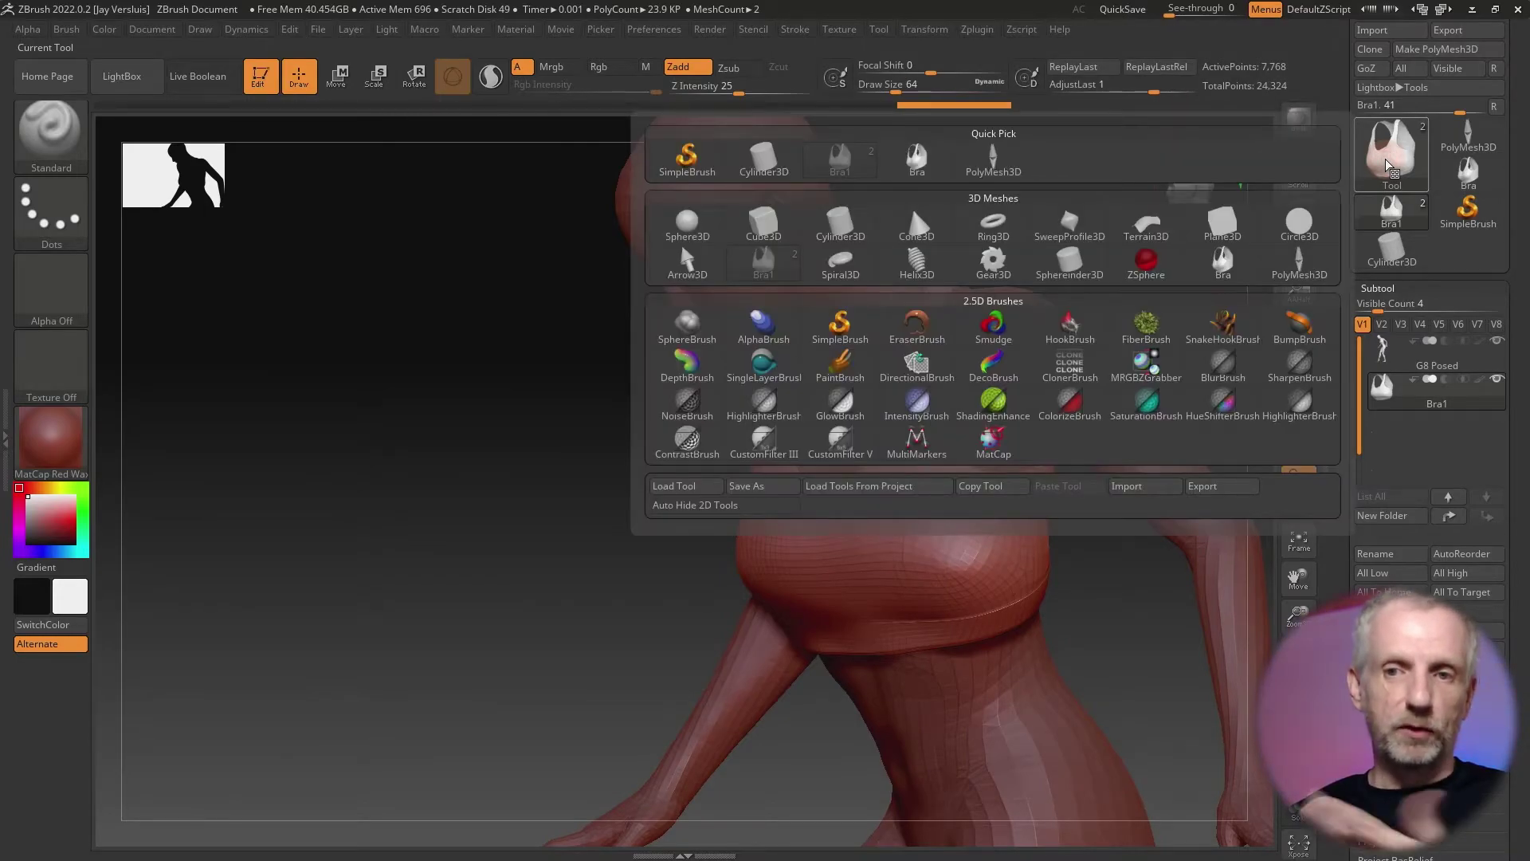
click(1224, 487)
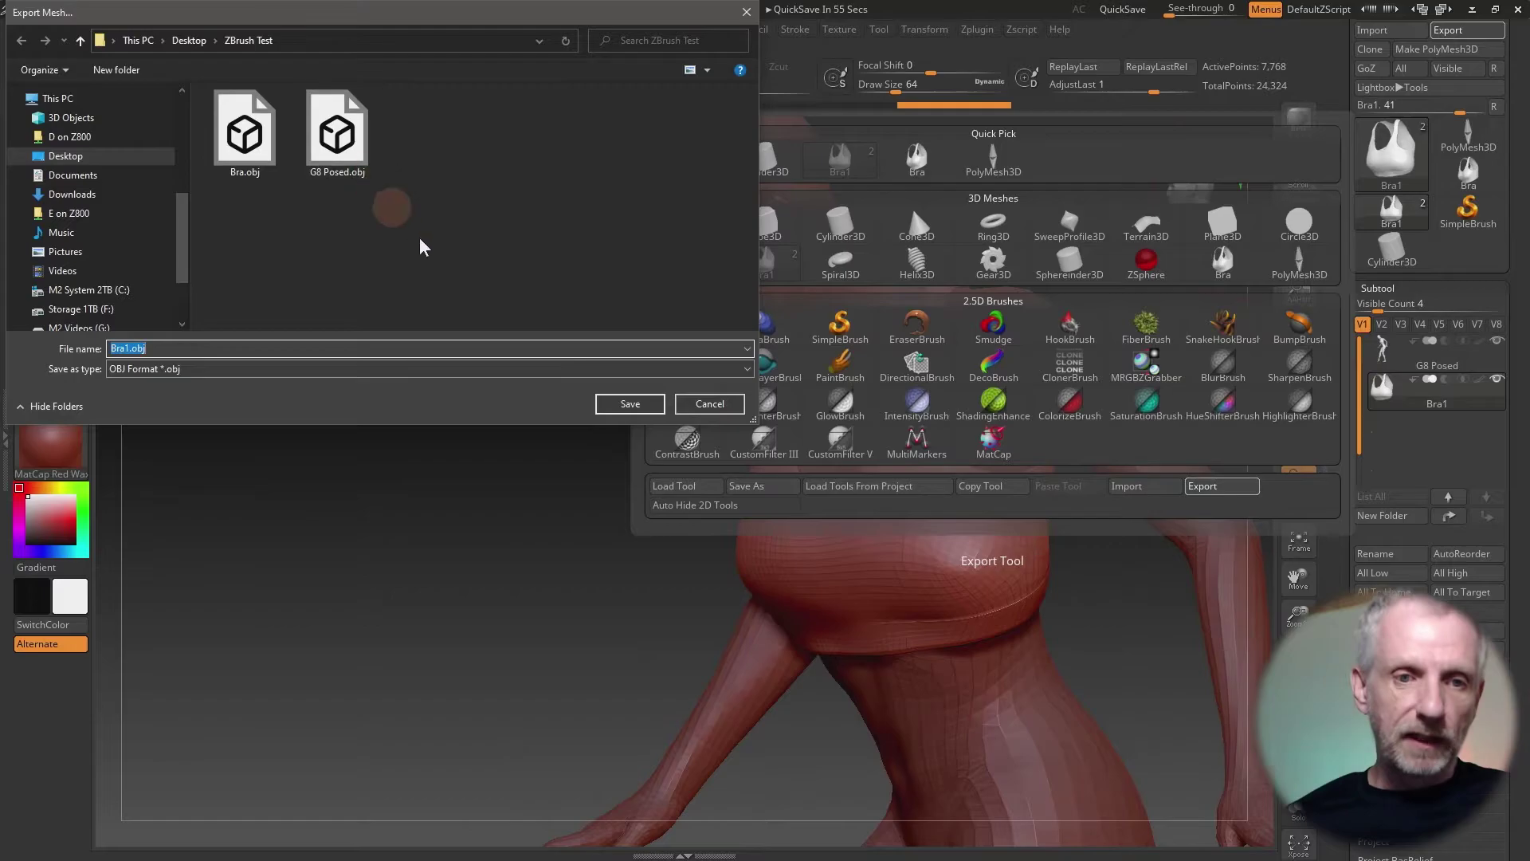
text(Br)
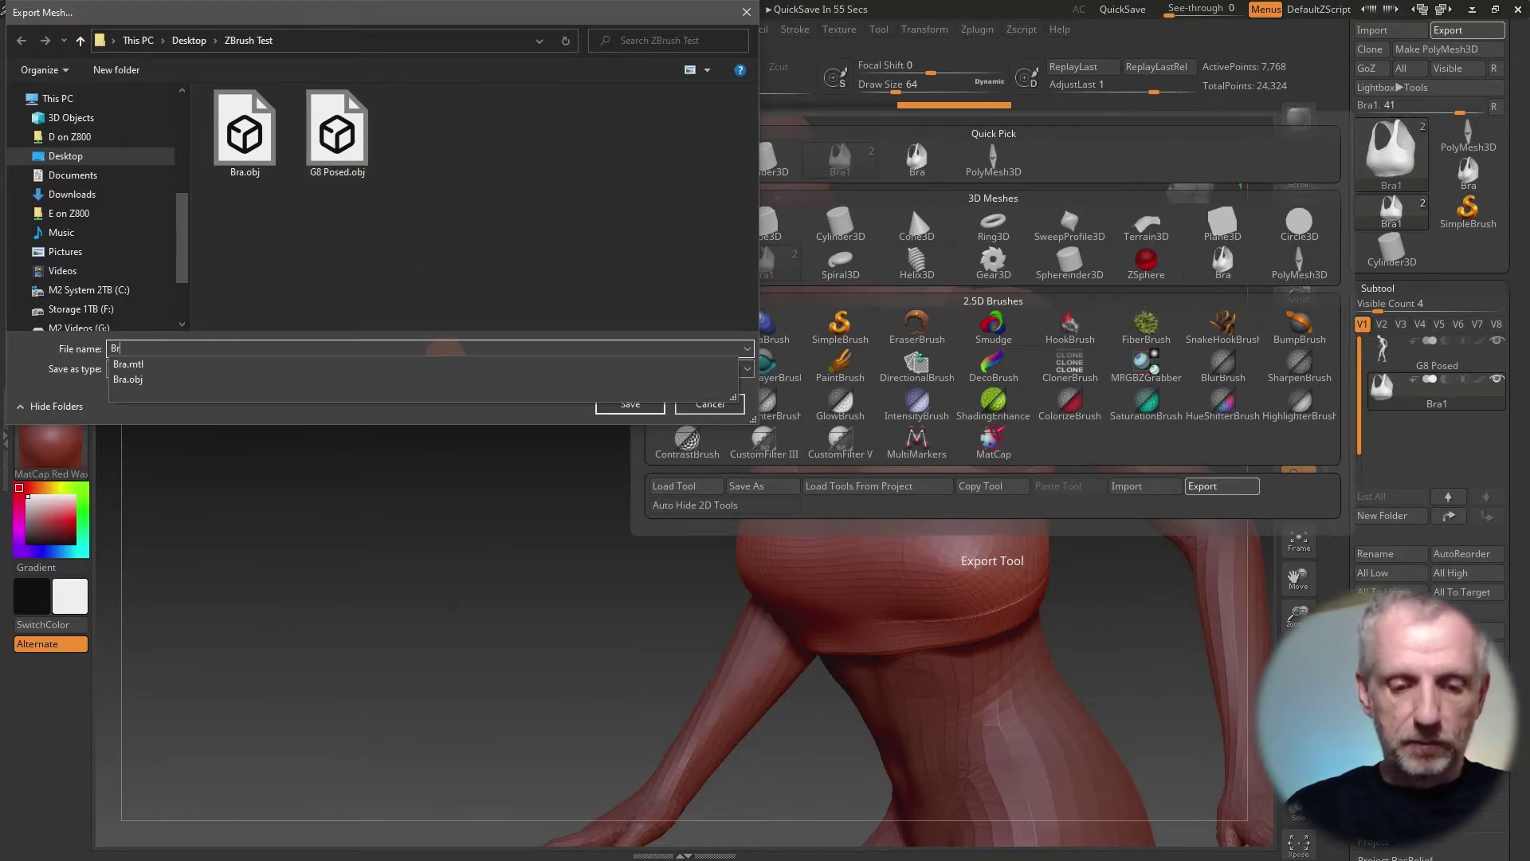
text(a change)
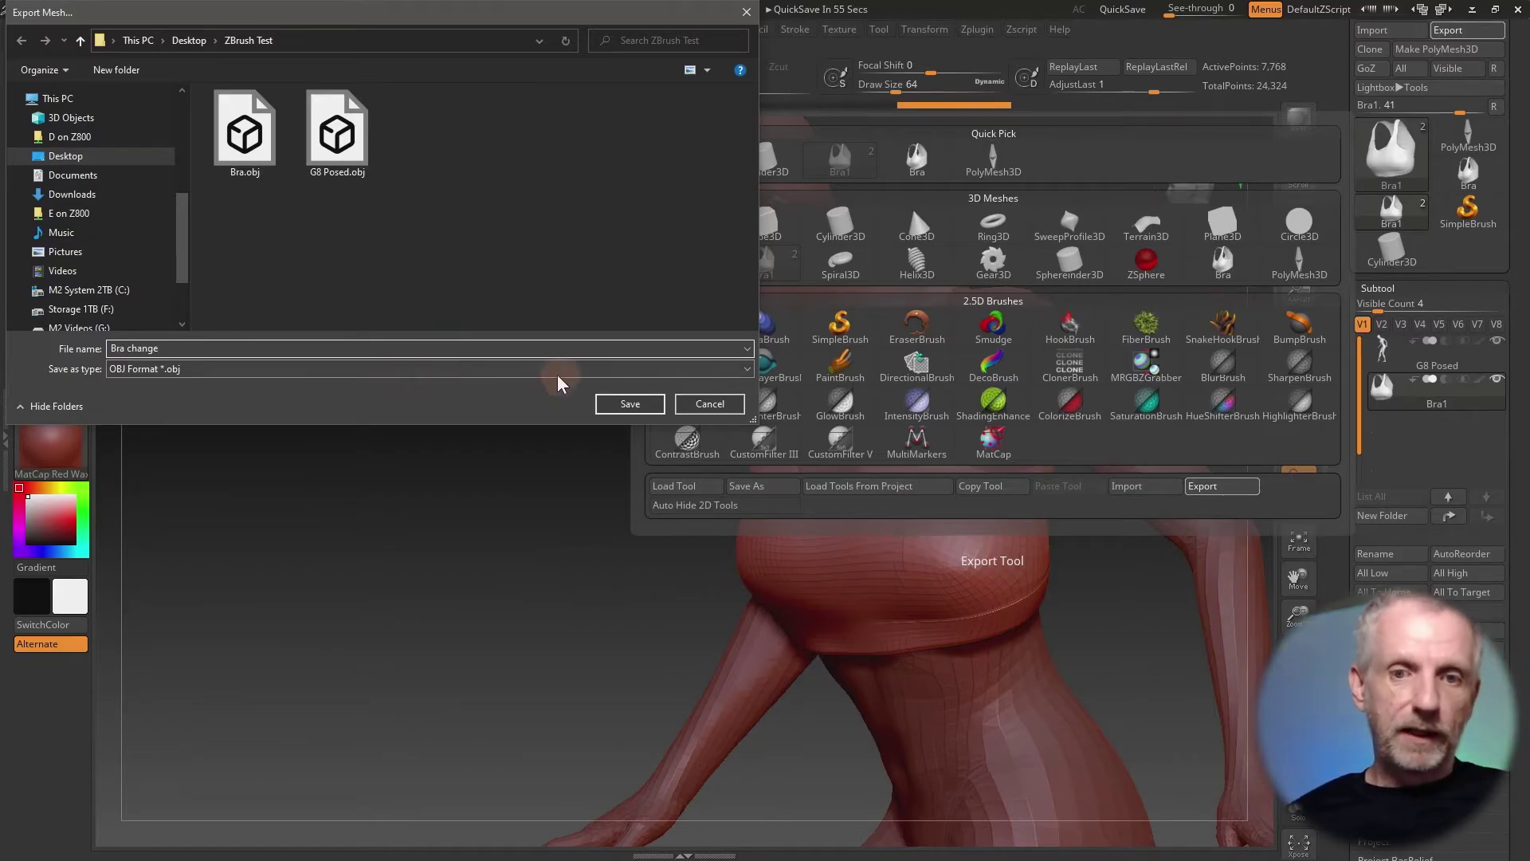
click(184, 371)
click(187, 378)
click(629, 404)
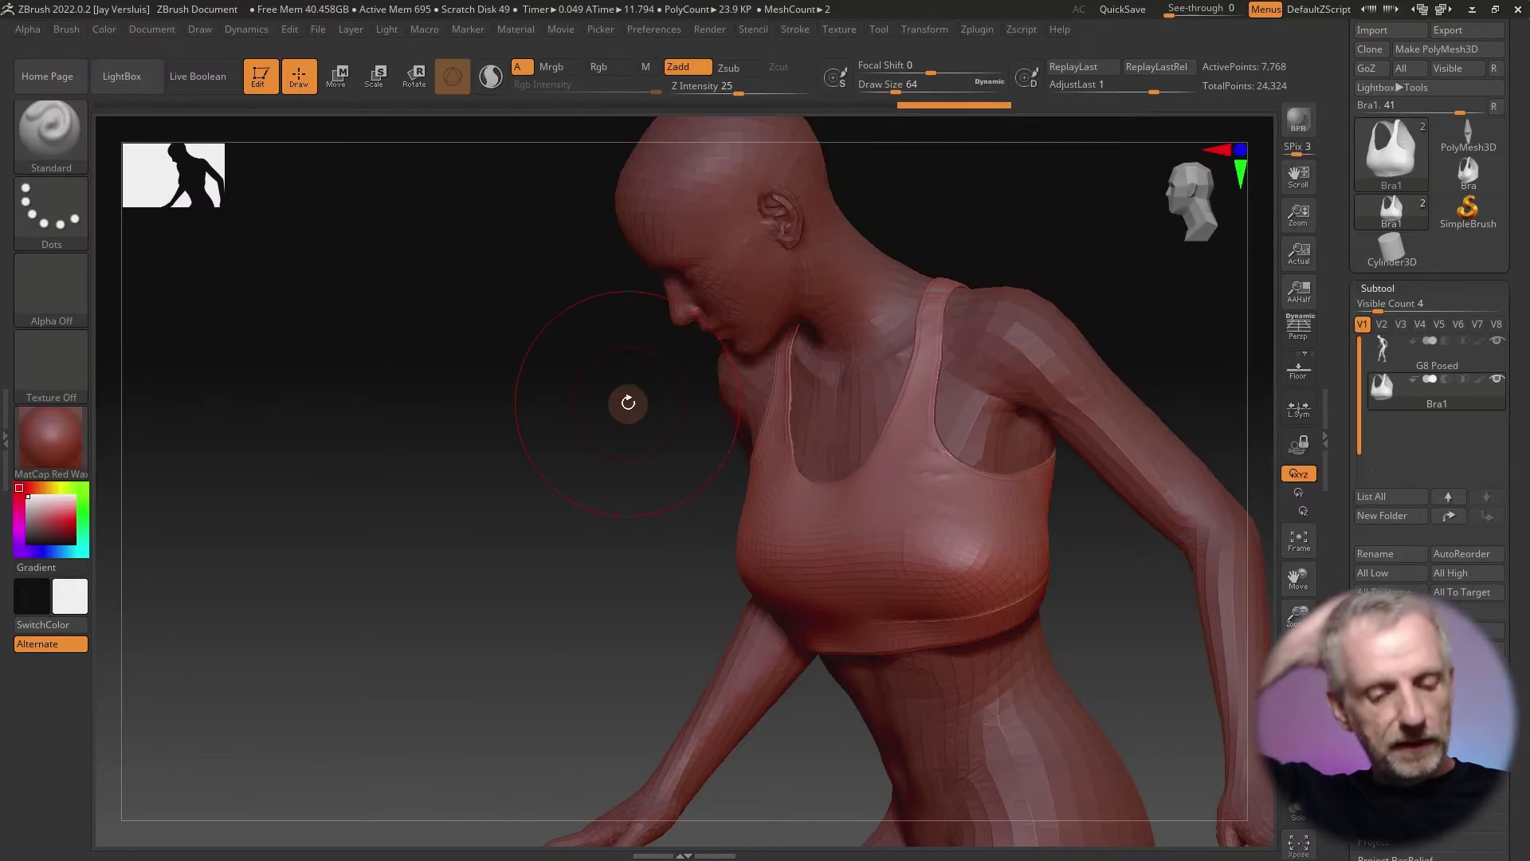
- Switch to DAZ Studio and open Morph Loader Pro for the Basic Wear Sports Bra
key(alt+Tab)
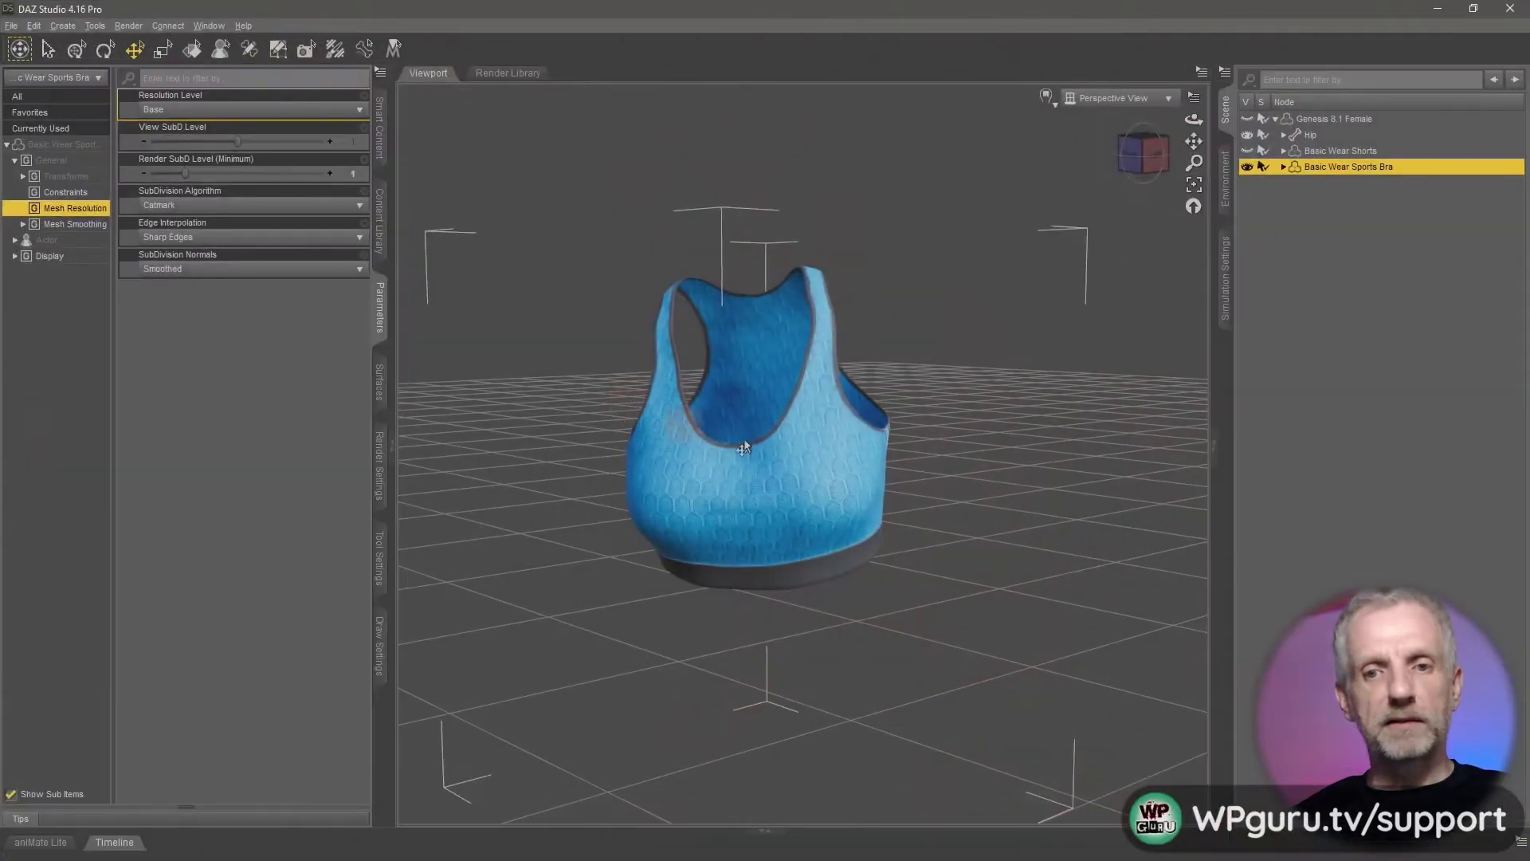
alt+drag(913, 508, 909, 523)
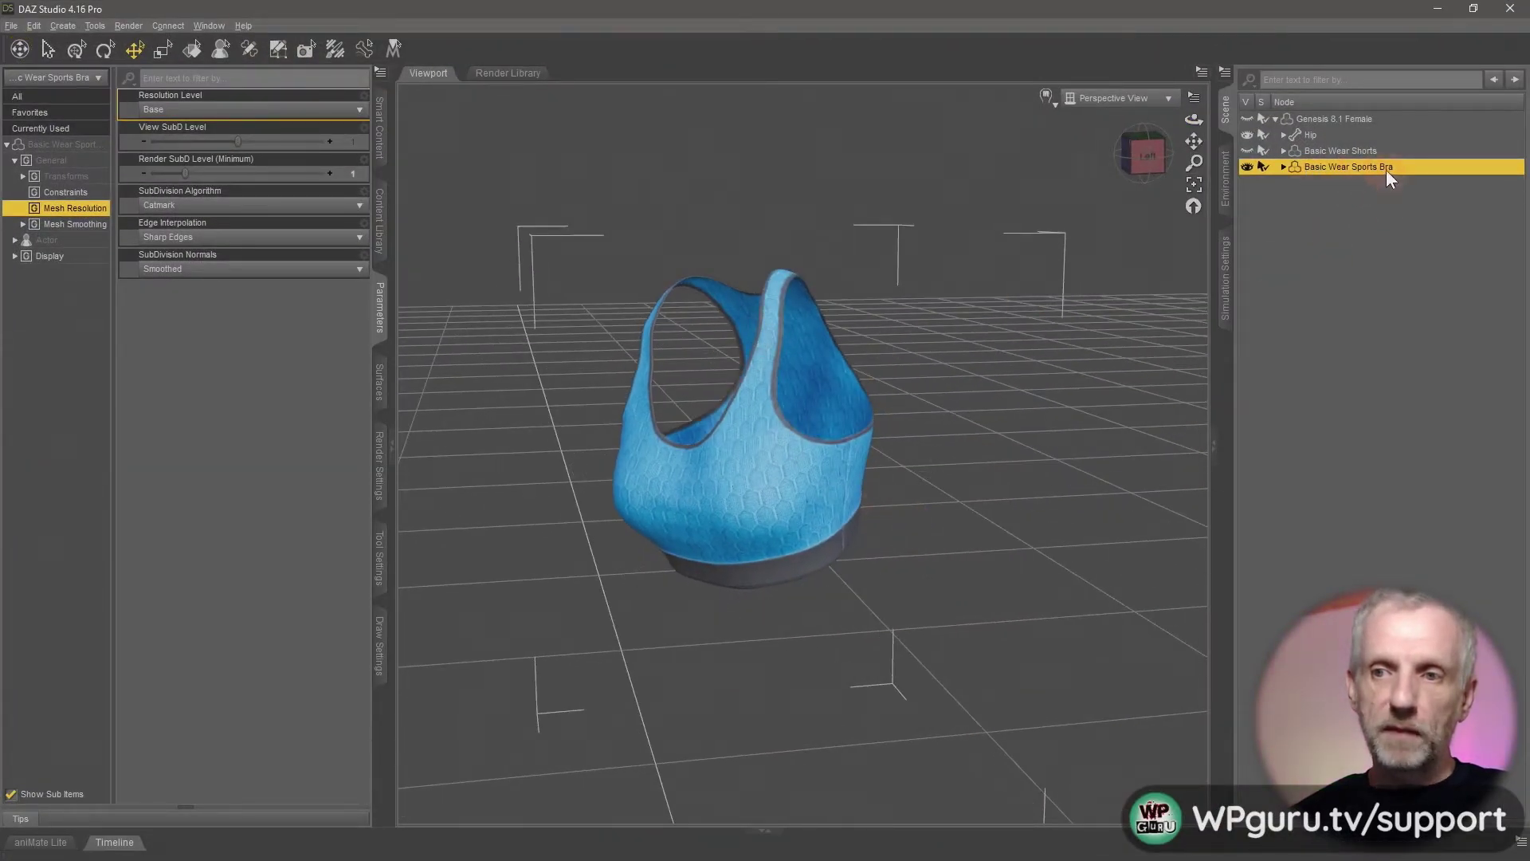
click(11, 26)
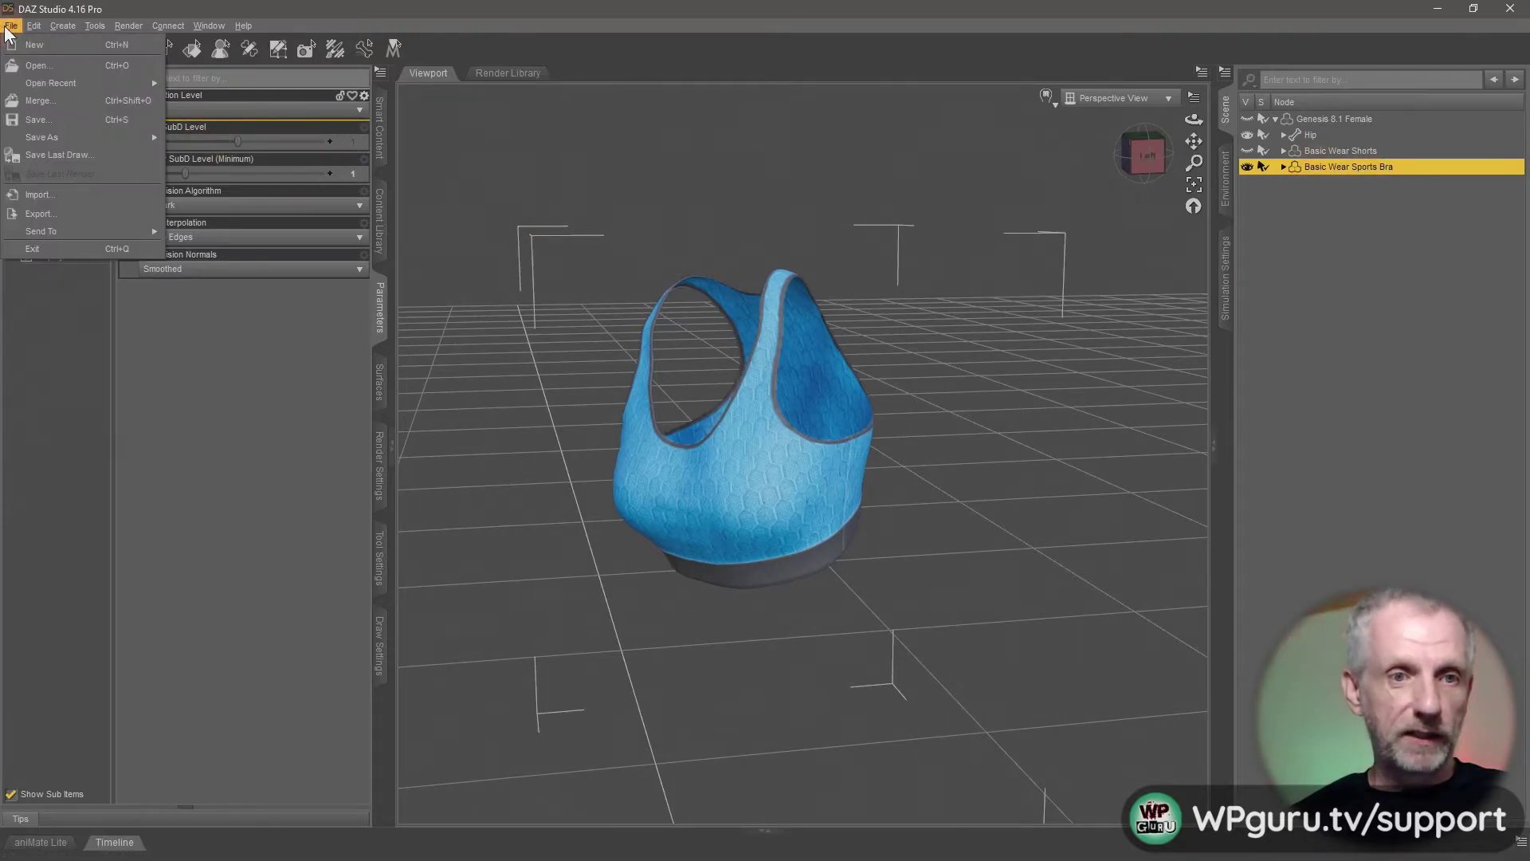
mouse_move(31, 30)
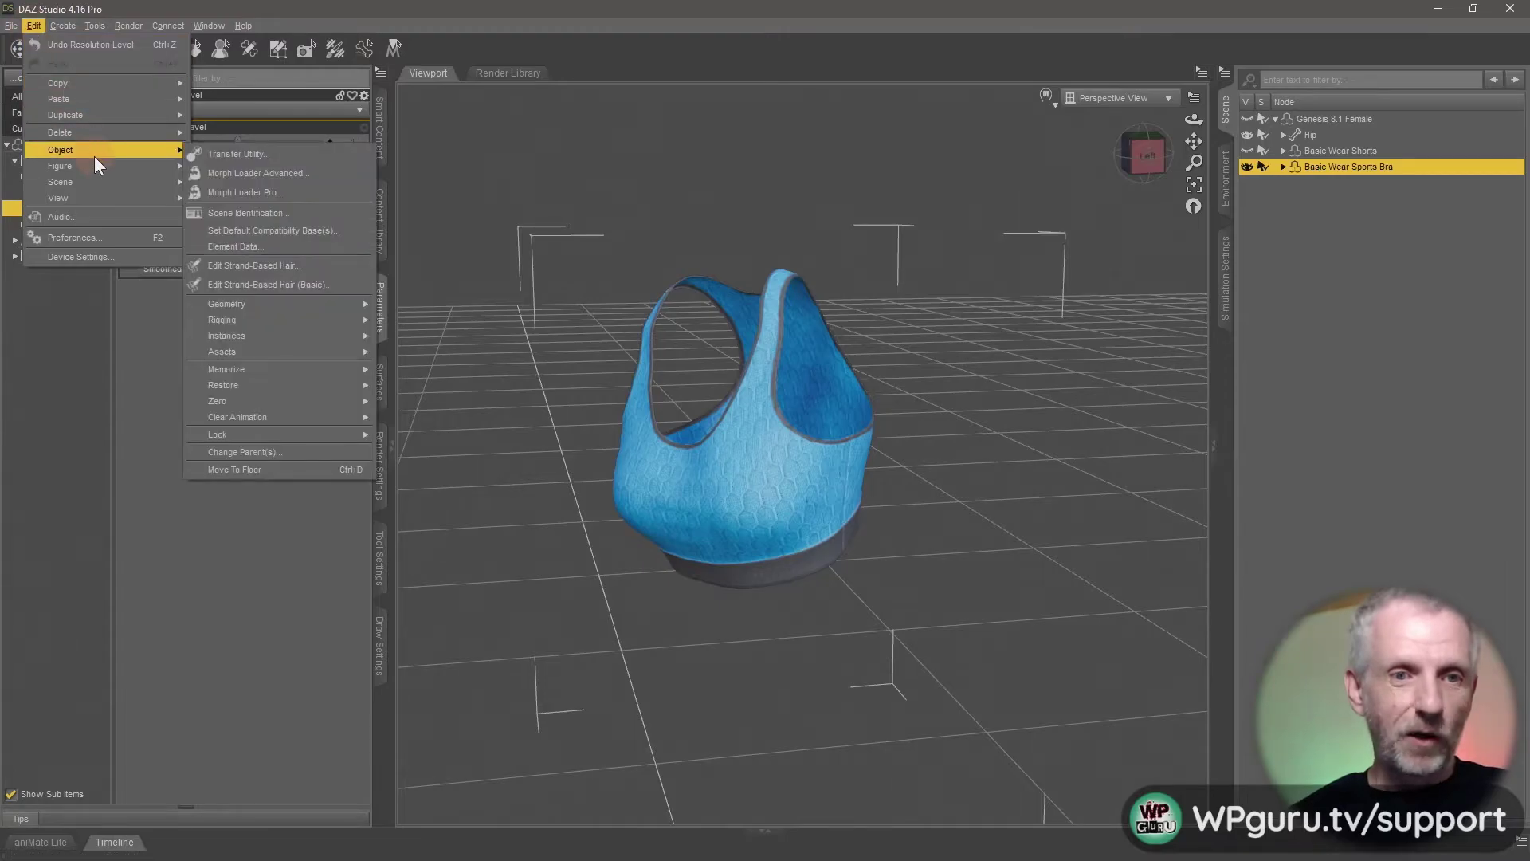
mouse_move(177, 166)
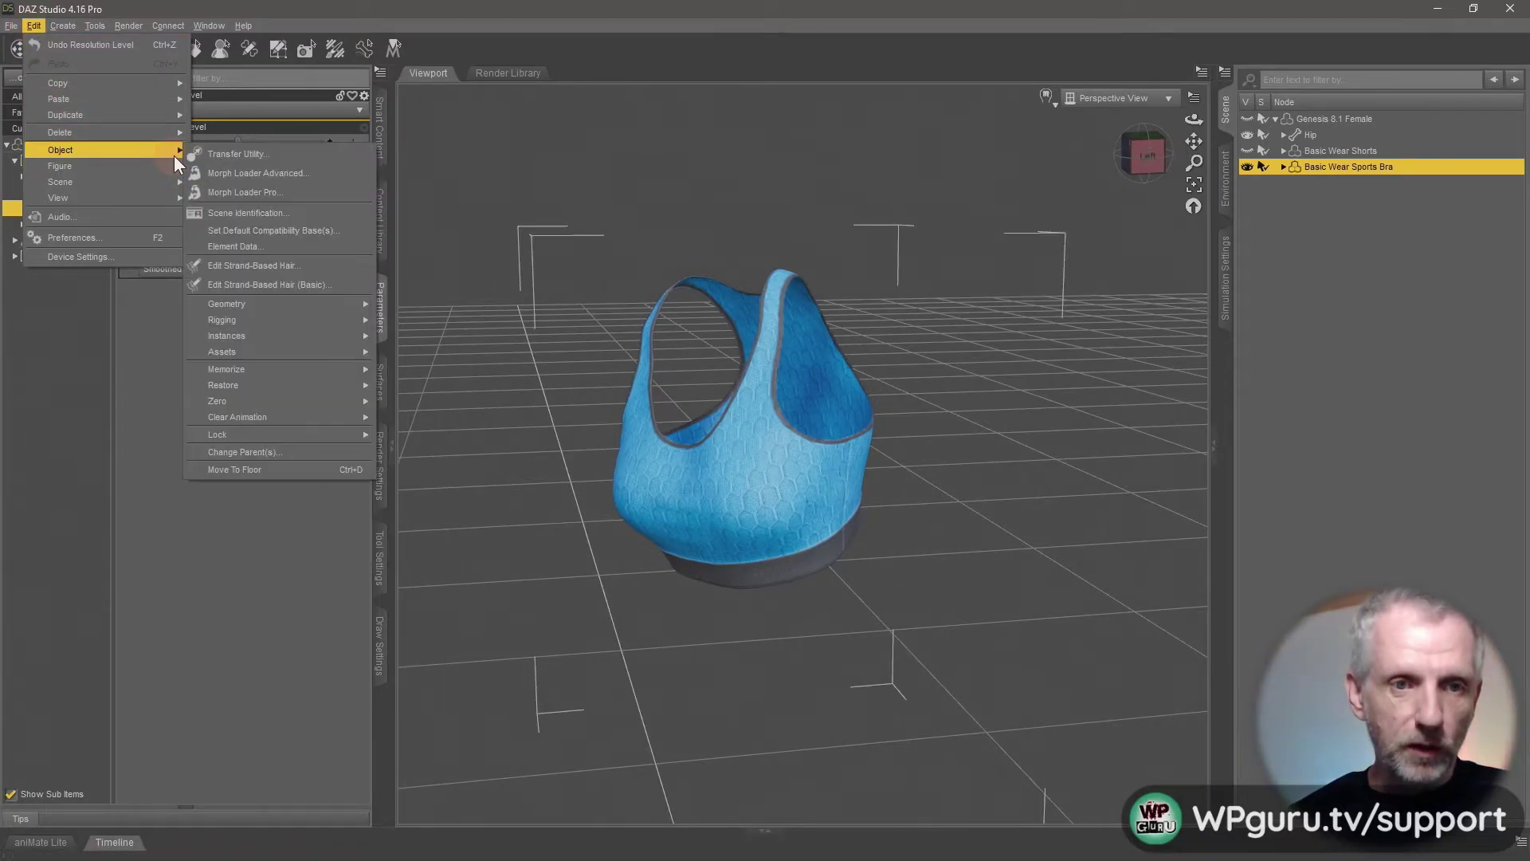
click(280, 193)
drag(662, 196, 343, 78)
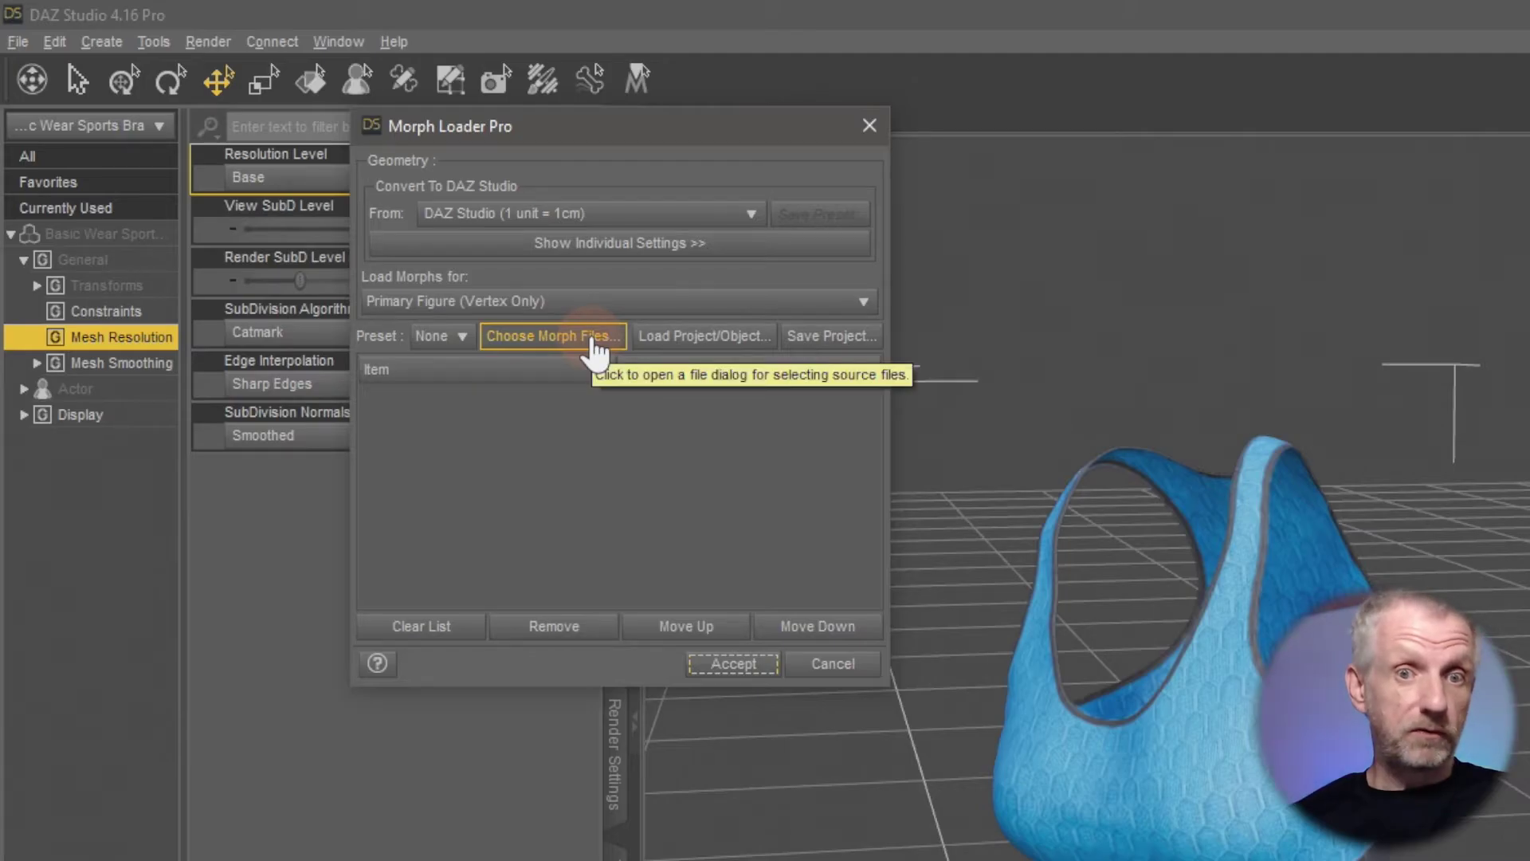
- Load Bra change.obj from the ZBrush Test folder as the morph file
click(591, 340)
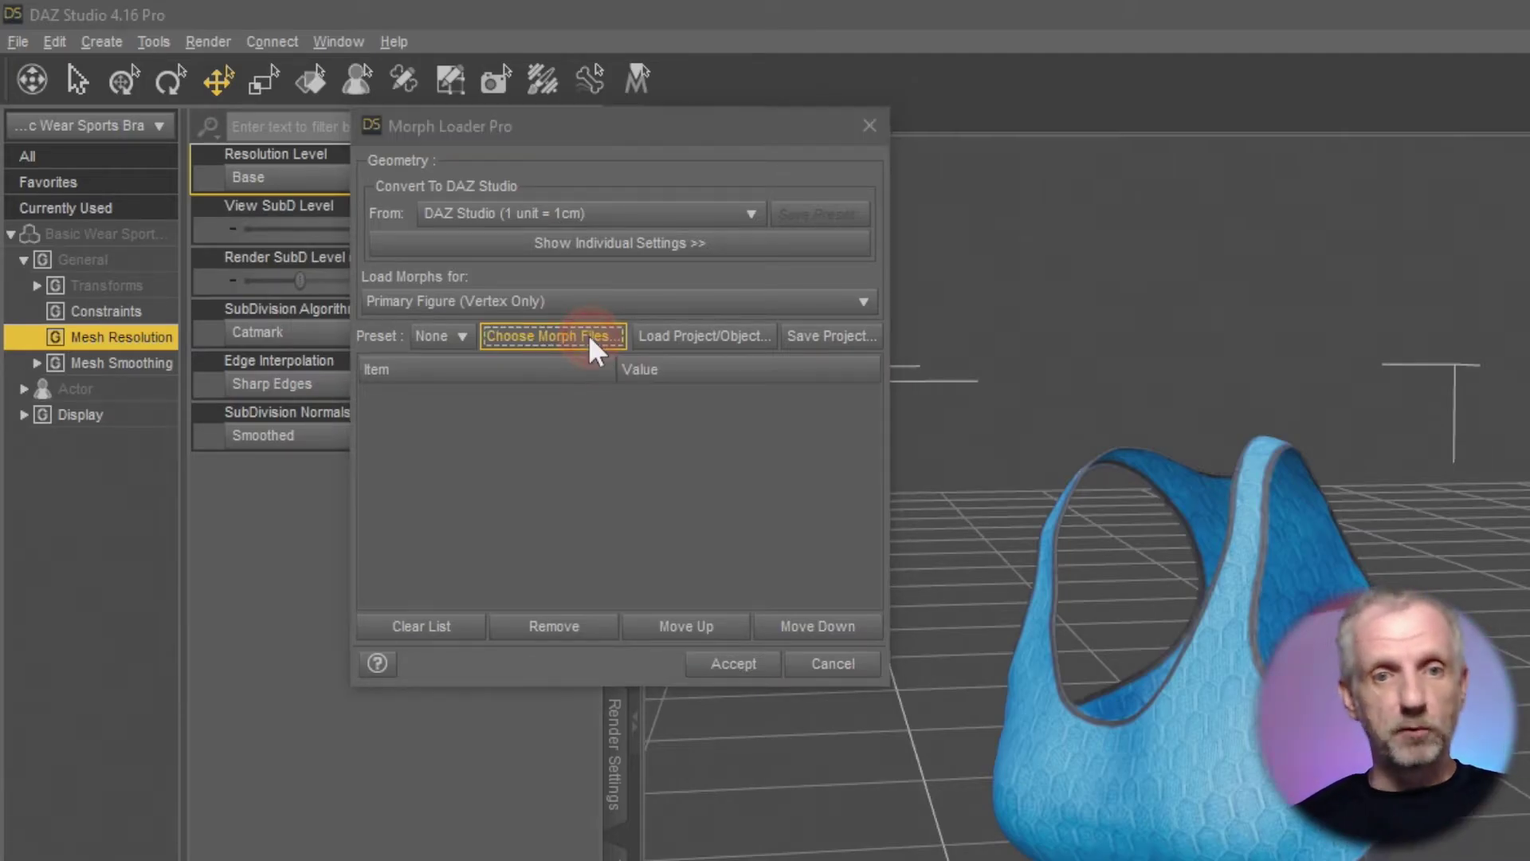
click(780, 357)
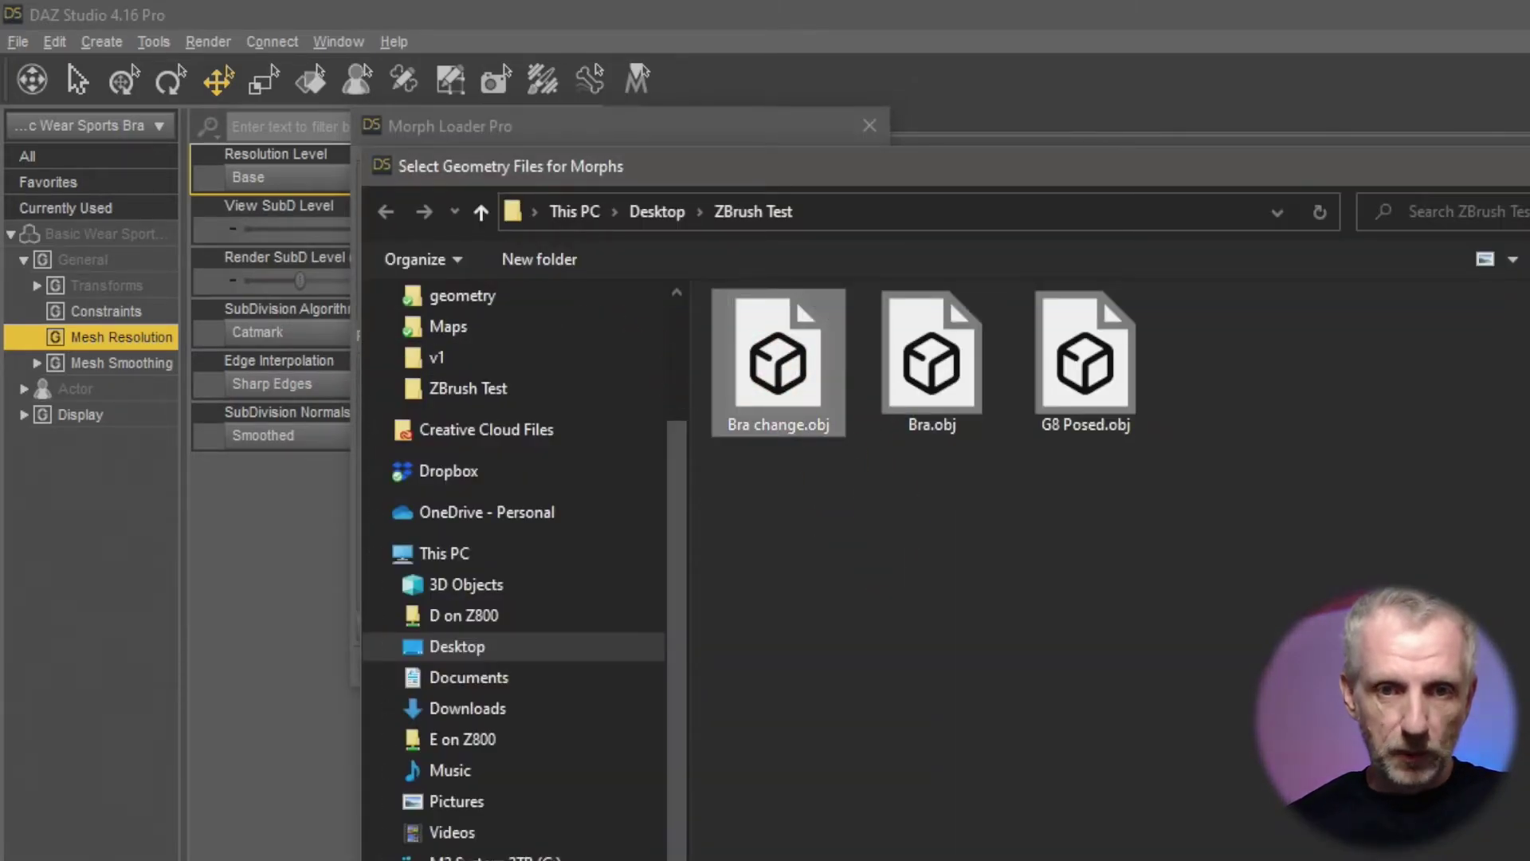
double_click(779, 357)
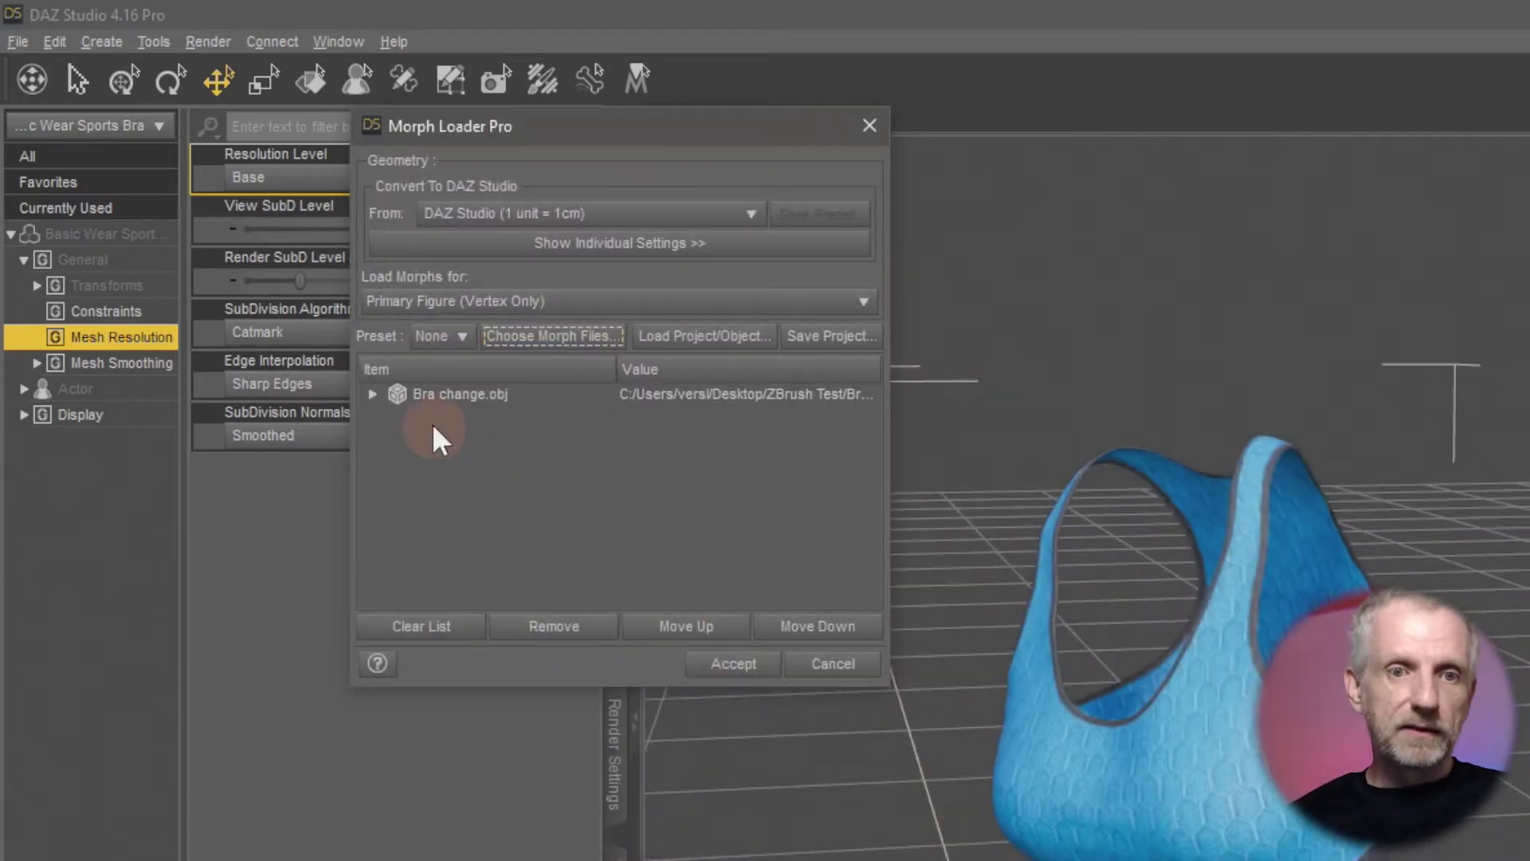
- Set Reverse Deformations to Yes for Bra change.obj and create the morph on the Basic Wear Sports Bra
click(372, 394)
click(528, 485)
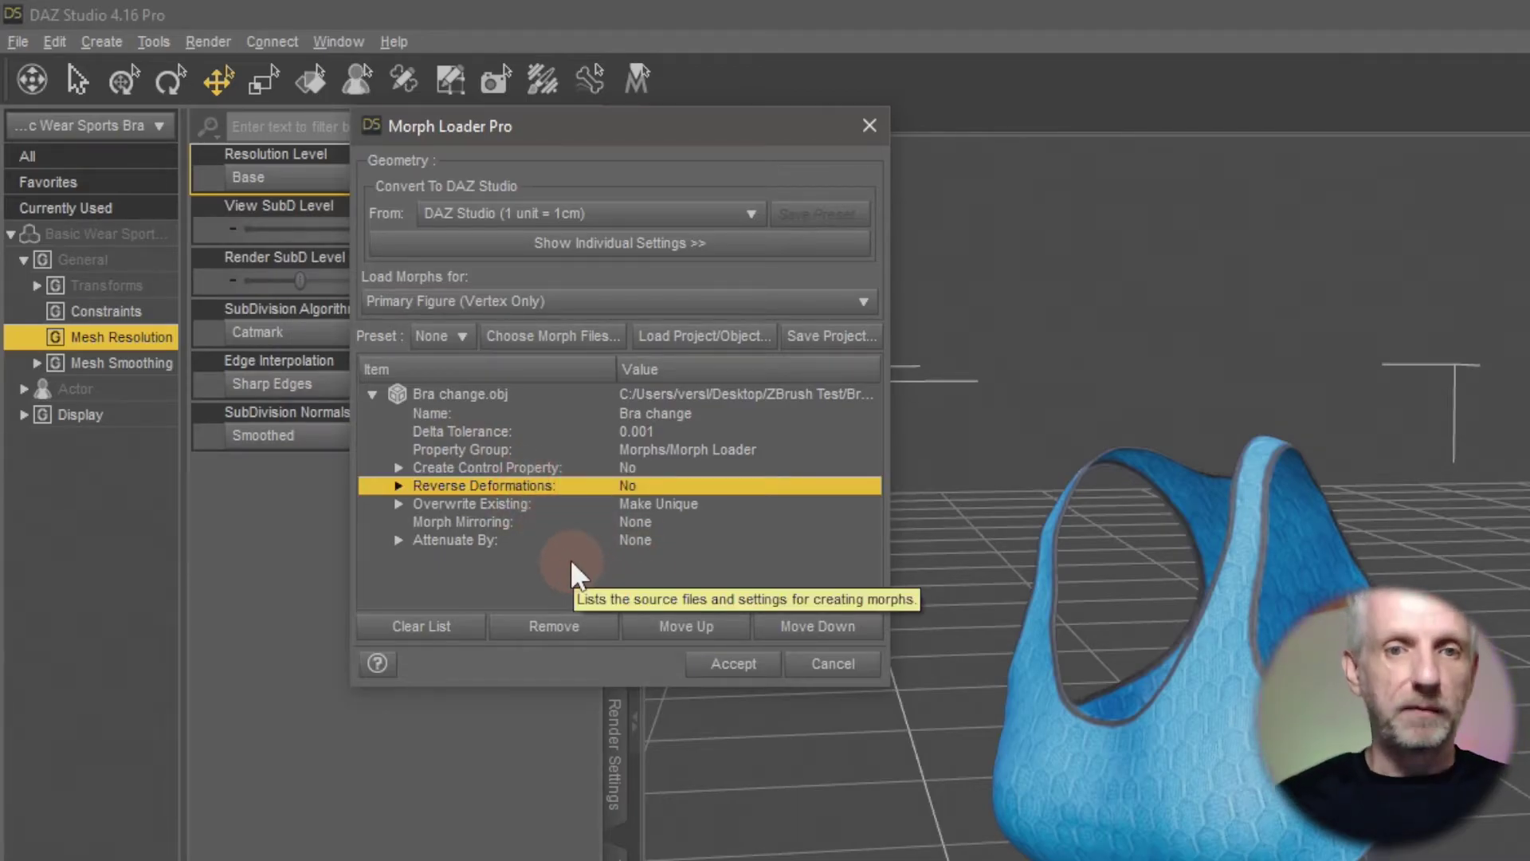
click(662, 484)
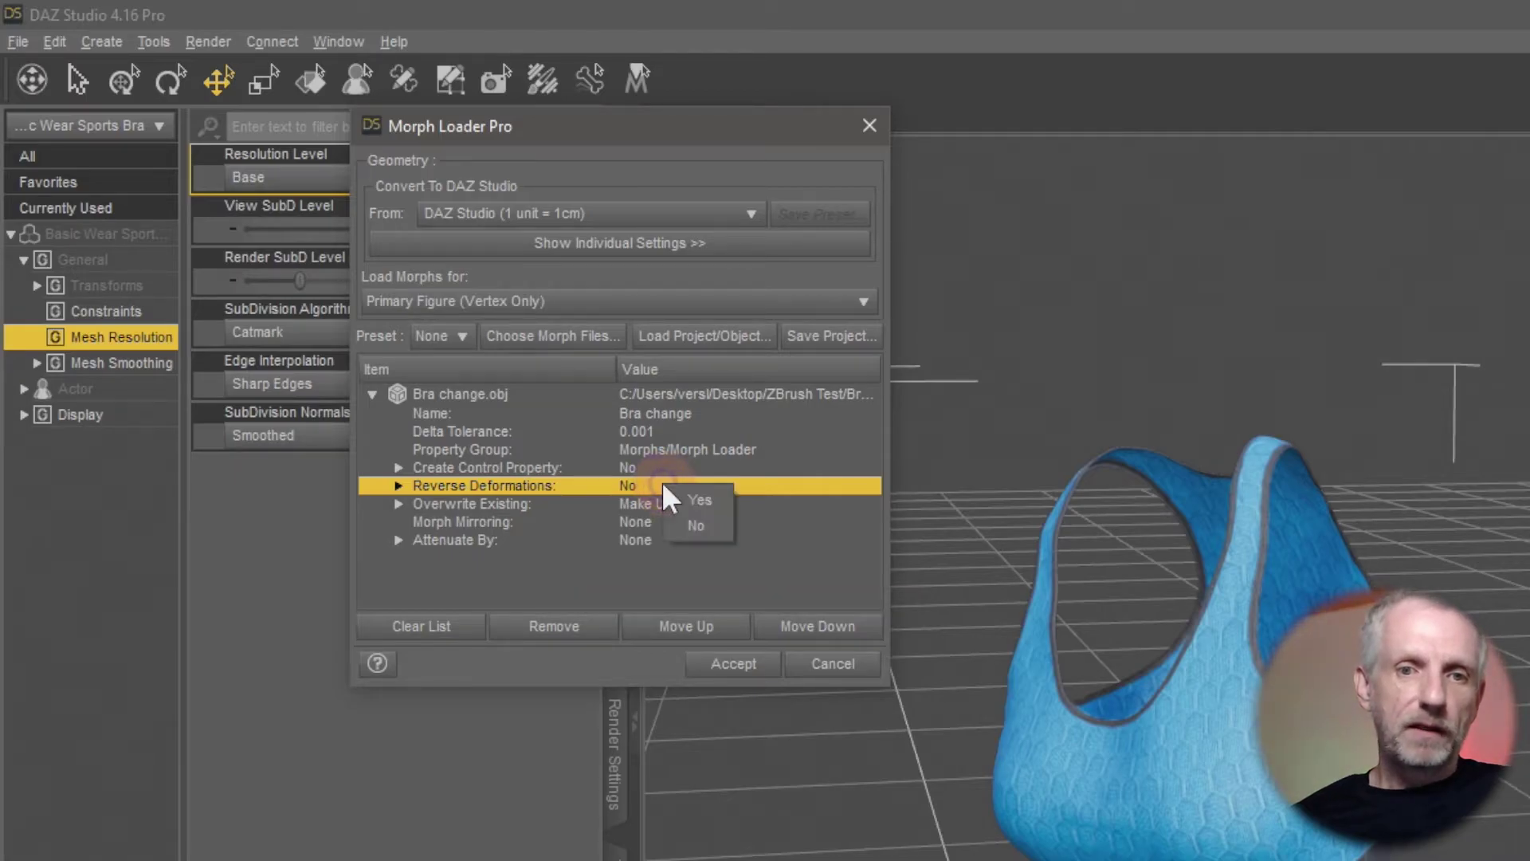
click(700, 502)
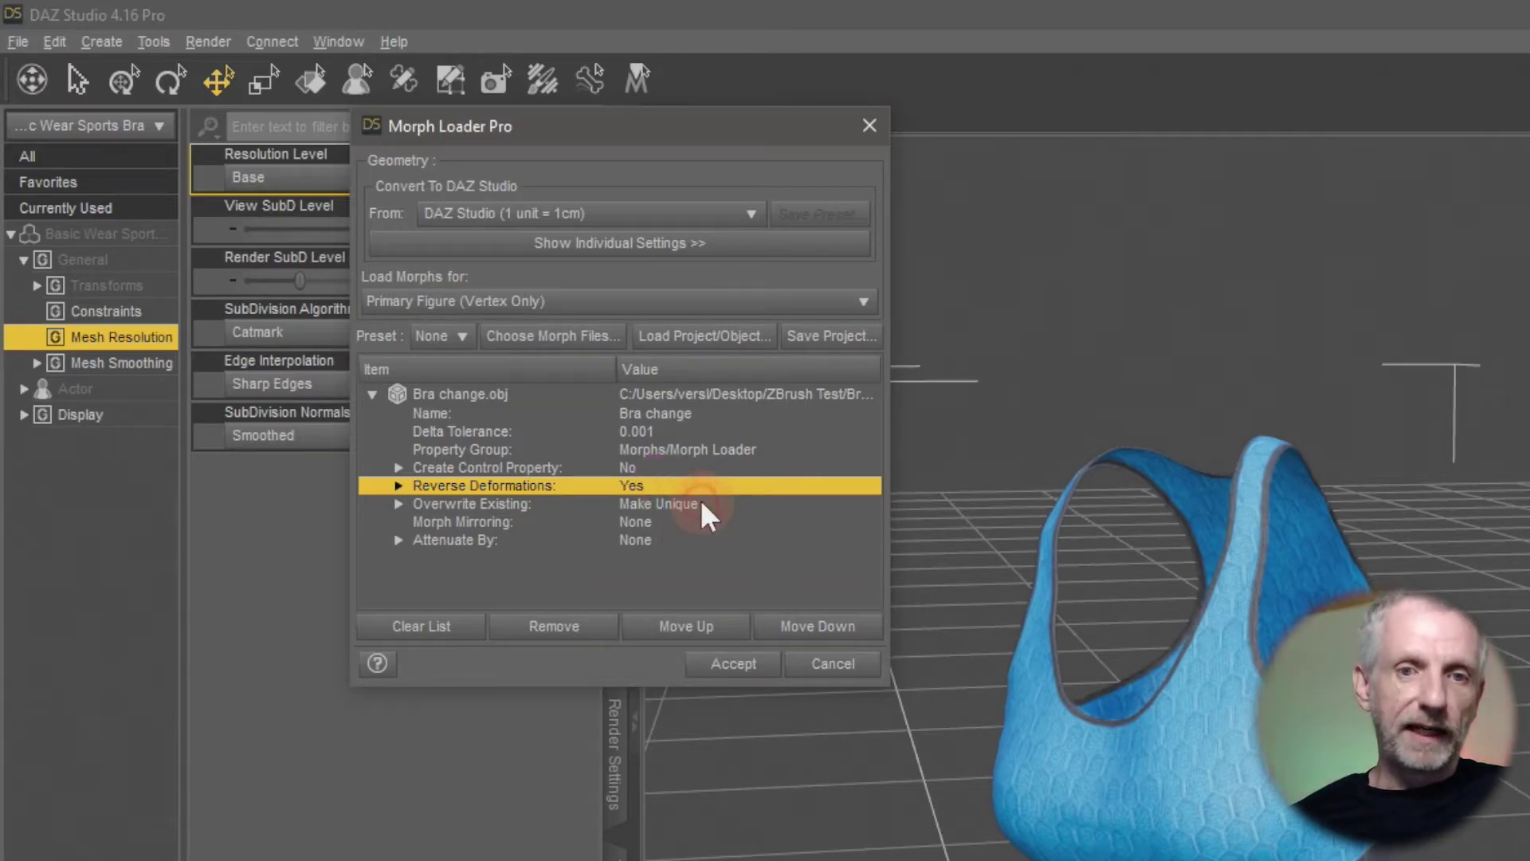
click(395, 486)
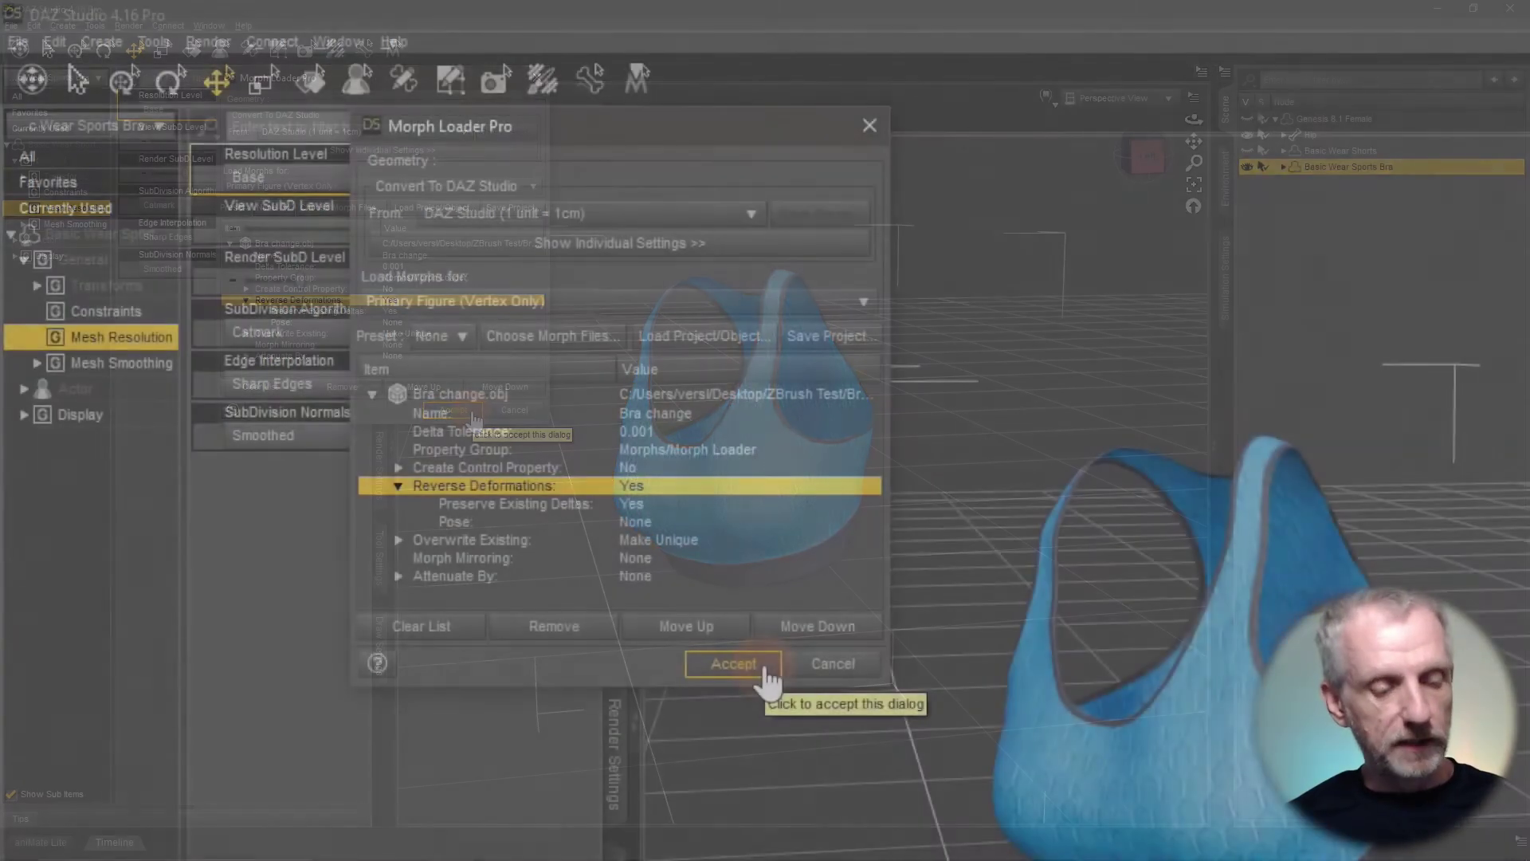
click(470, 413)
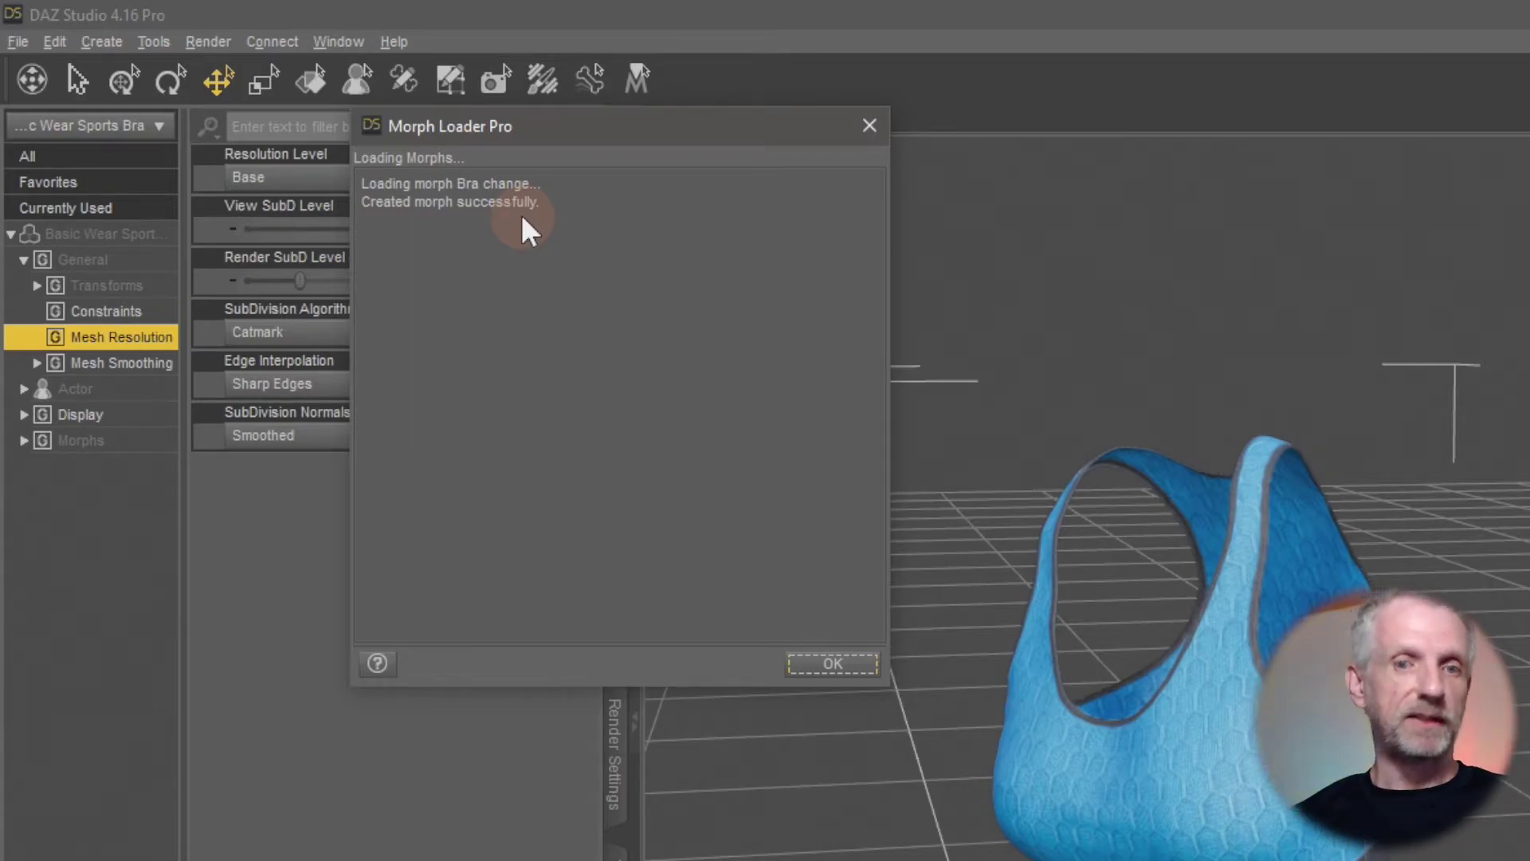
click(863, 668)
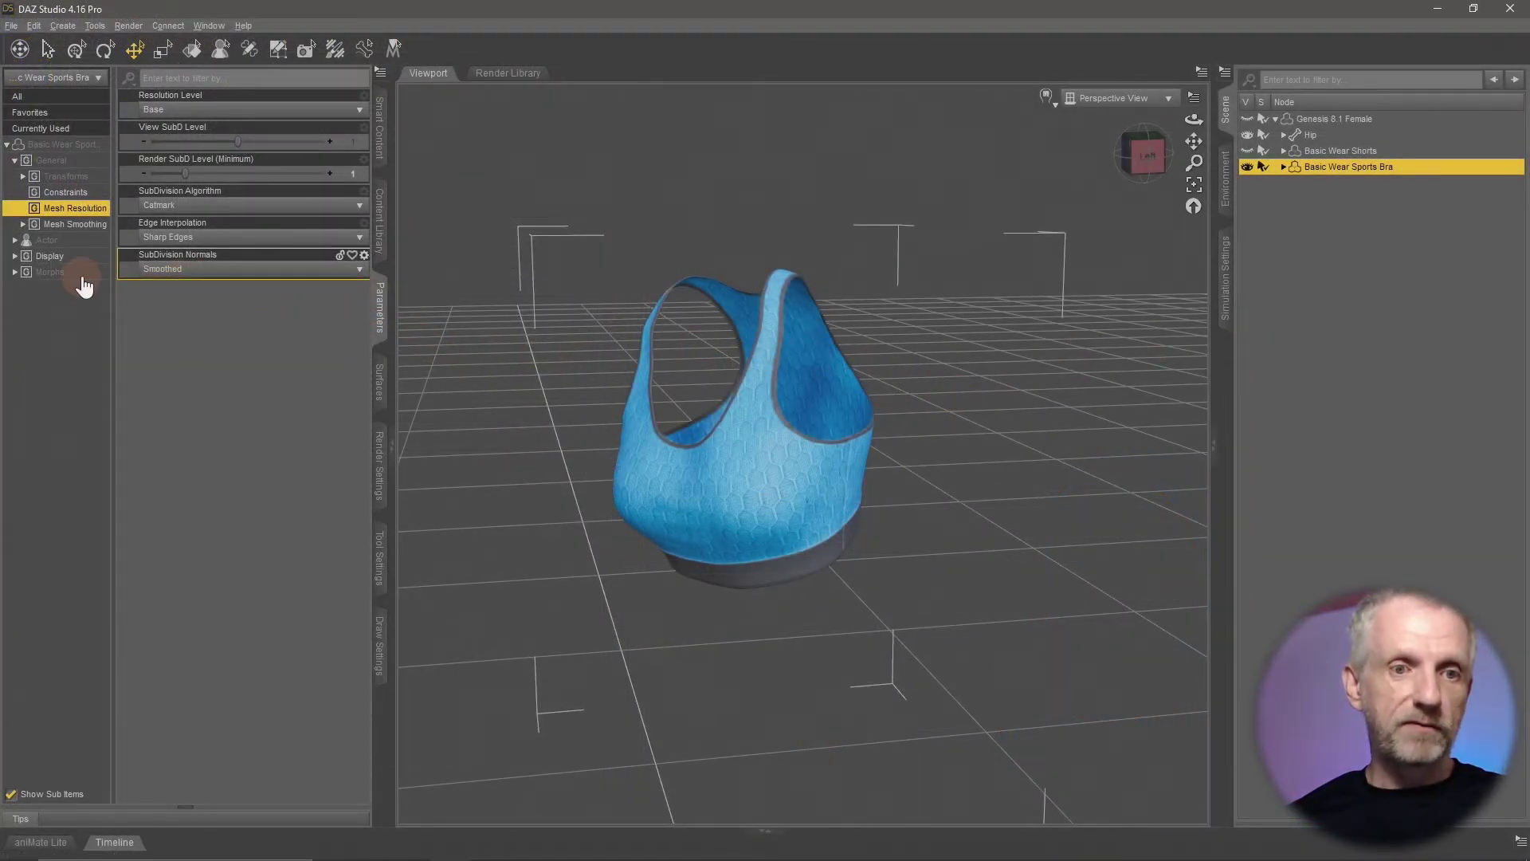
- Open the bra's Morphs group and dial the Bra change morph up to 100%
click(35, 275)
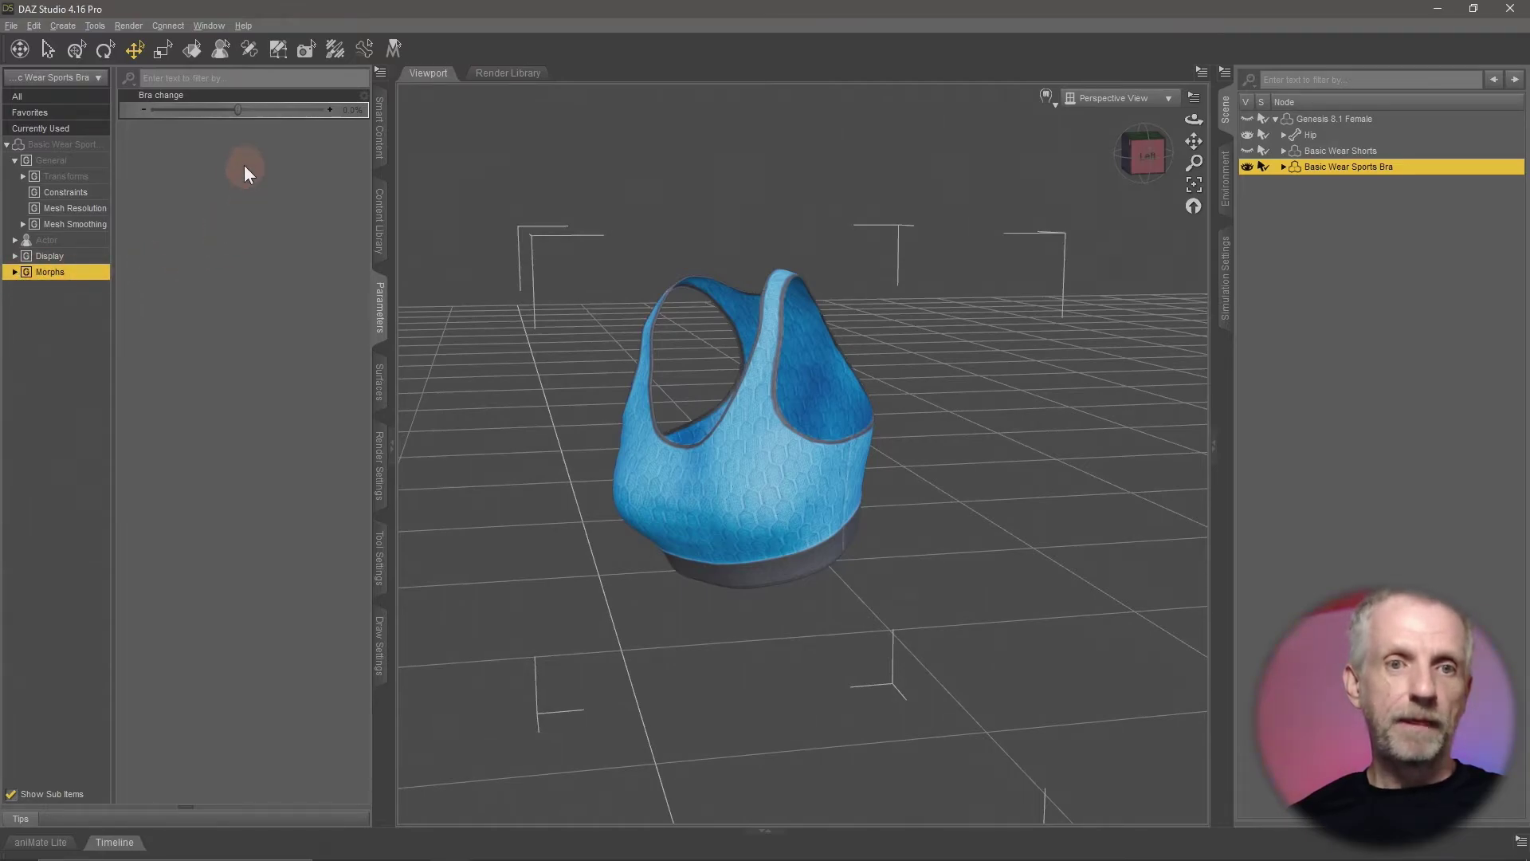
drag(236, 109, 529, 332)
drag(325, 111, 417, 102)
- Edit the Bra change morph's parameter settings so its minimum limit is 0
click(365, 97)
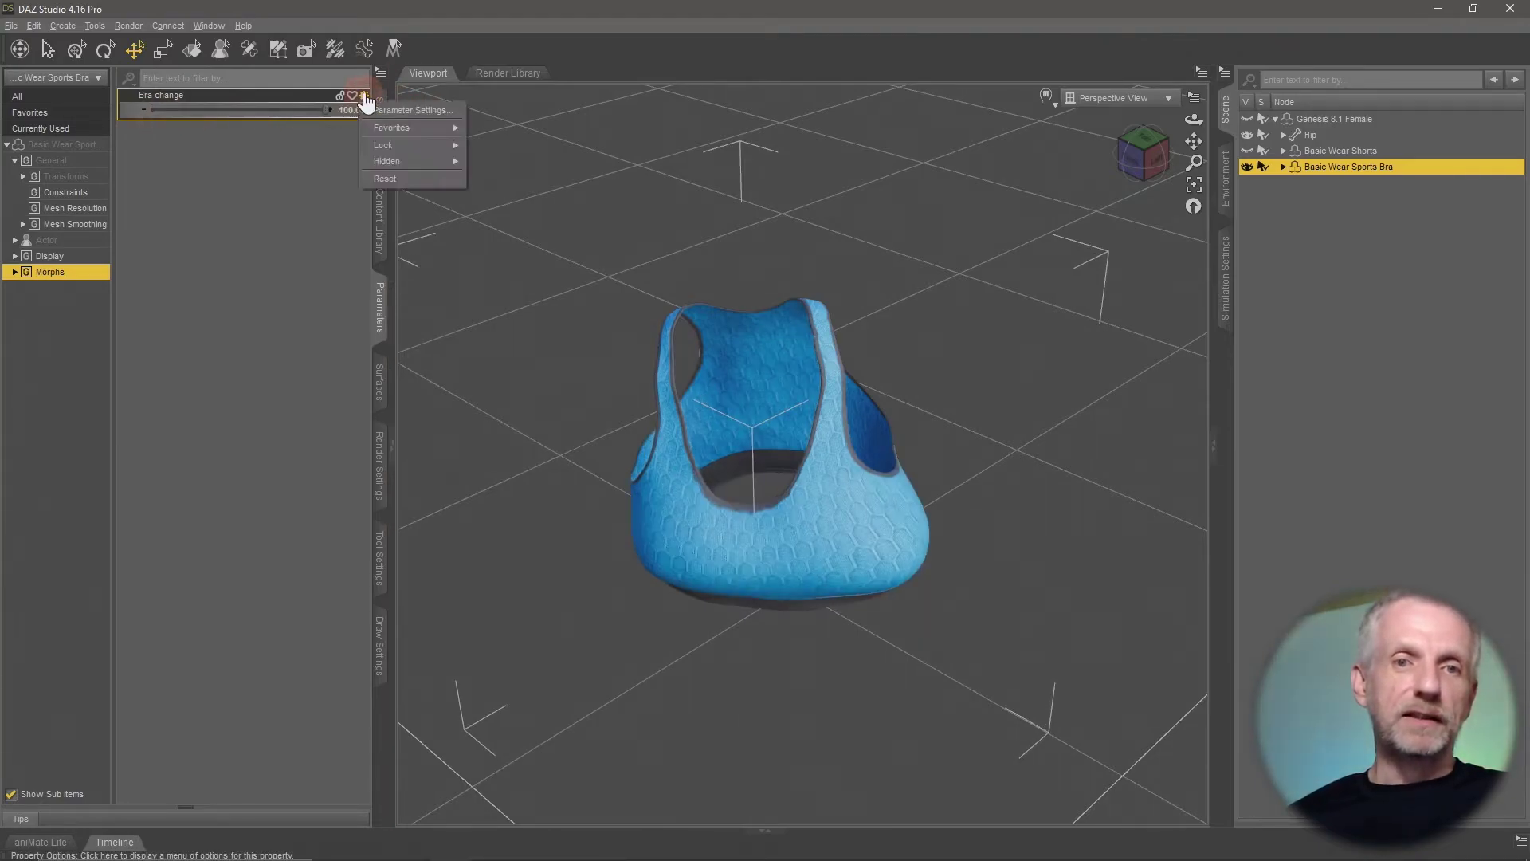
click(414, 107)
drag(746, 271, 349, 68)
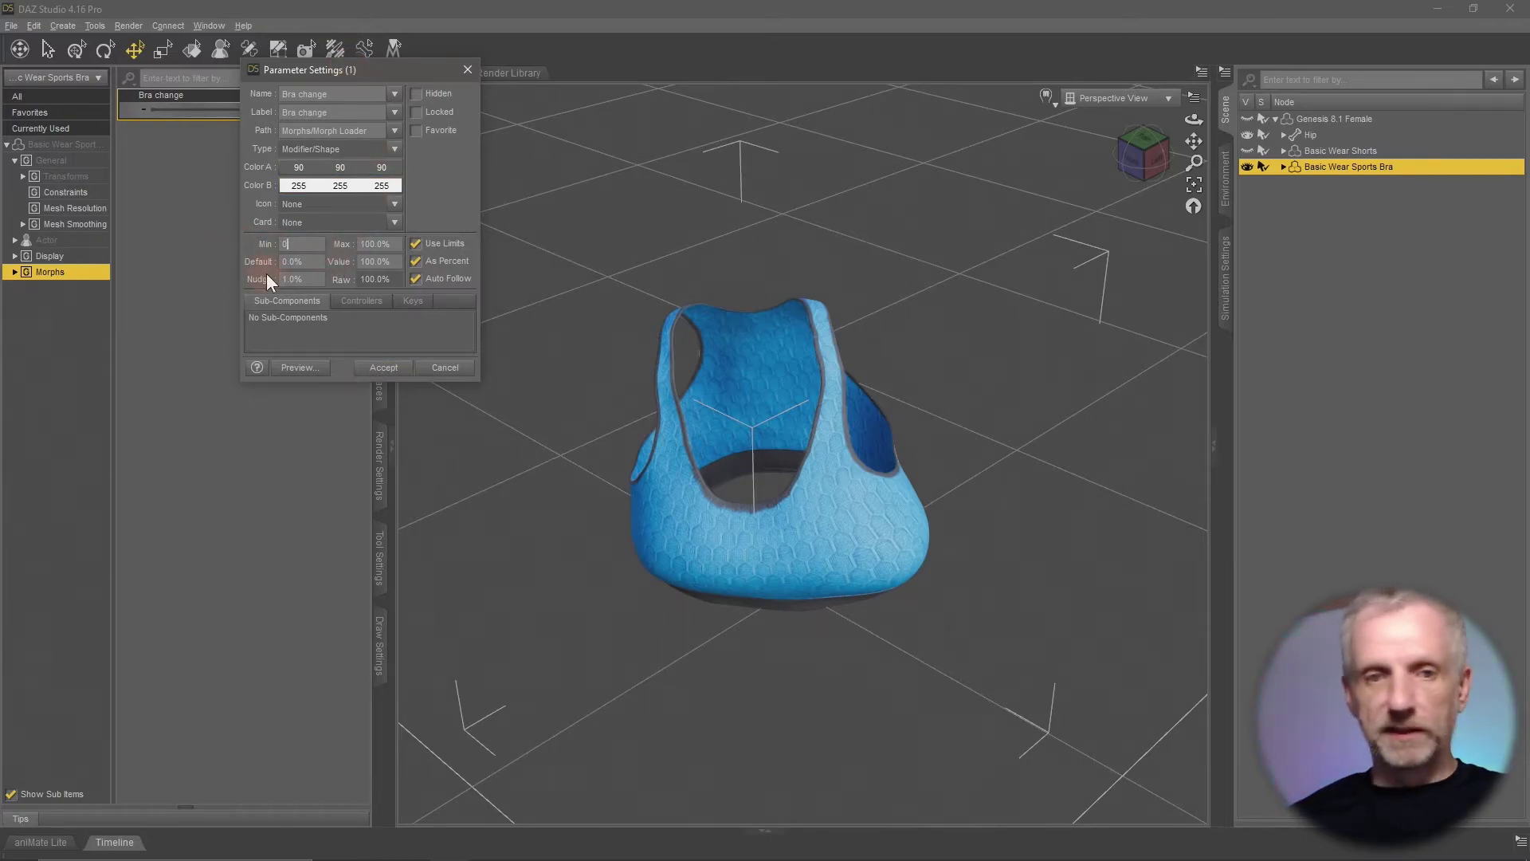
click(394, 368)
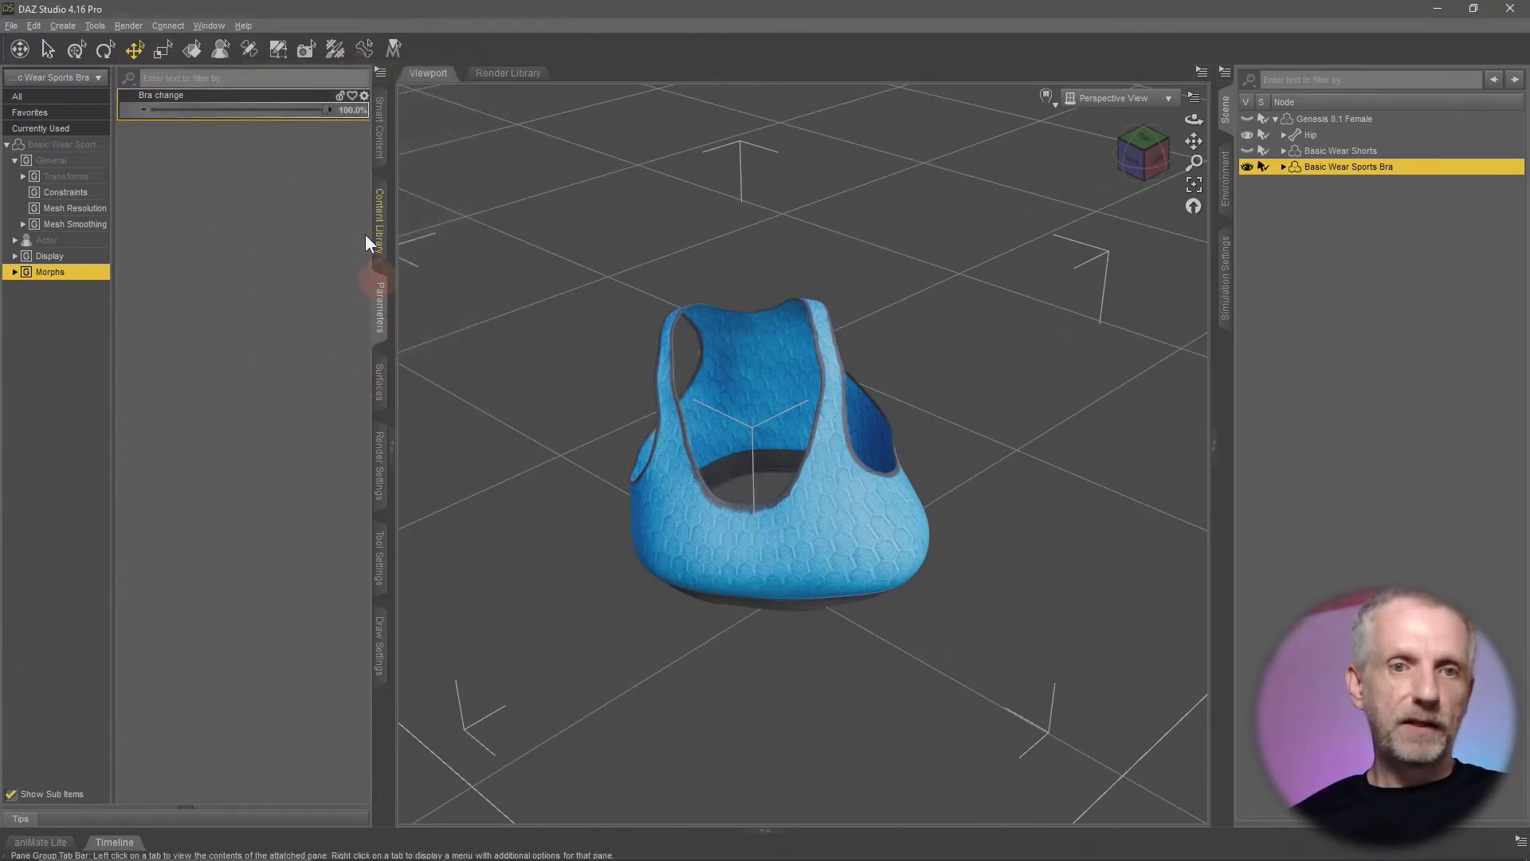
- Dial the Bra change morph back to 0% and check the bra's original shape
drag(324, 109, 136, 121)
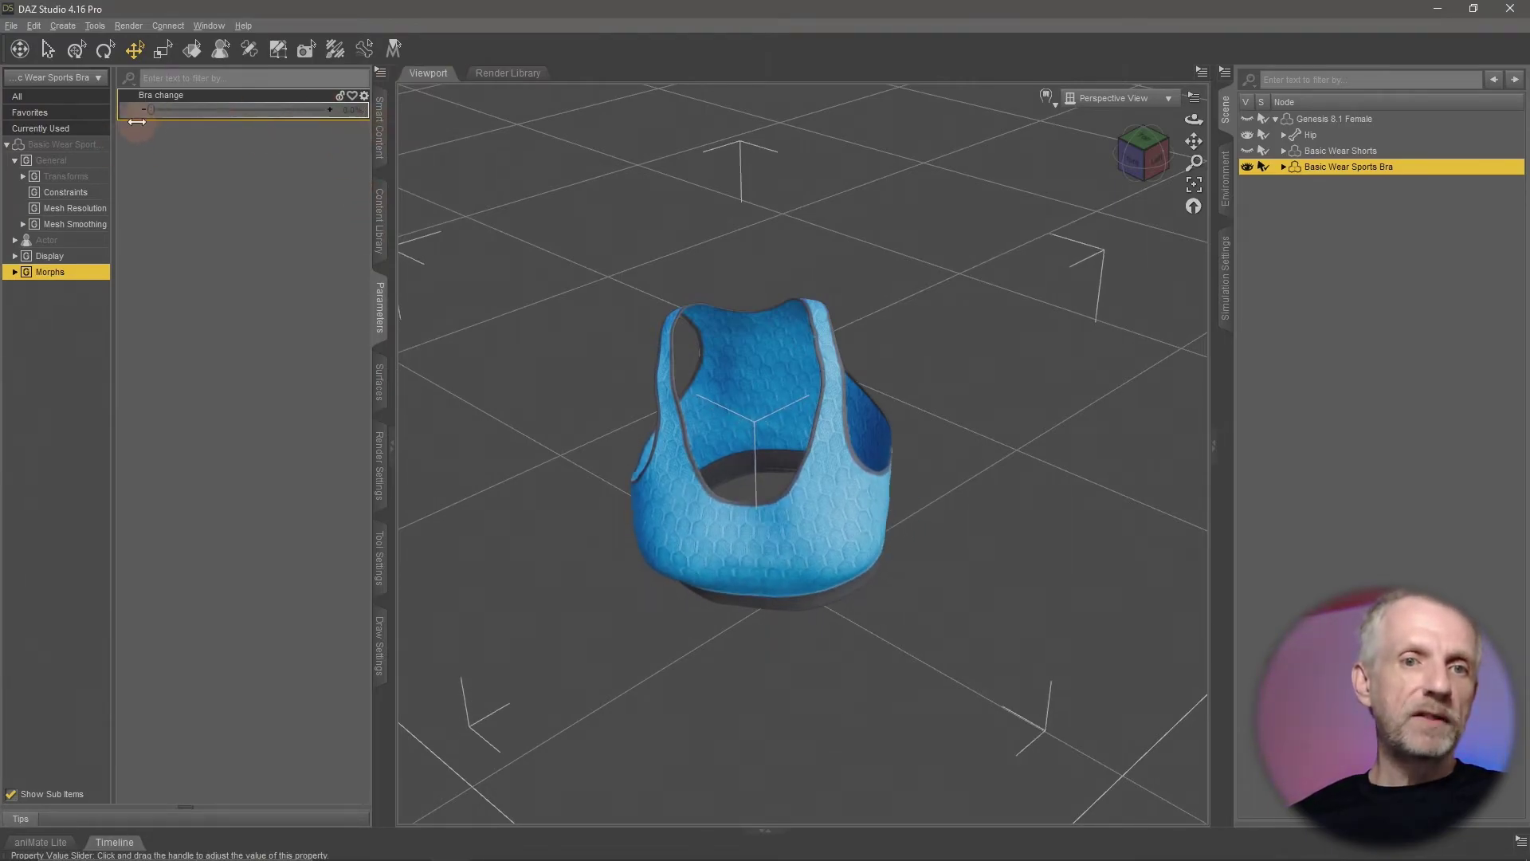
alt+drag(691, 459, 765, 466)
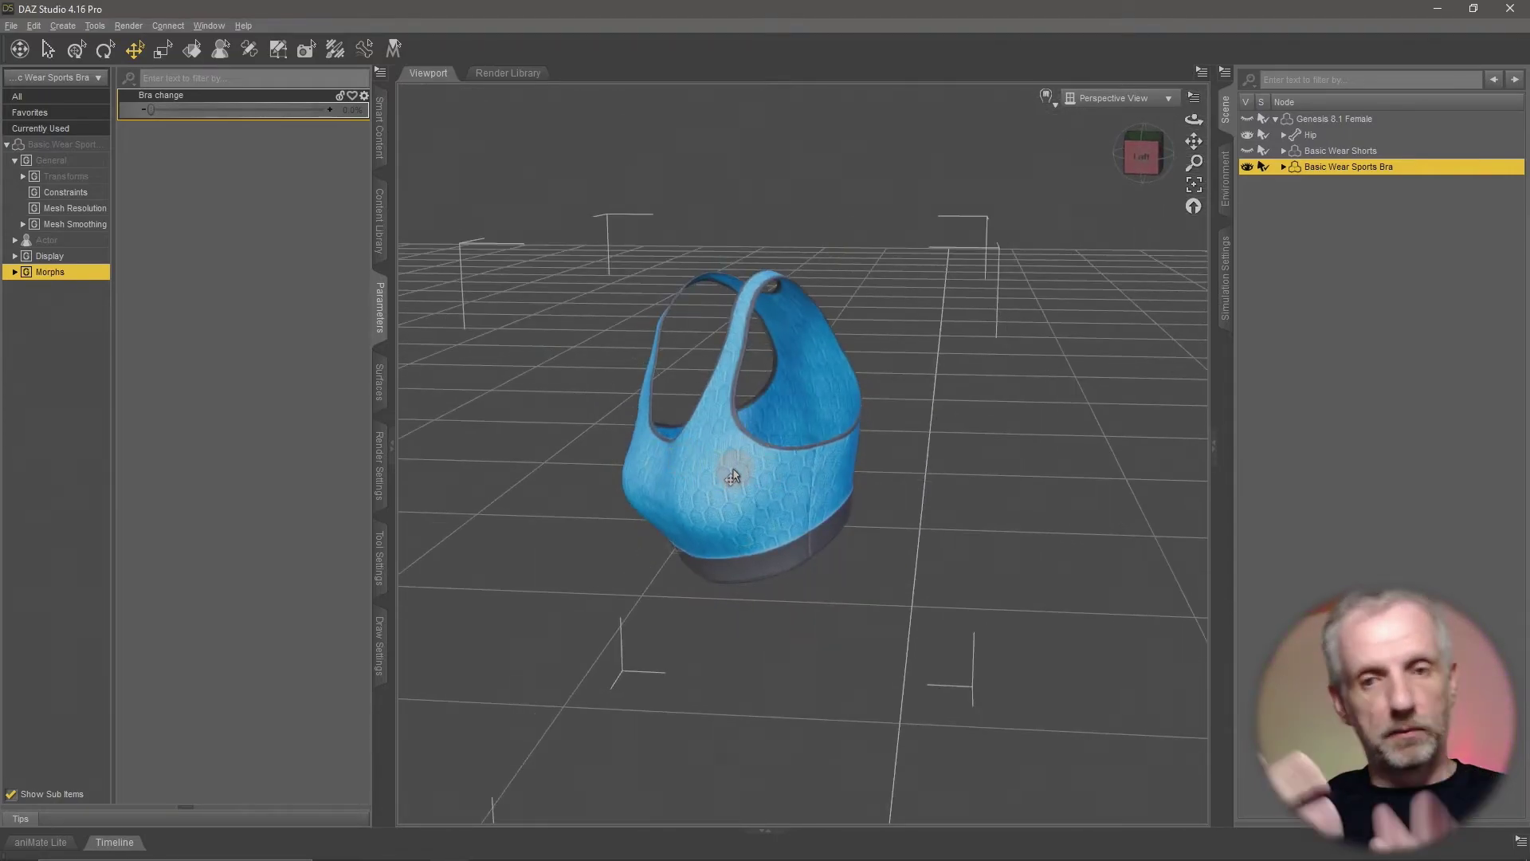
alt+drag(729, 486, 724, 487)
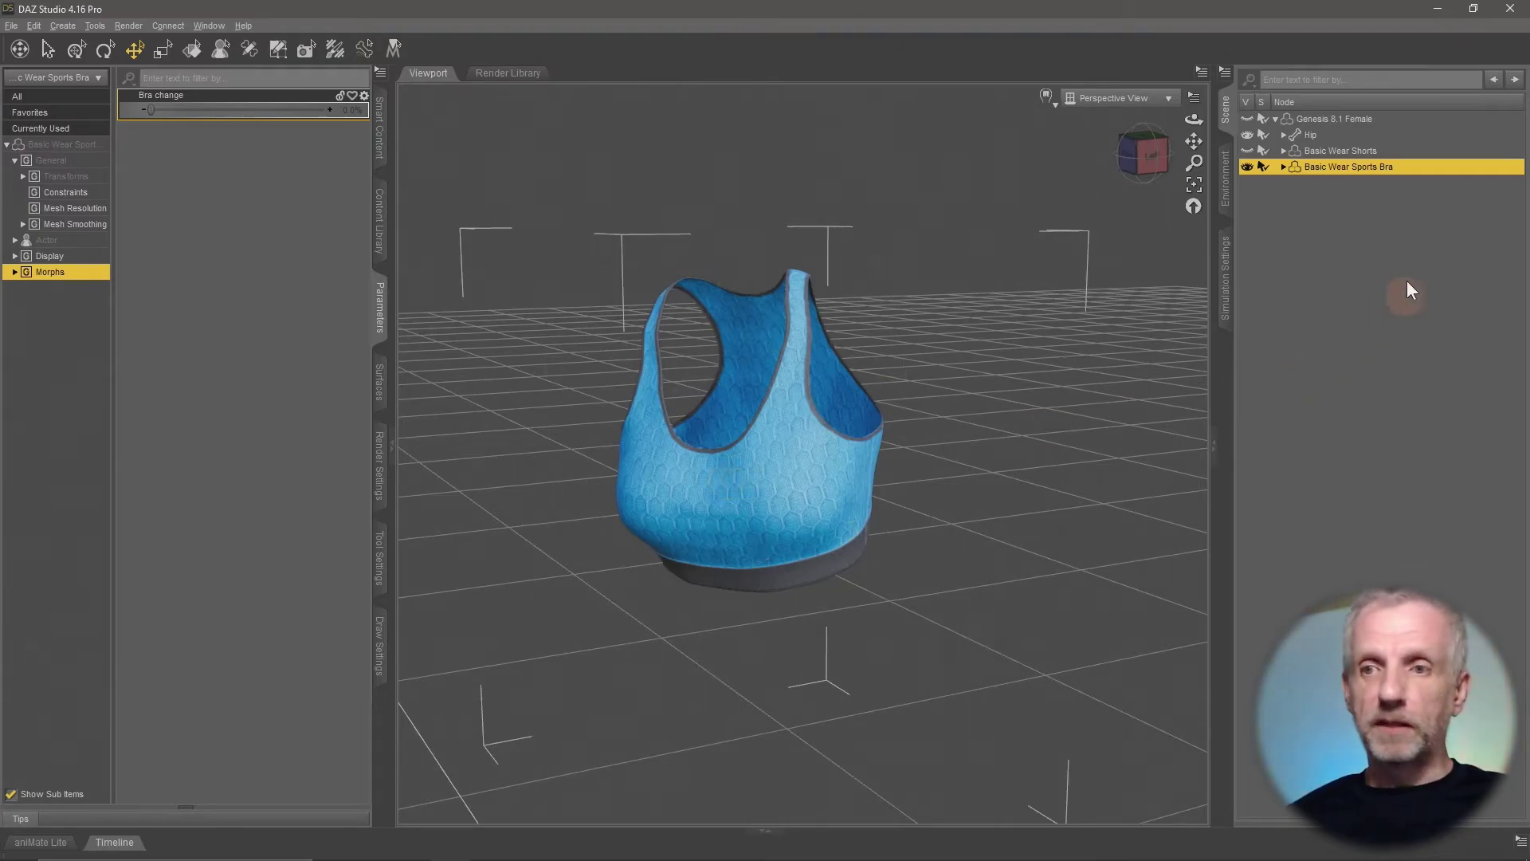
- Make the Genesis 8.1 Female figure and the Basic Wear Shorts visible again in the scene
click(1247, 119)
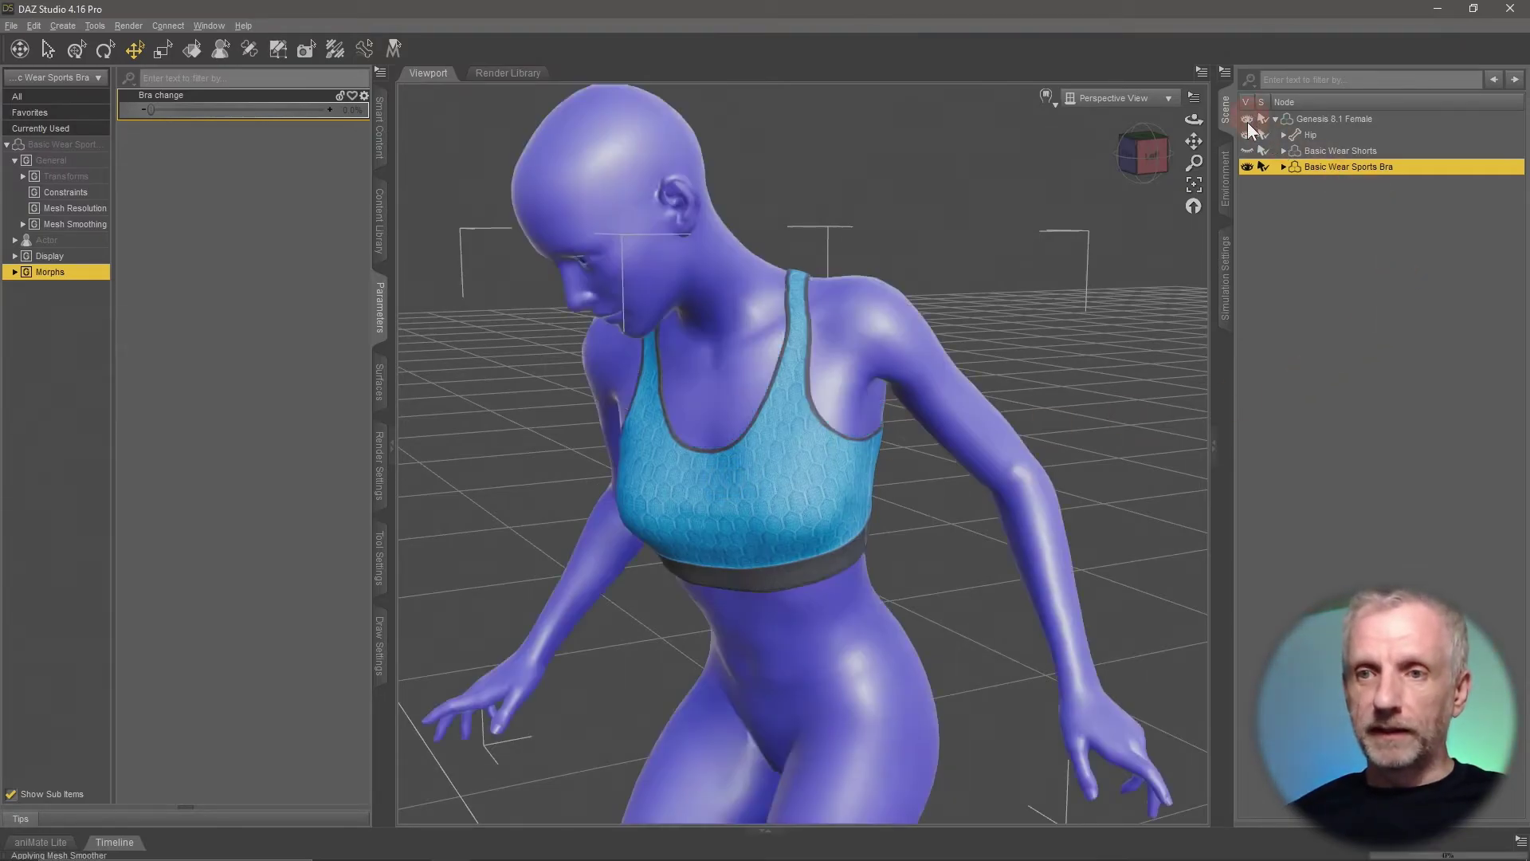
scroll(1072, 436, down, 5)
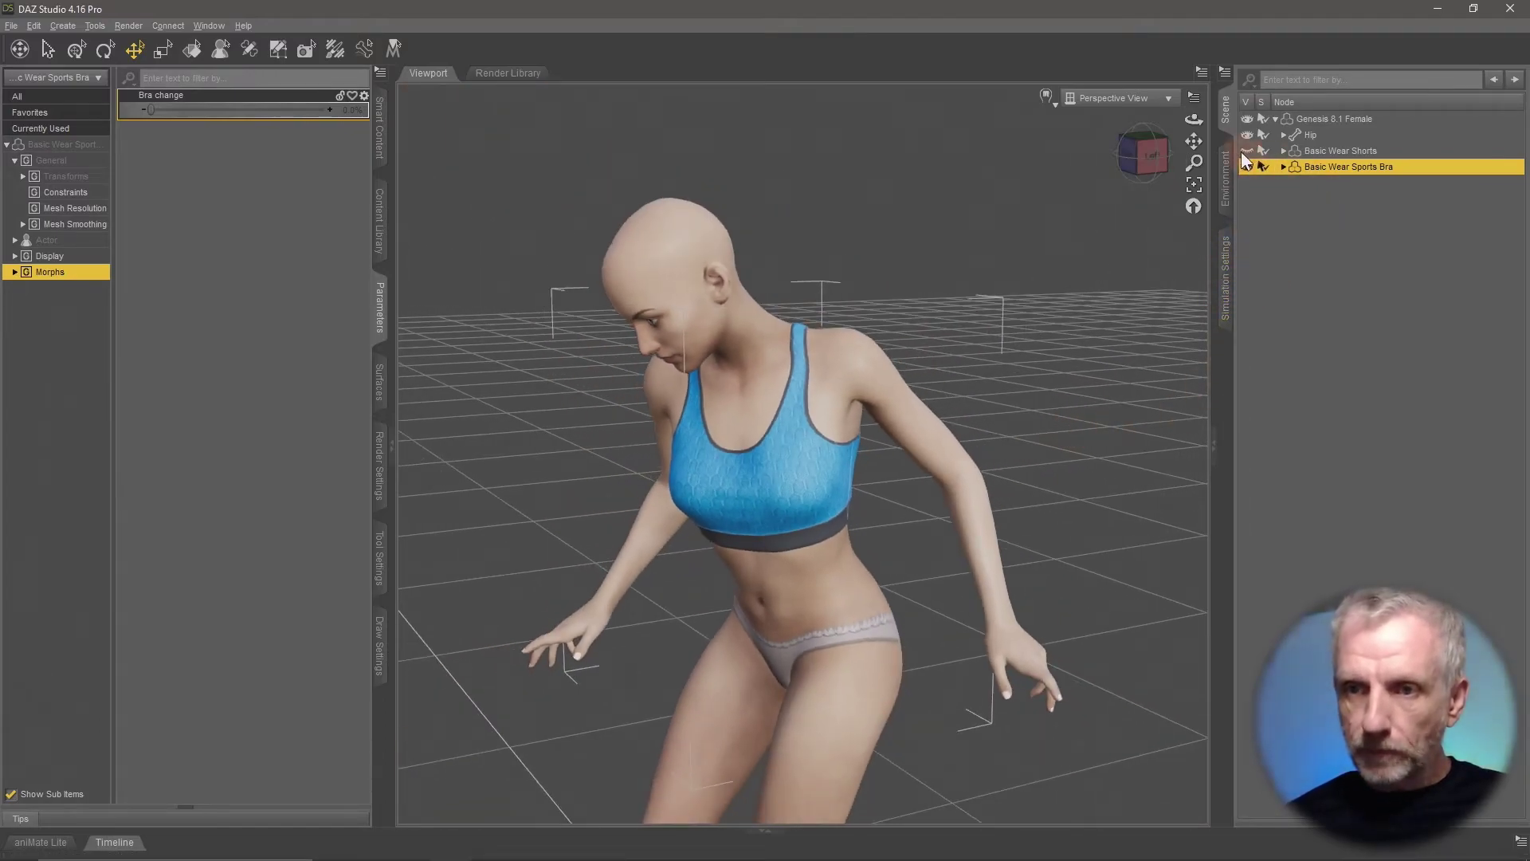
click(1247, 151)
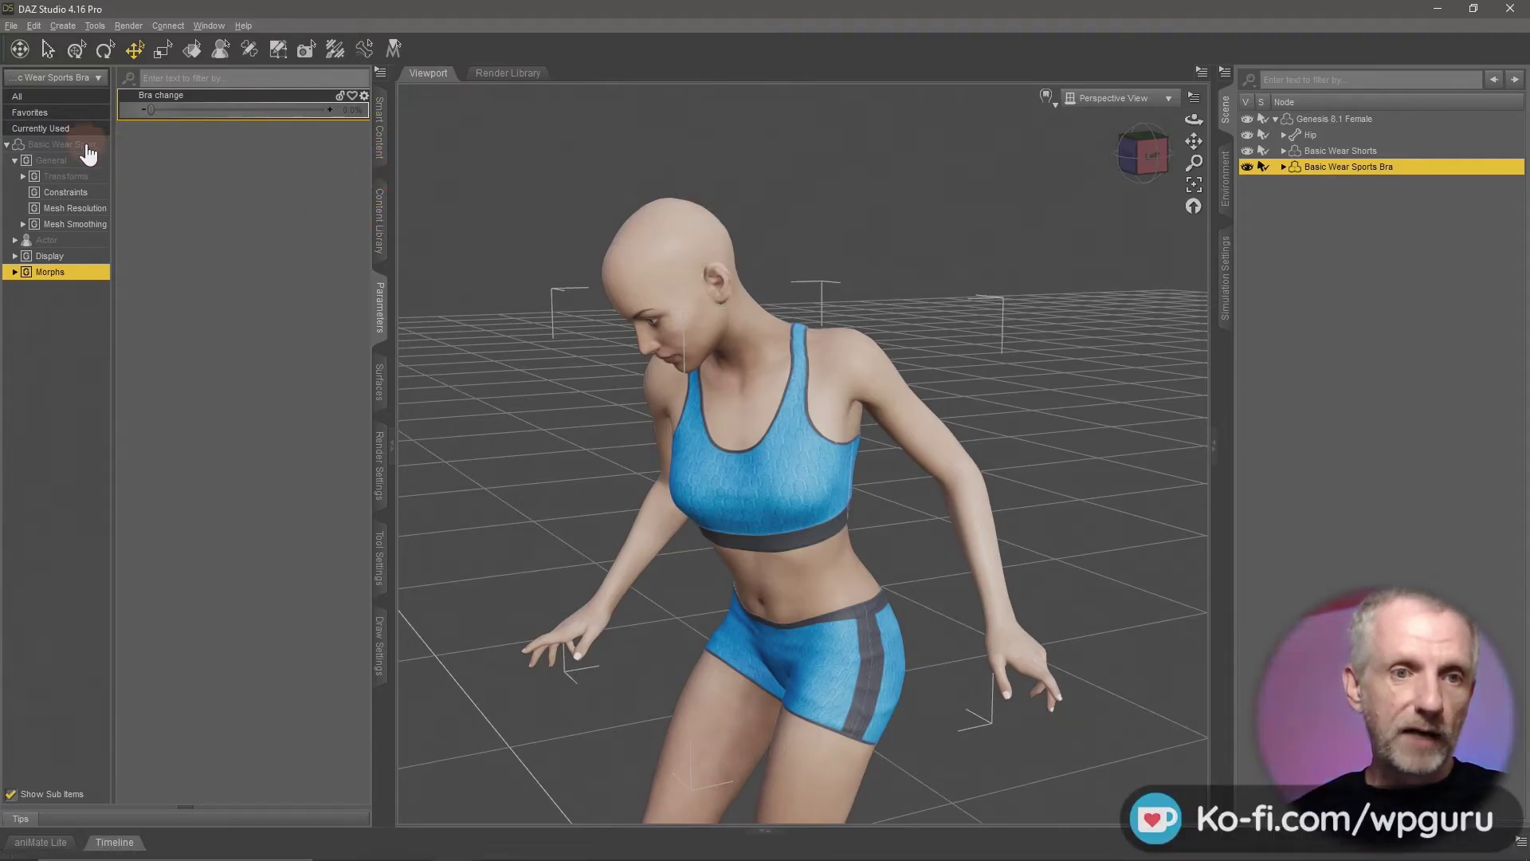
- Set the sports bra's mesh resolution level to High Resolution
click(77, 226)
click(84, 210)
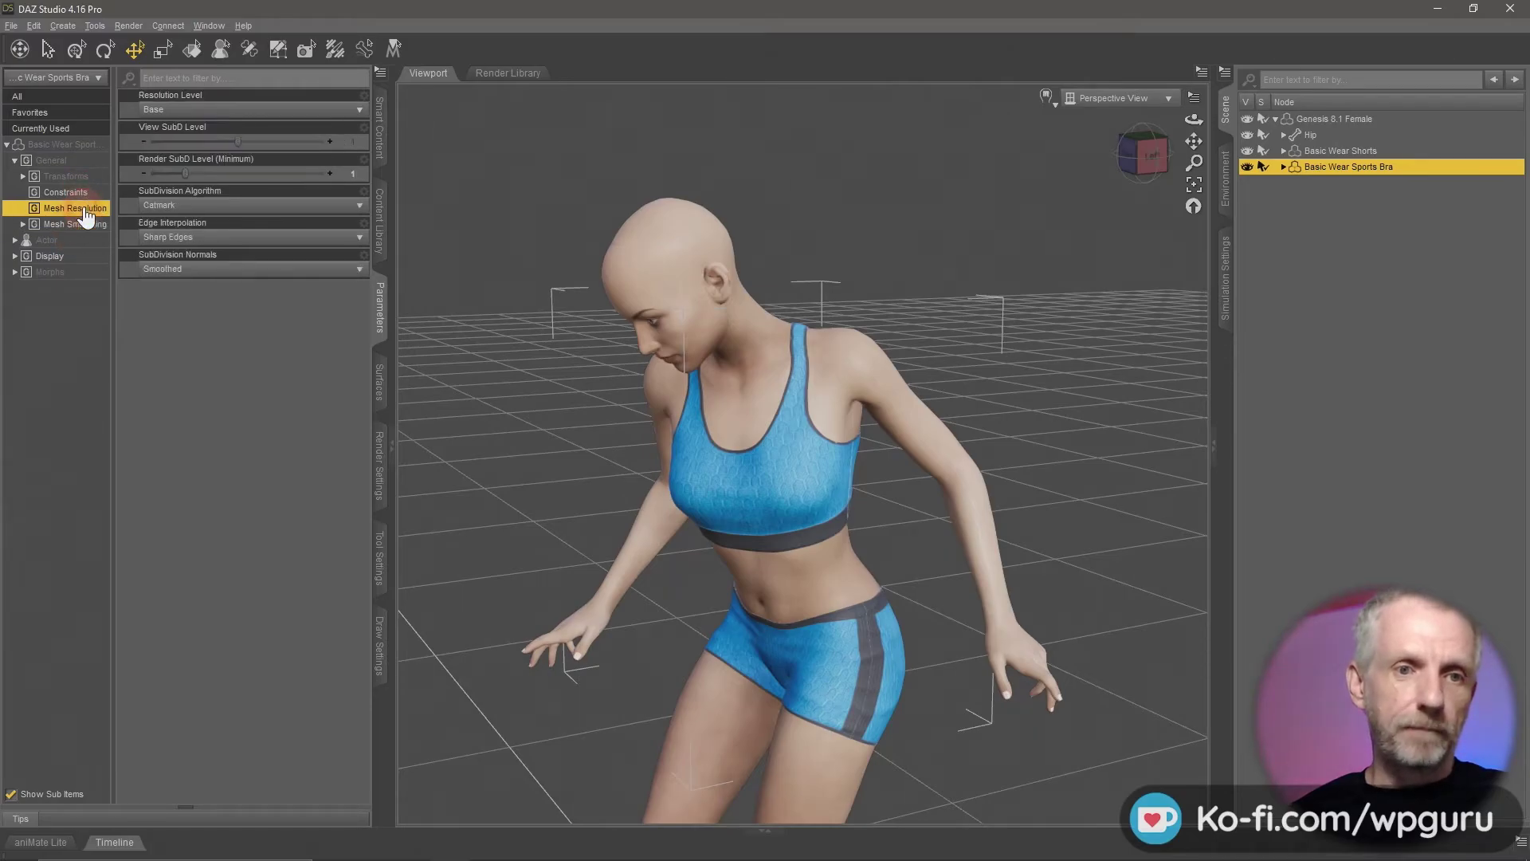
click(231, 110)
click(198, 143)
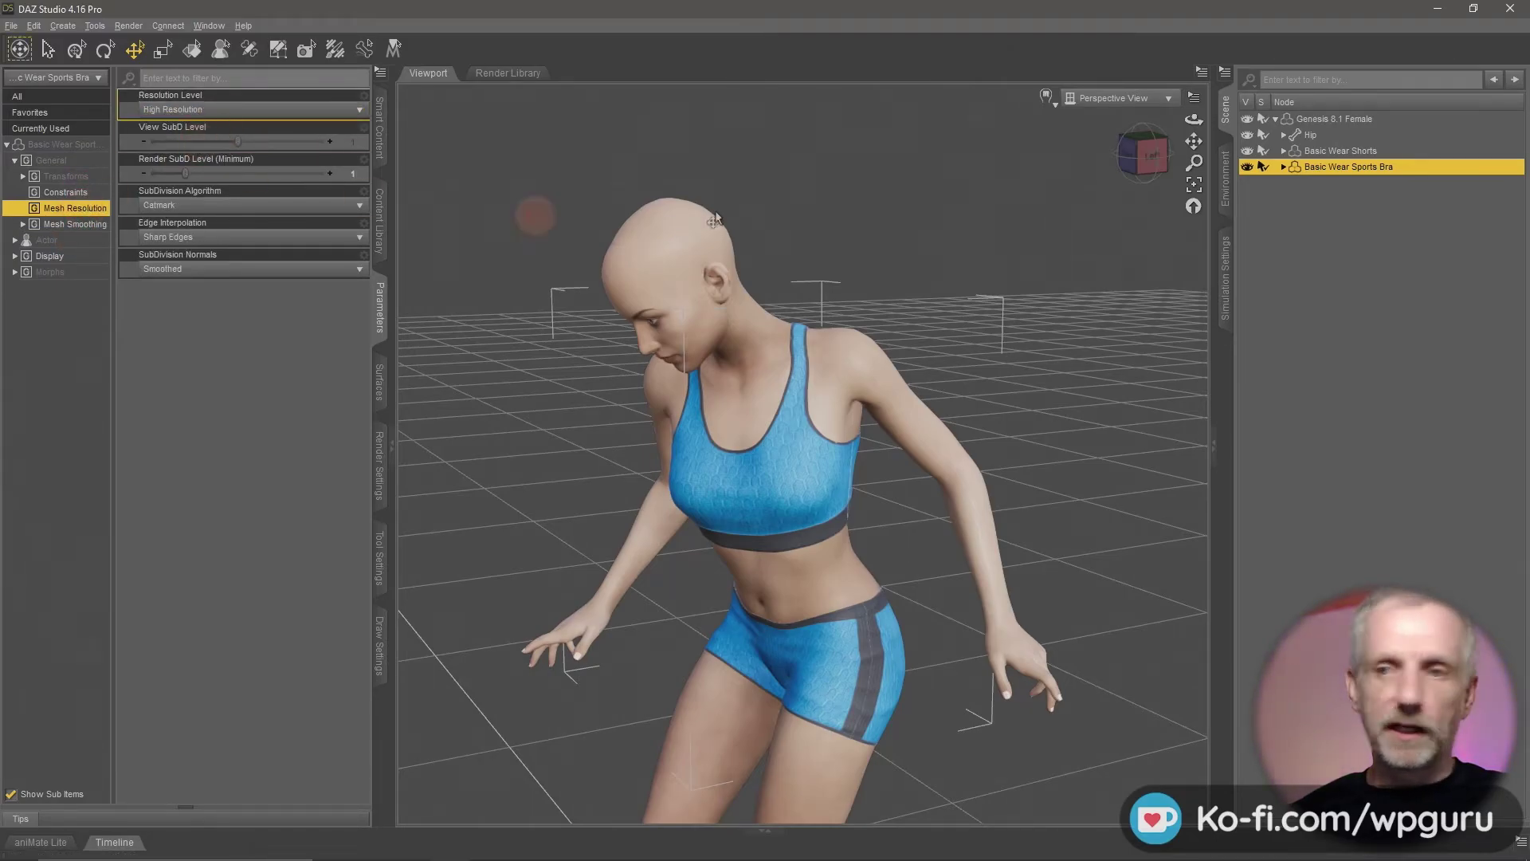
- Select the Genesis 8.1 Female figure, and switch to ZBrush to start a new, empty document
click(1336, 121)
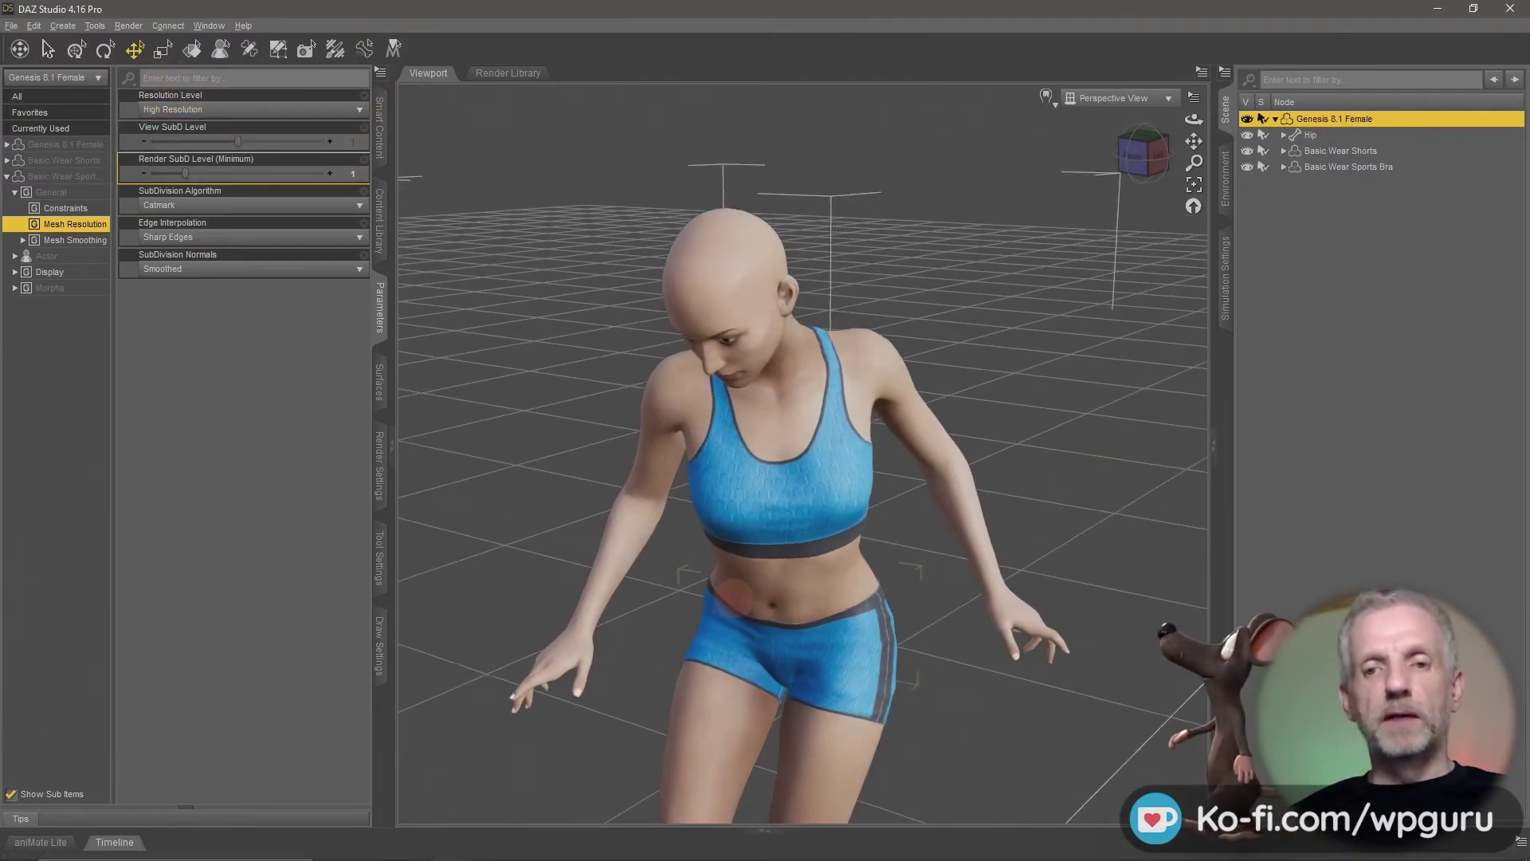
key(alt+Tab)
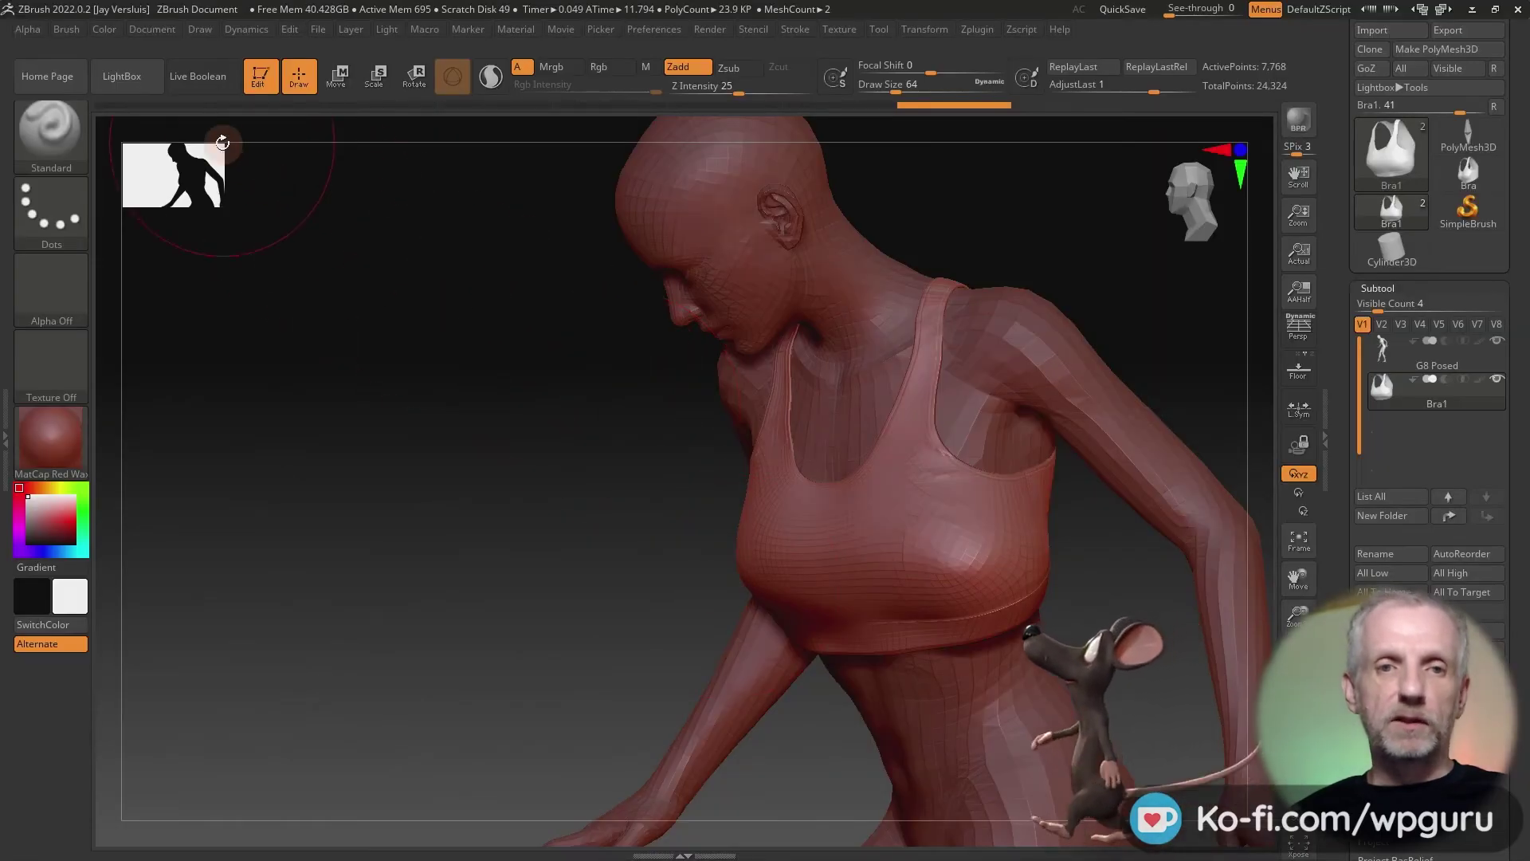
click(154, 30)
click(199, 233)
click(810, 501)
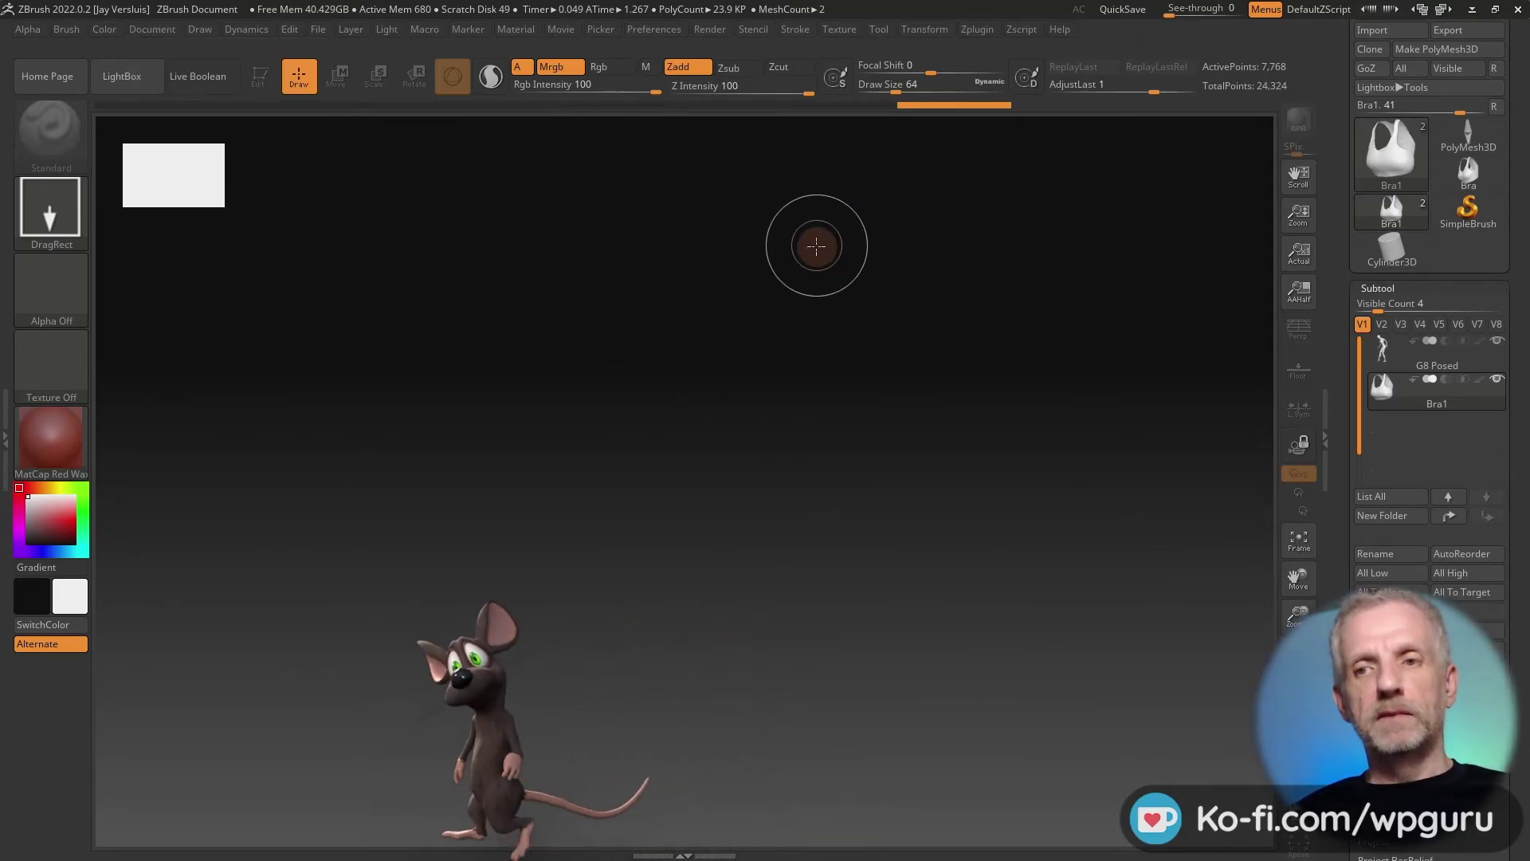
- Switch back to DAZ Studio and open the GoZ export options for sending the figure to ZBrush
key(alt+Tab)
alt+drag(938, 475, 922, 524)
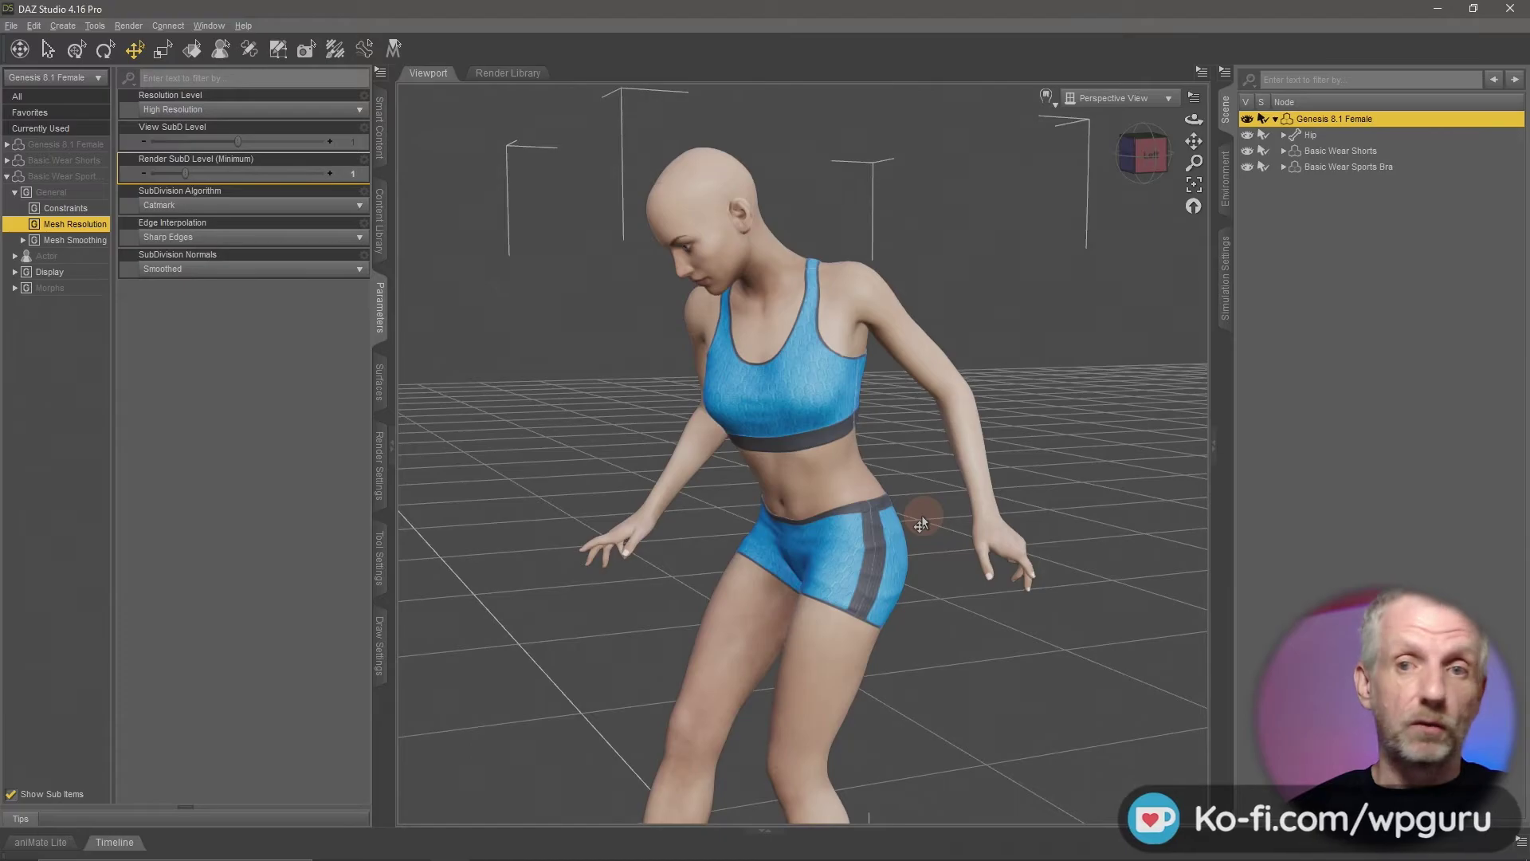
alt+drag(655, 341, 649, 335)
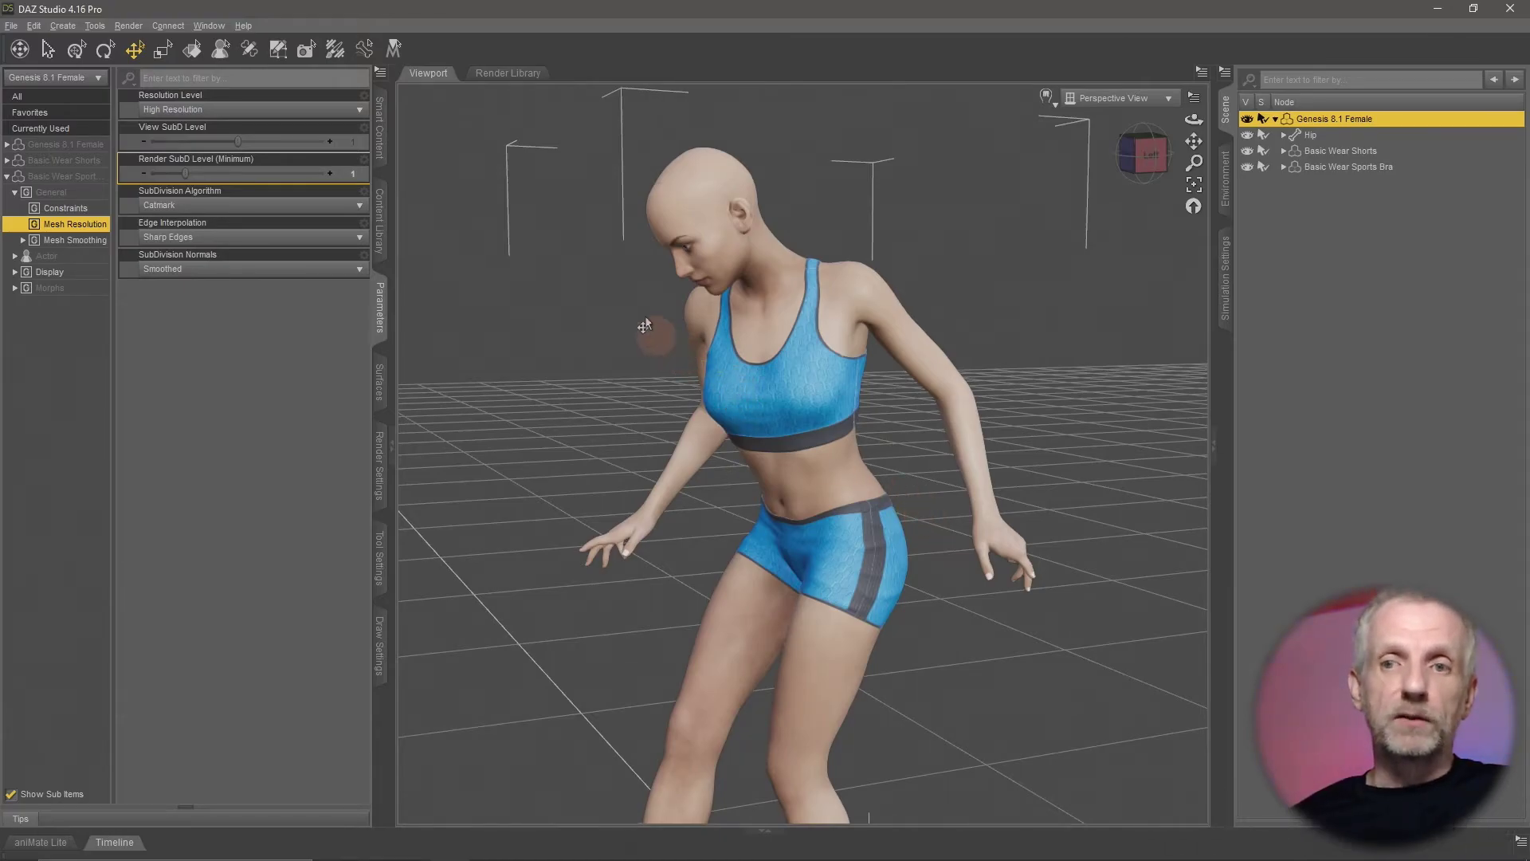
click(151, 143)
click(559, 175)
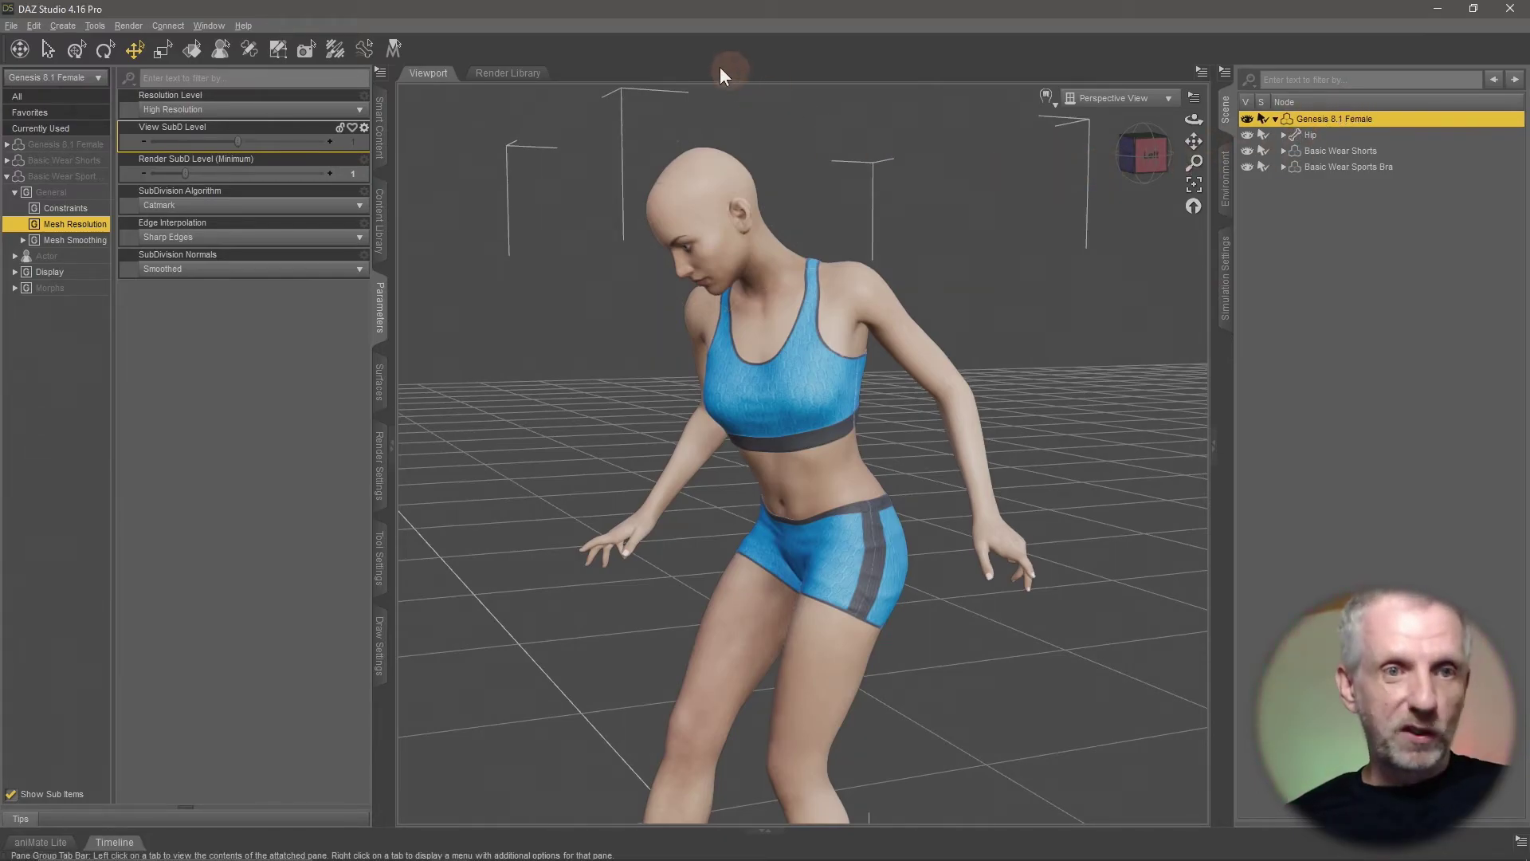
click(11, 25)
mouse_move(89, 230)
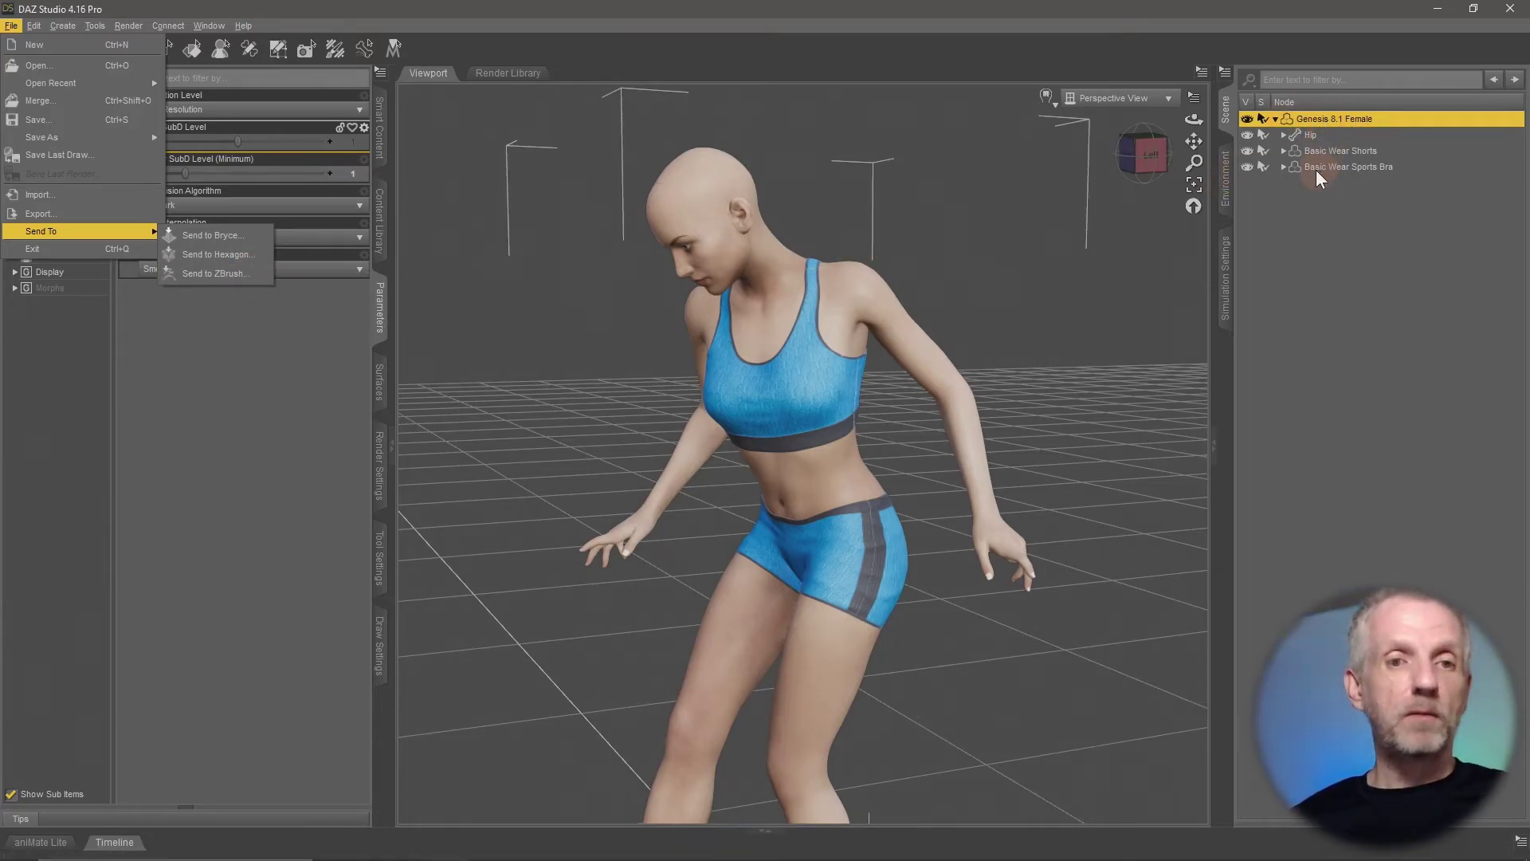
click(251, 274)
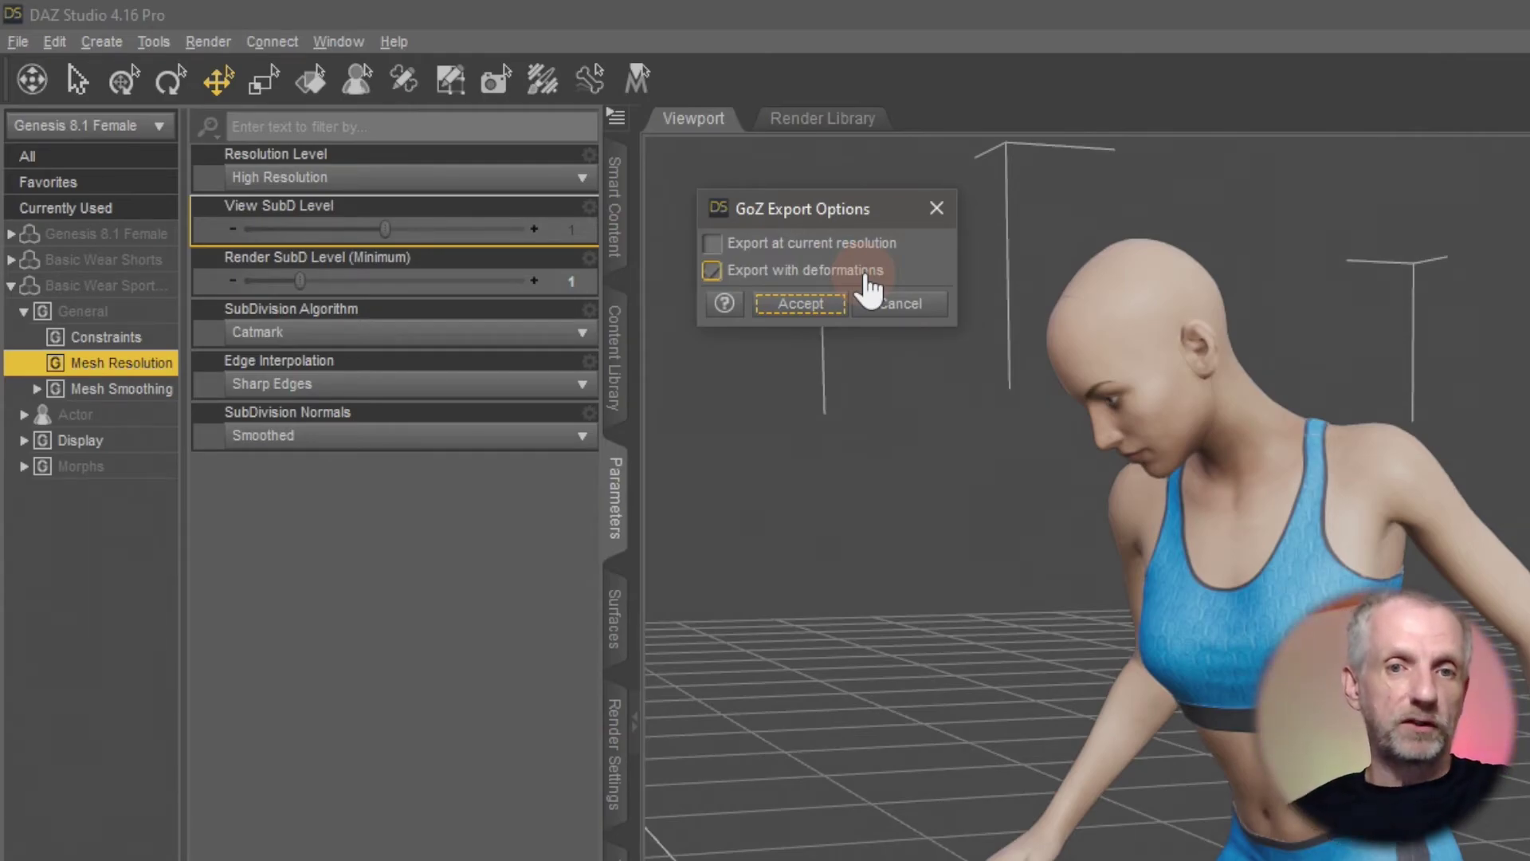
- Send the figure and its clothing to ZBrush with deformations exported and current-resolution export turned off
click(710, 271)
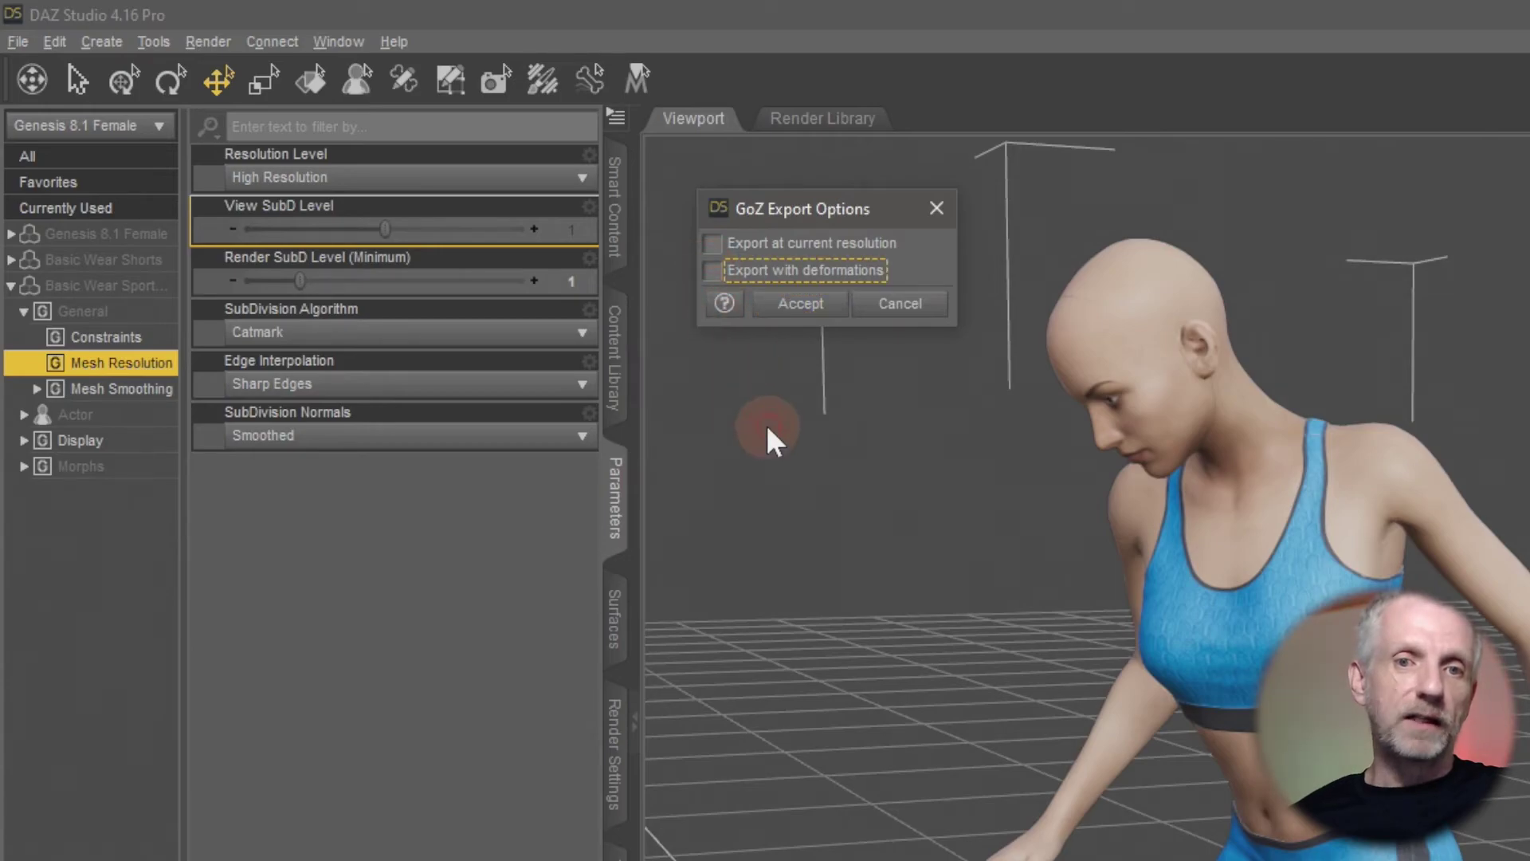
click(711, 271)
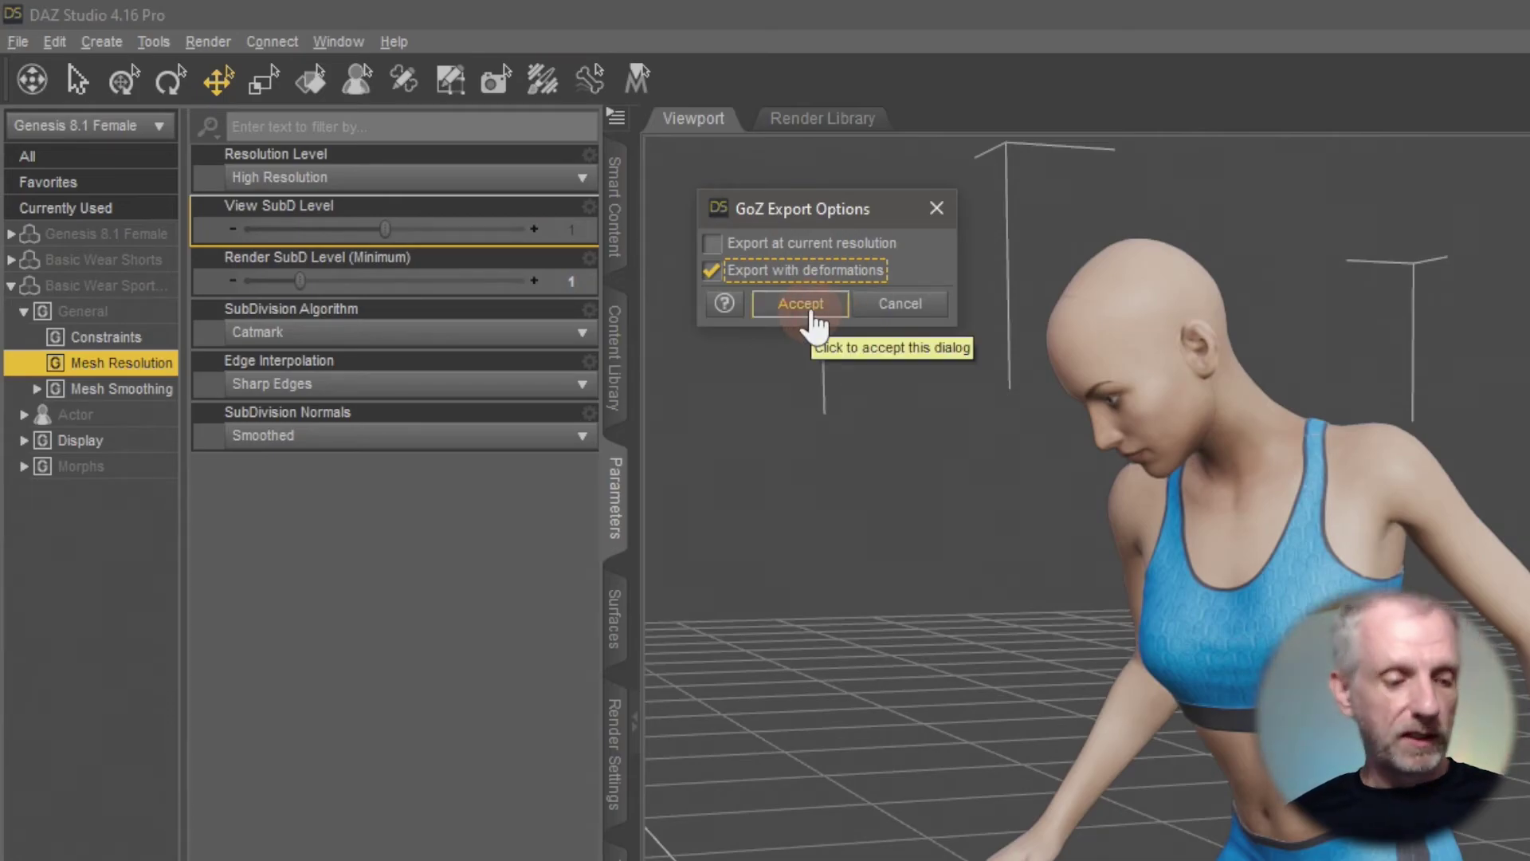
click(764, 244)
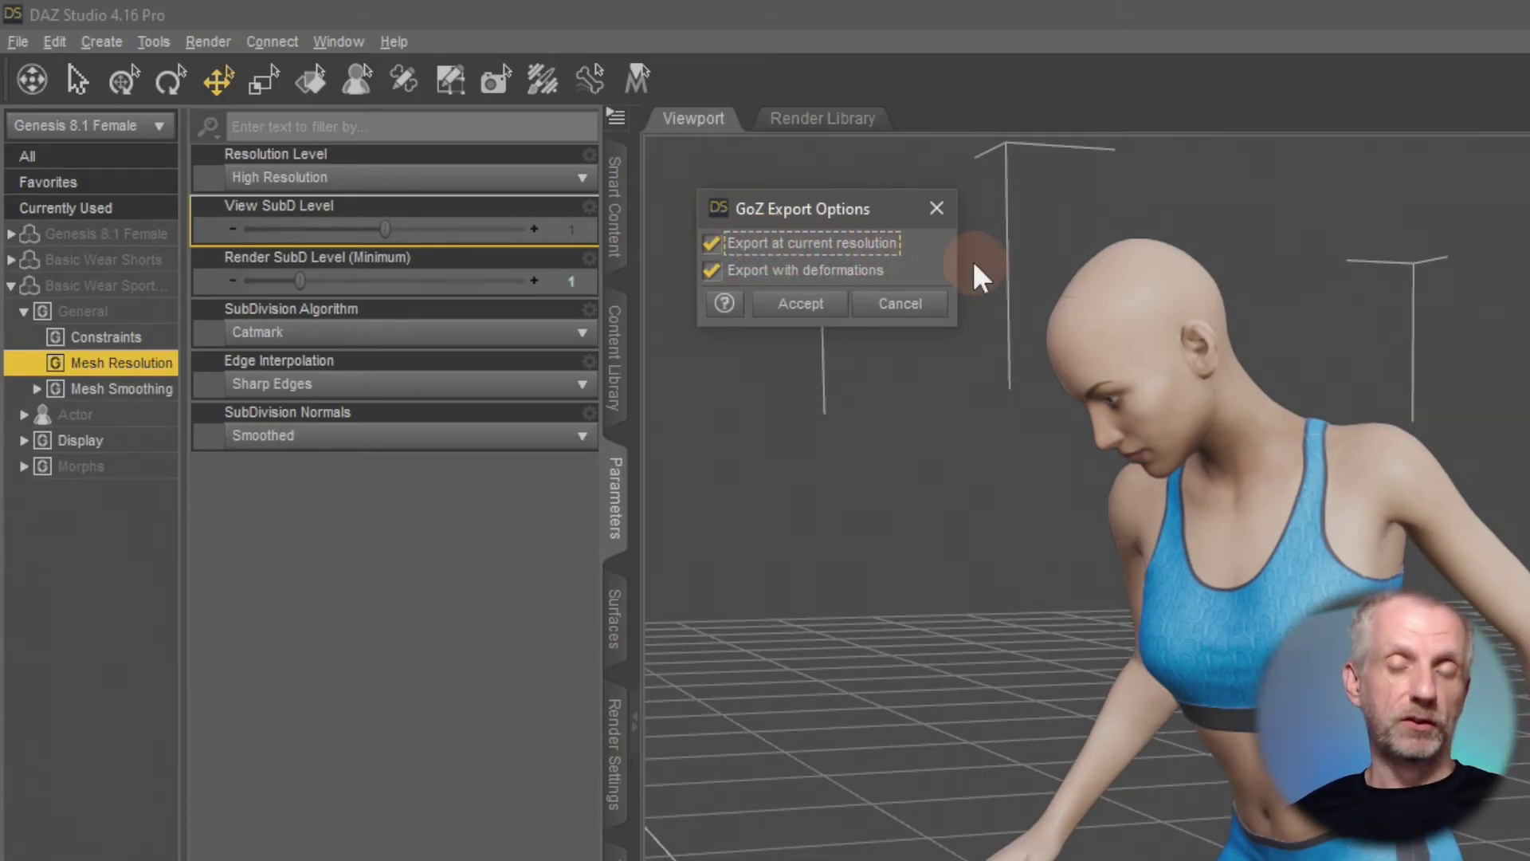
click(890, 244)
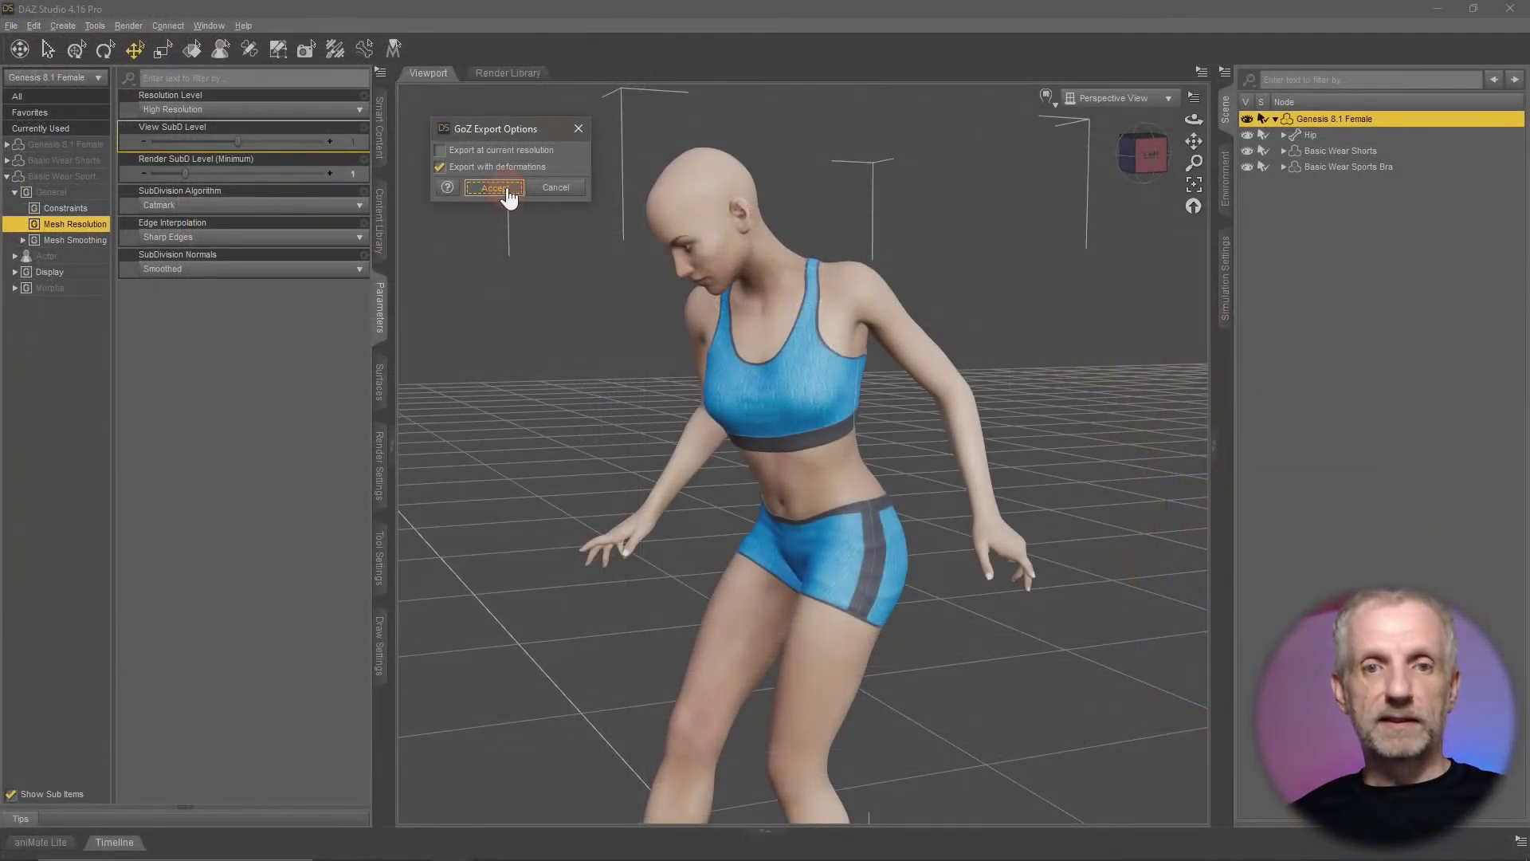
click(507, 191)
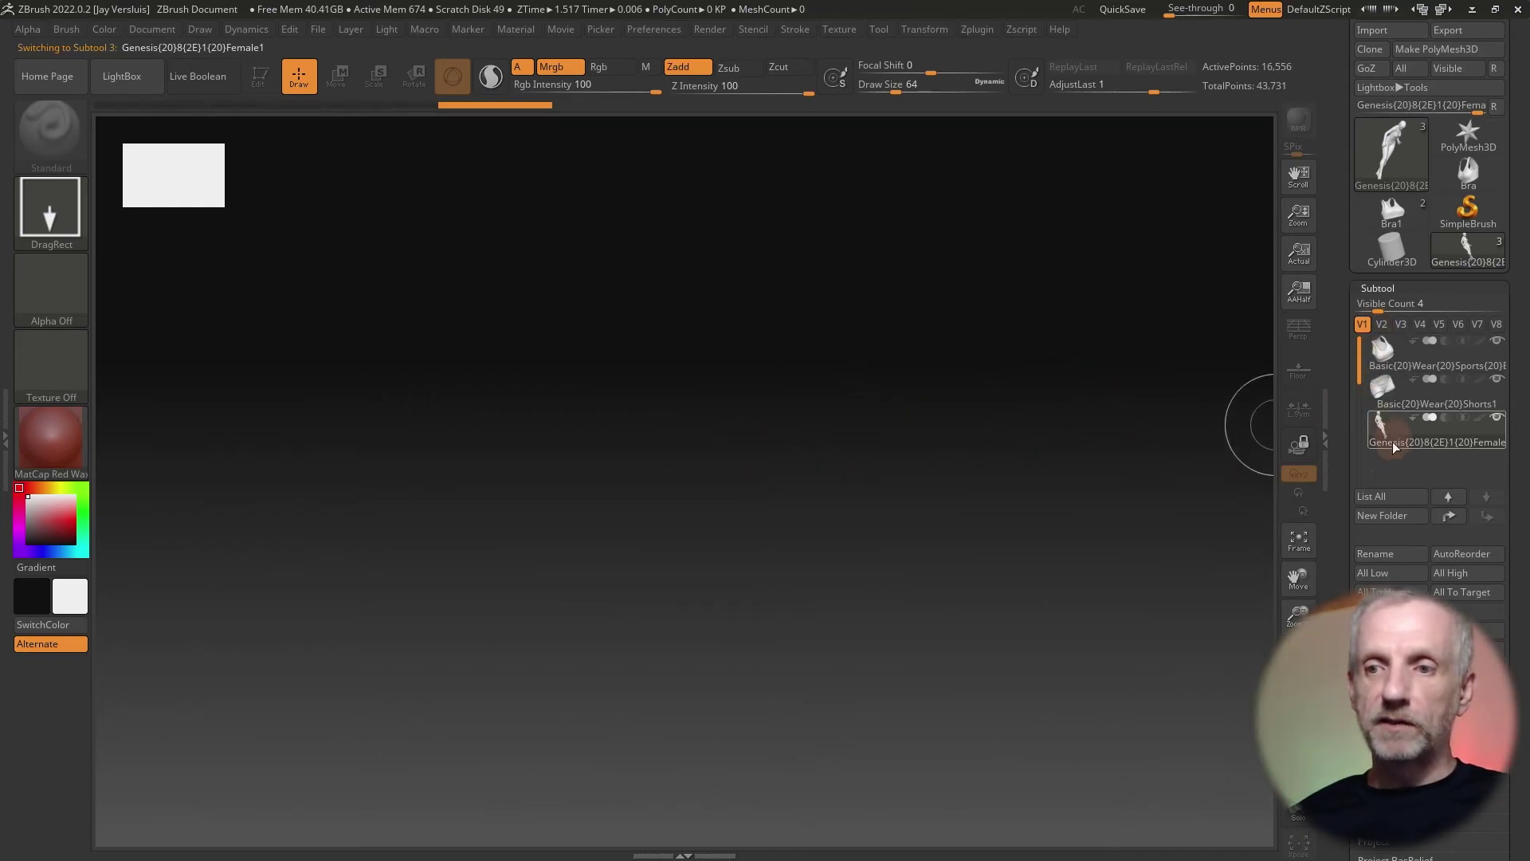
- Draw the transferred Genesis 8.1 Female tool with its clothing onto the ZBrush canvas and enter Edit mode
drag(598, 417, 634, 741)
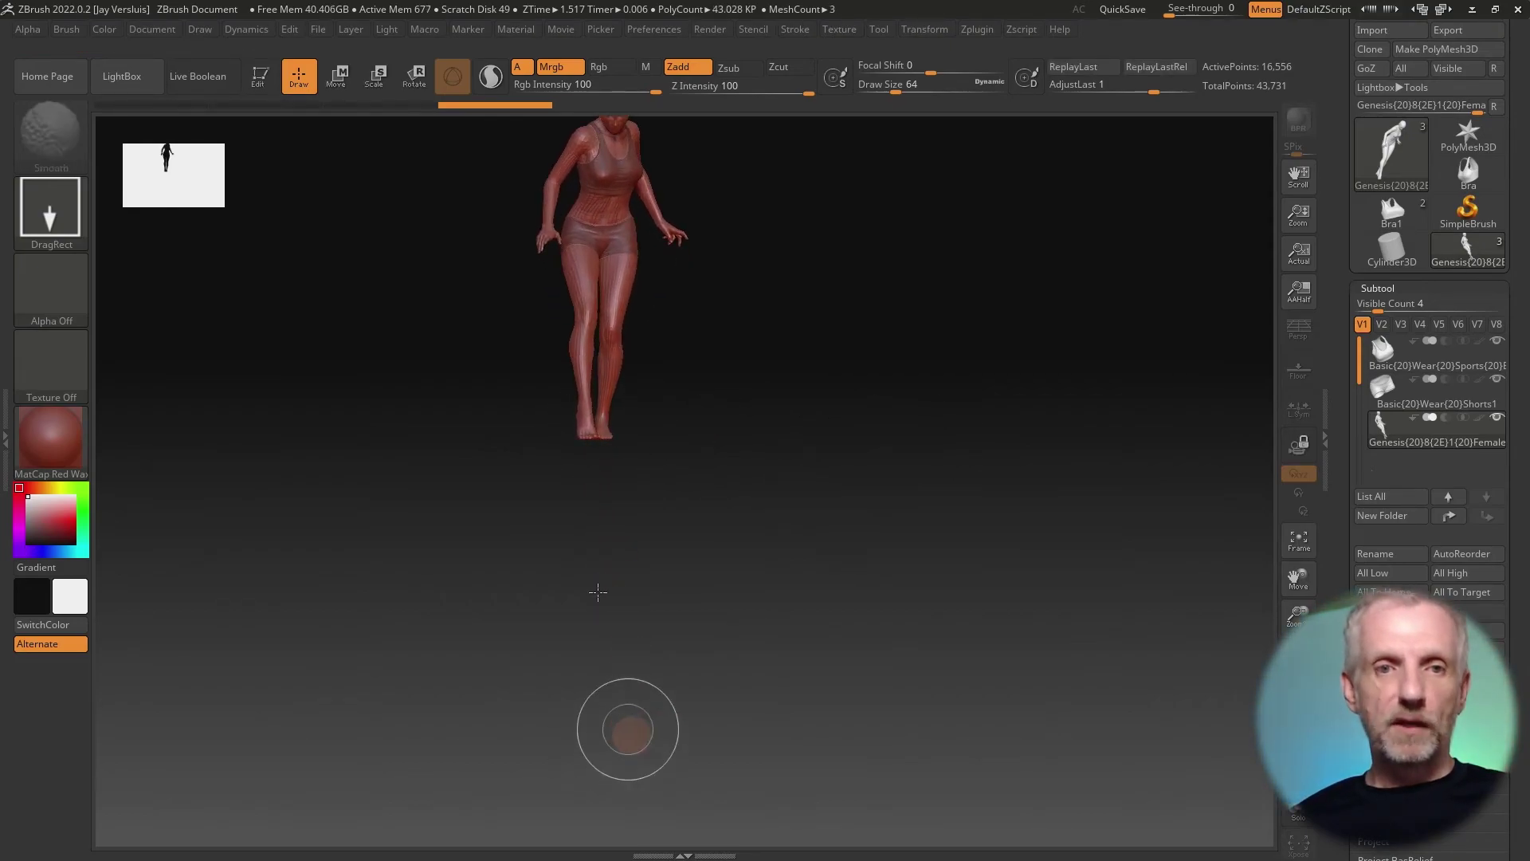
click(259, 76)
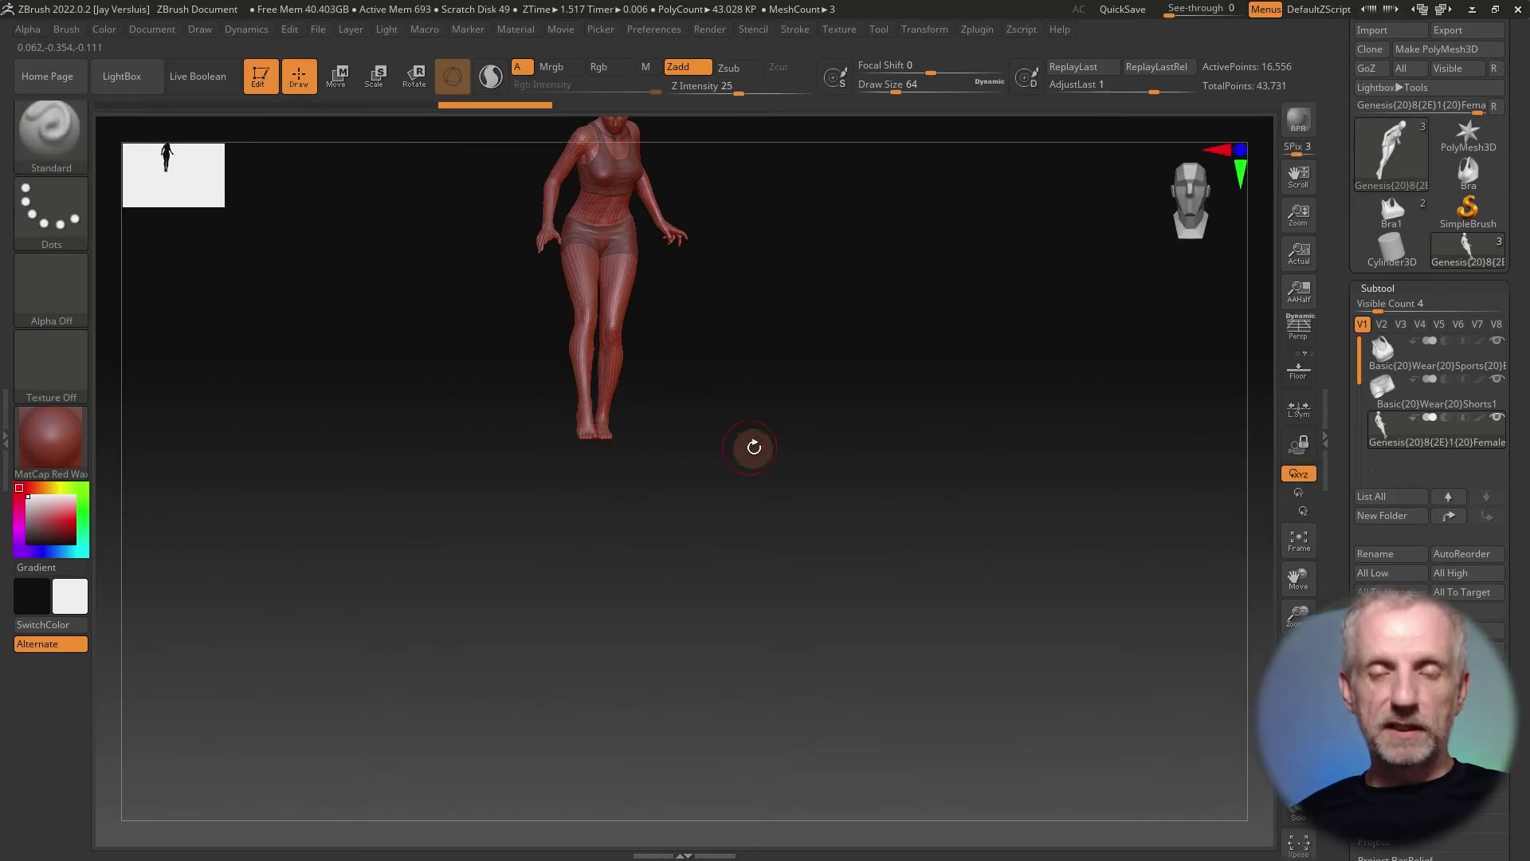
click(1299, 539)
drag(1166, 577, 1115, 756)
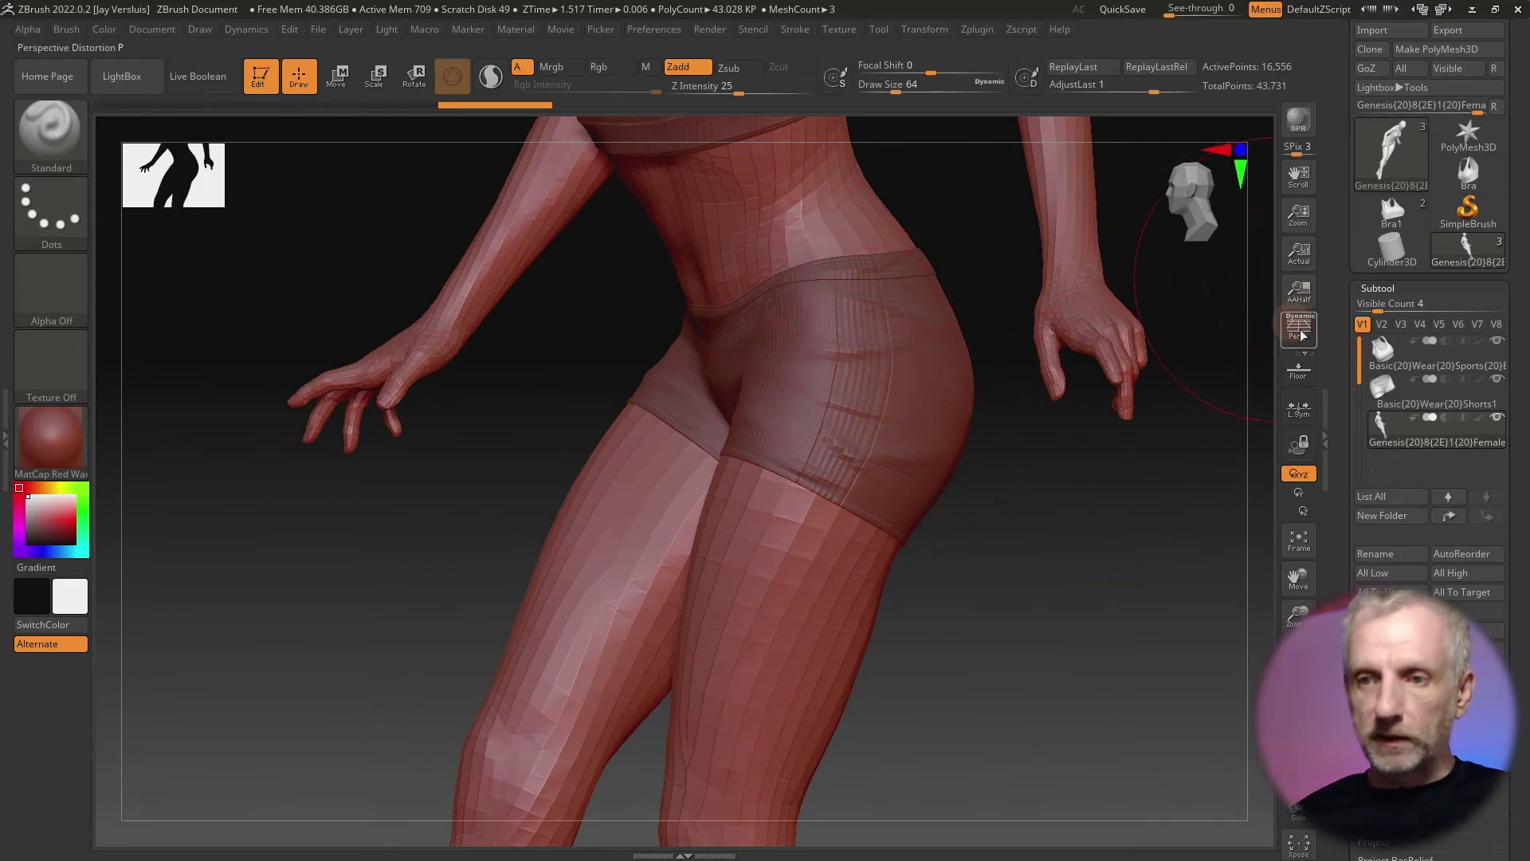
- Select the Basic Wear Shorts subtool and smooth out the creases across the seat of the shorts
click(1390, 391)
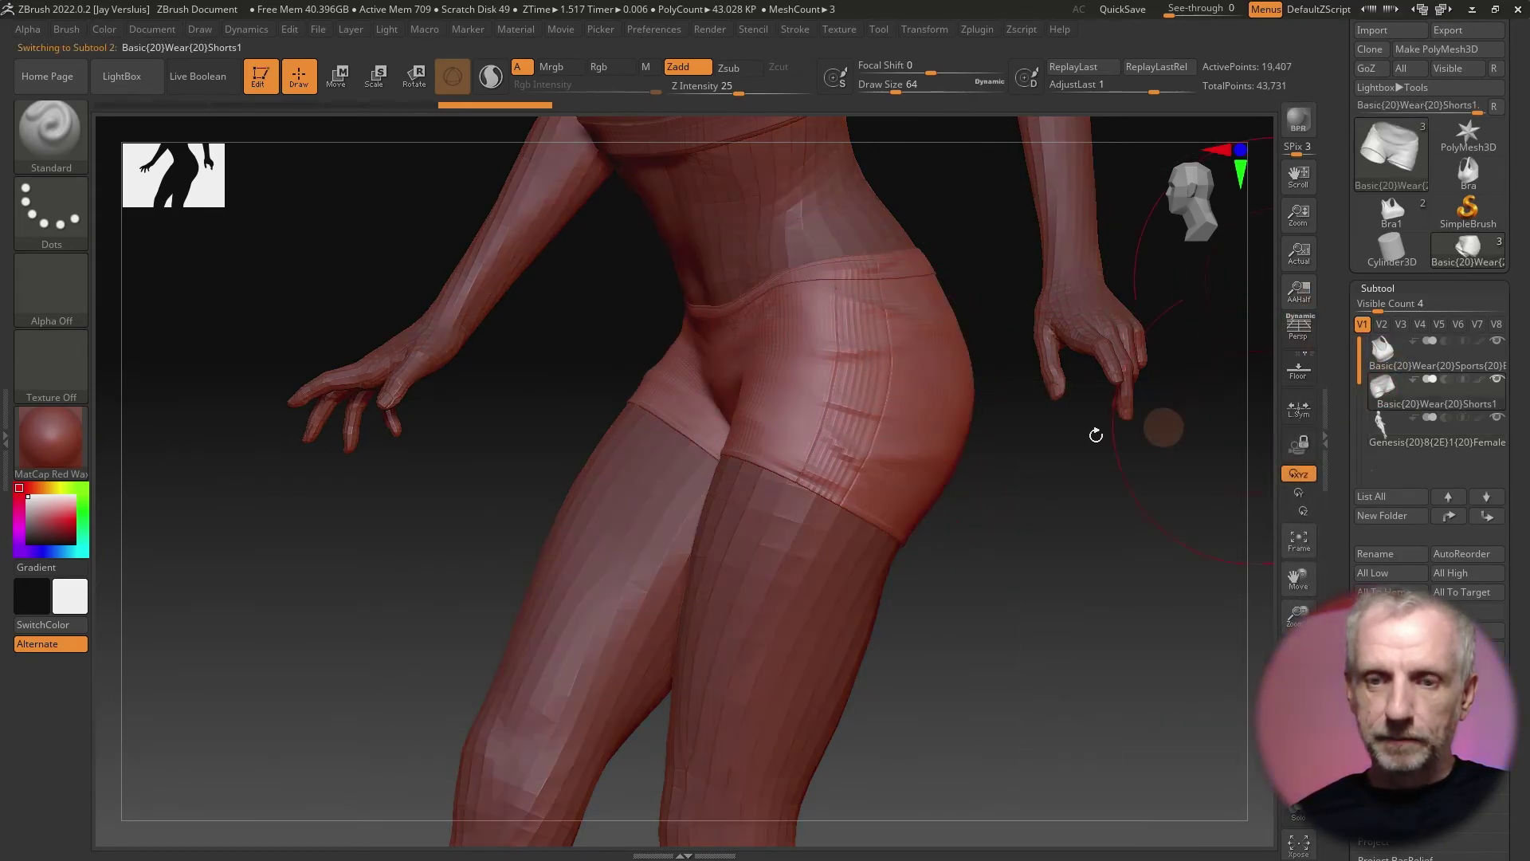
right_drag(954, 477, 619, 330)
mouse_move(575, 328)
mouse_down()
mouse_move(517, 341)
mouse_move(530, 306)
mouse_move(510, 392)
mouse_move(540, 332)
mouse_up()
right_drag(541, 332, 598, 223)
mouse_move(392, 232)
shift+mouse_down()
mouse_move(322, 238)
mouse_move(265, 306)
mouse_move(391, 323)
shift+mouse_up()
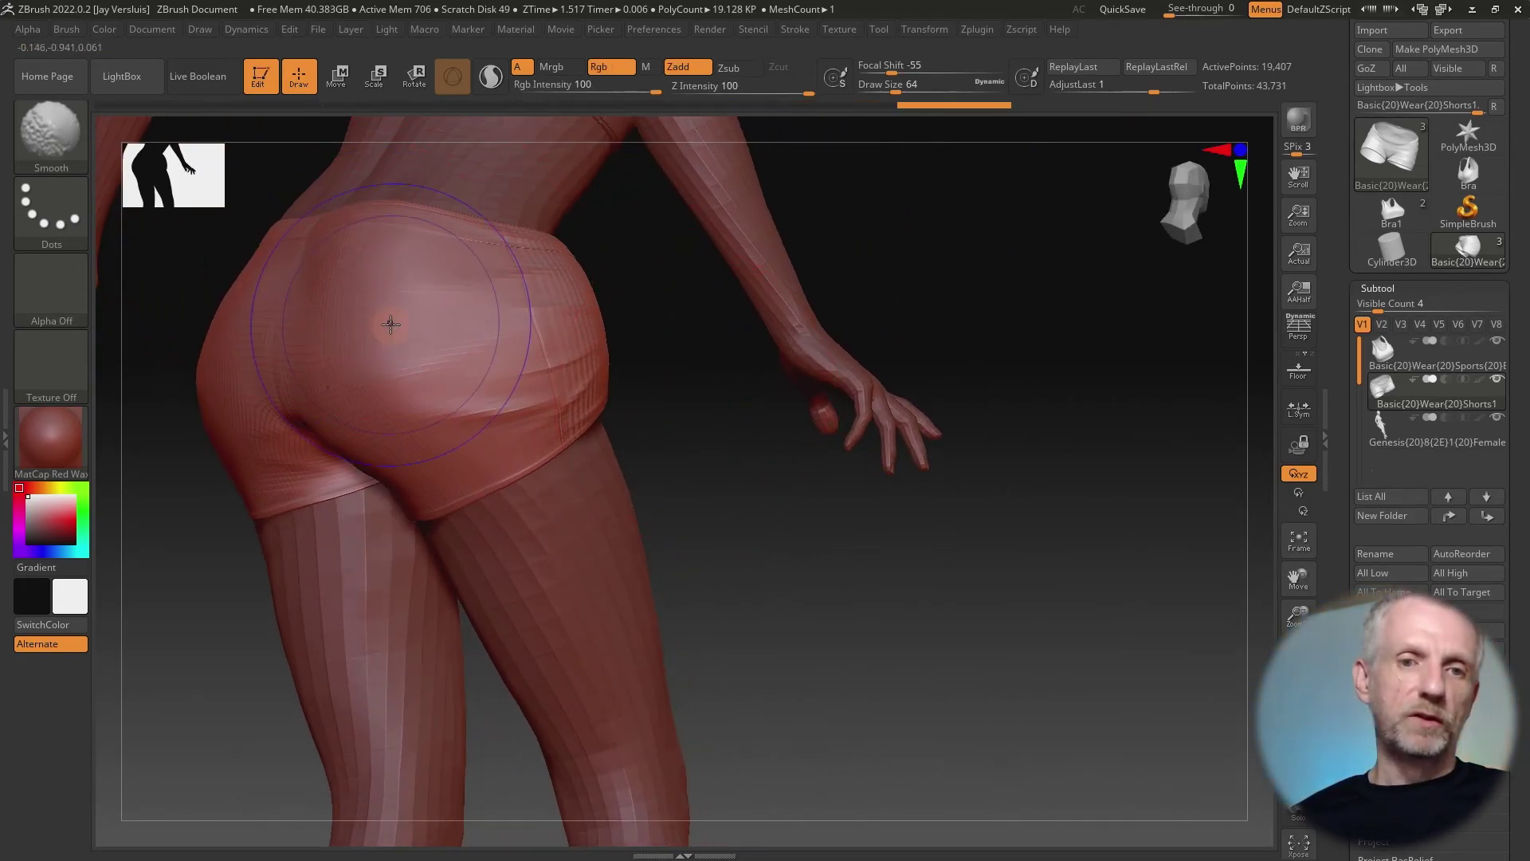
mouse_move(390, 324)
right_down()
mouse_move(386, 345)
mouse_move(349, 343)
right_up()
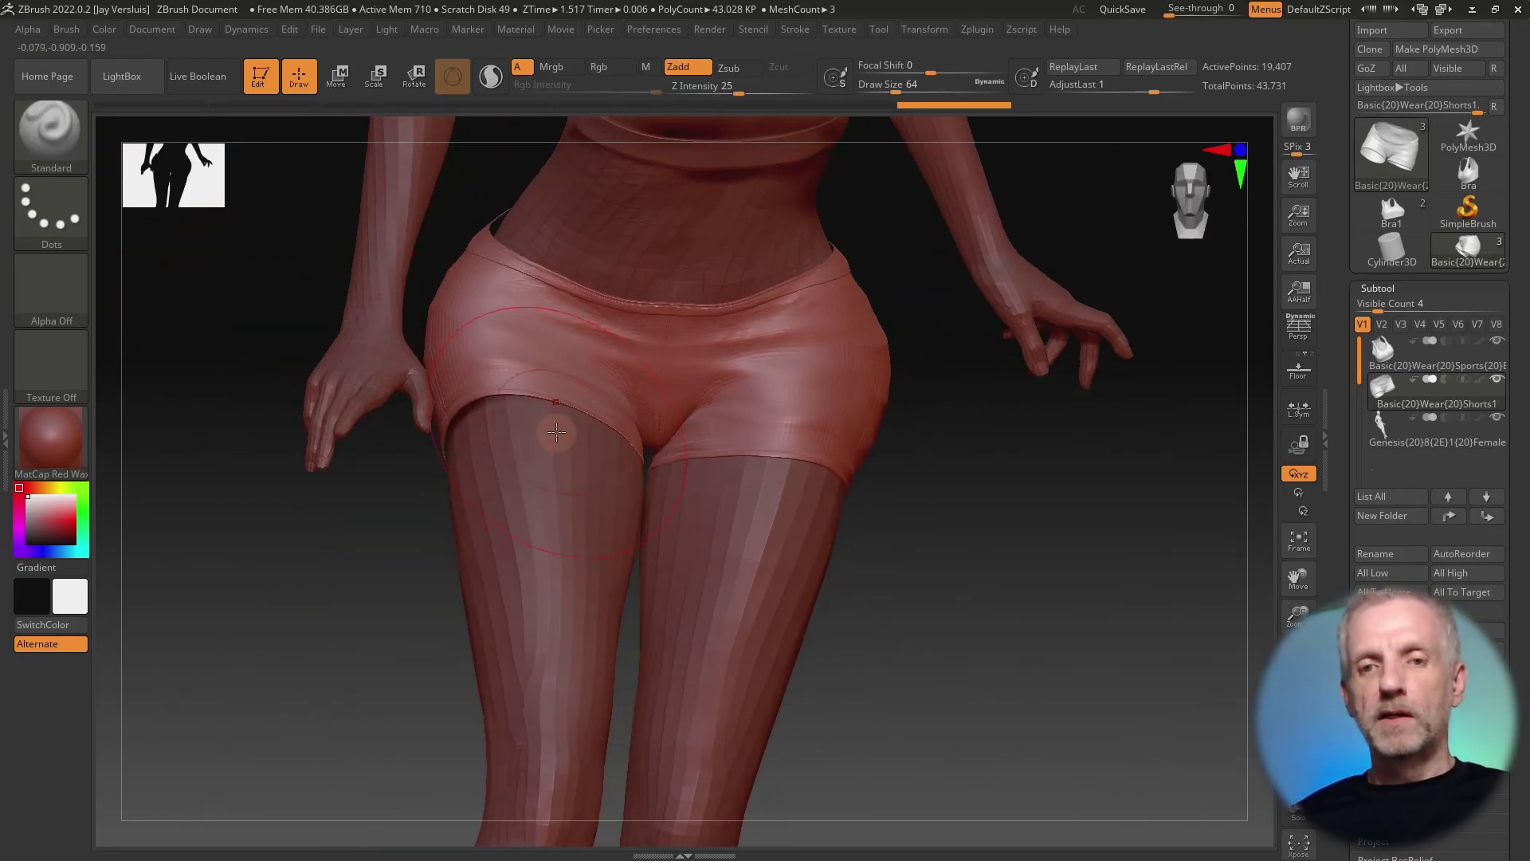
ctrl+right_drag(869, 556, 837, 519)
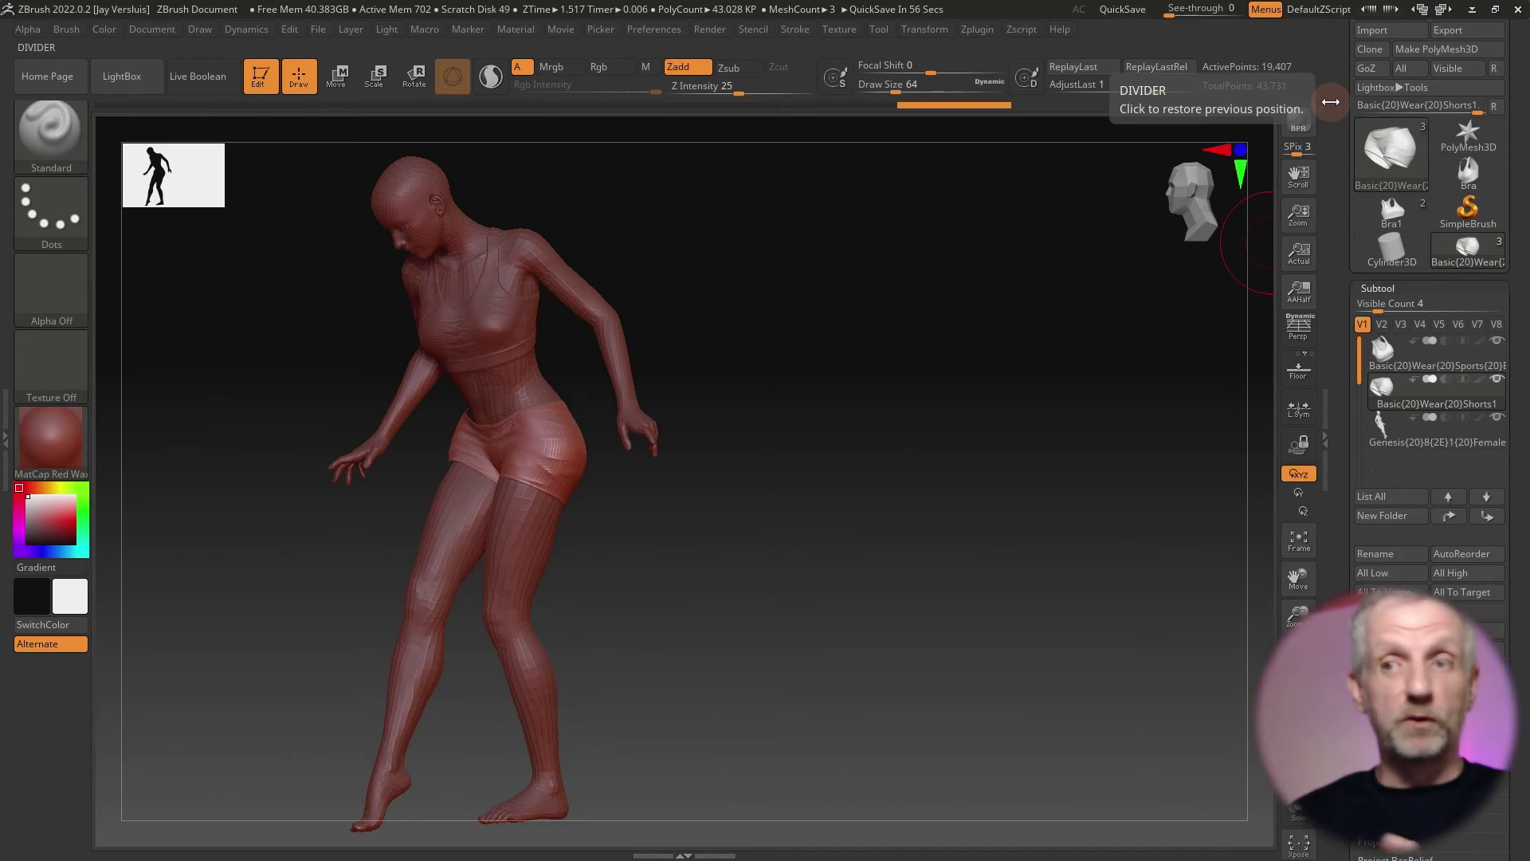
- Send the sculpted shorts back to DAZ Studio through GoZ, creating a morph named ZBrush Morph under Morphs/ZBrush
click(1380, 71)
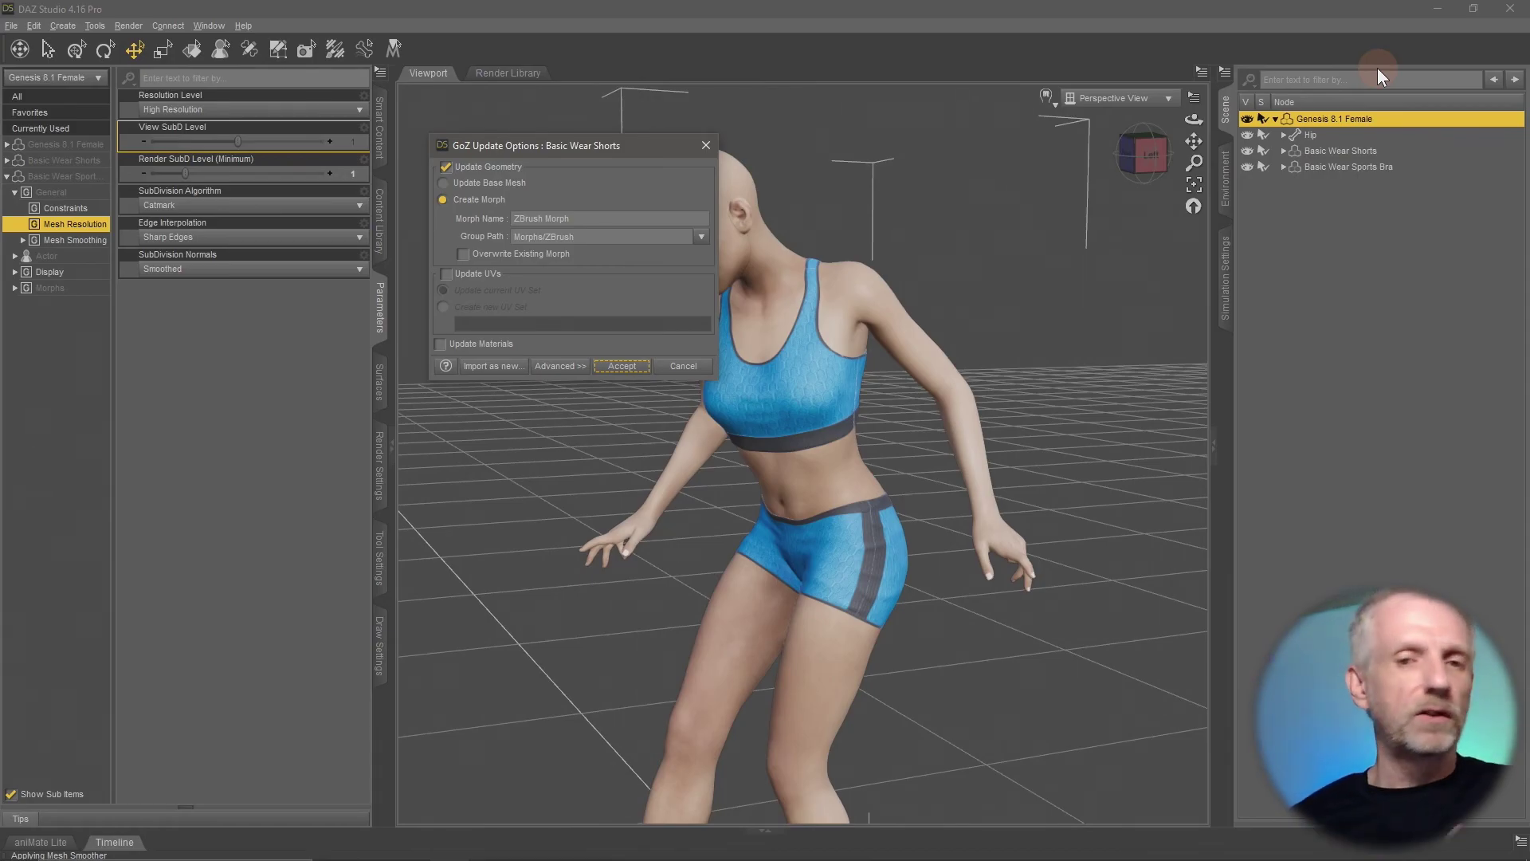
drag(628, 151, 520, 174)
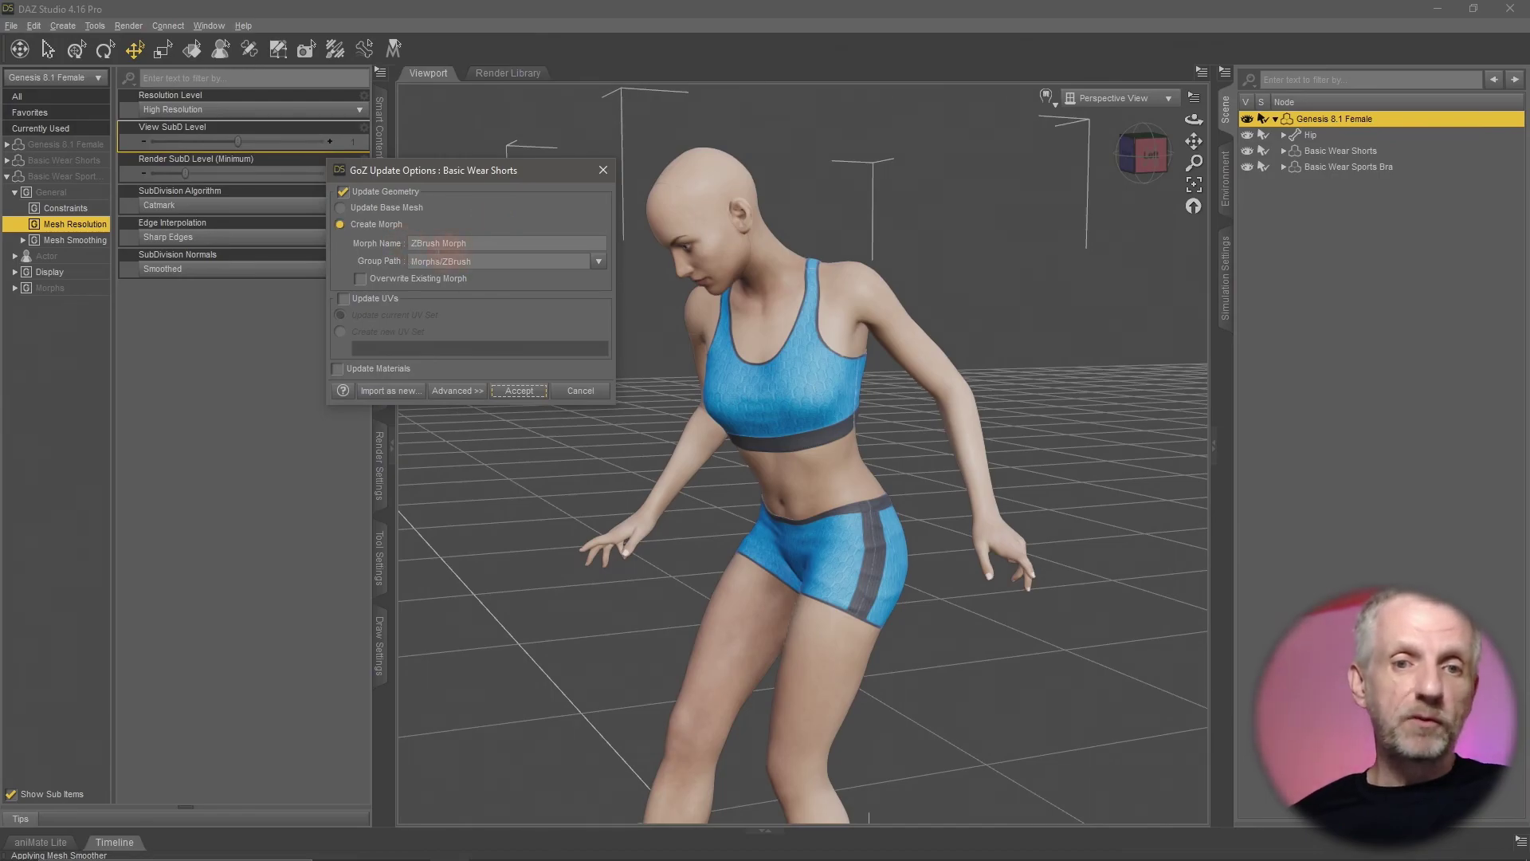
click(518, 392)
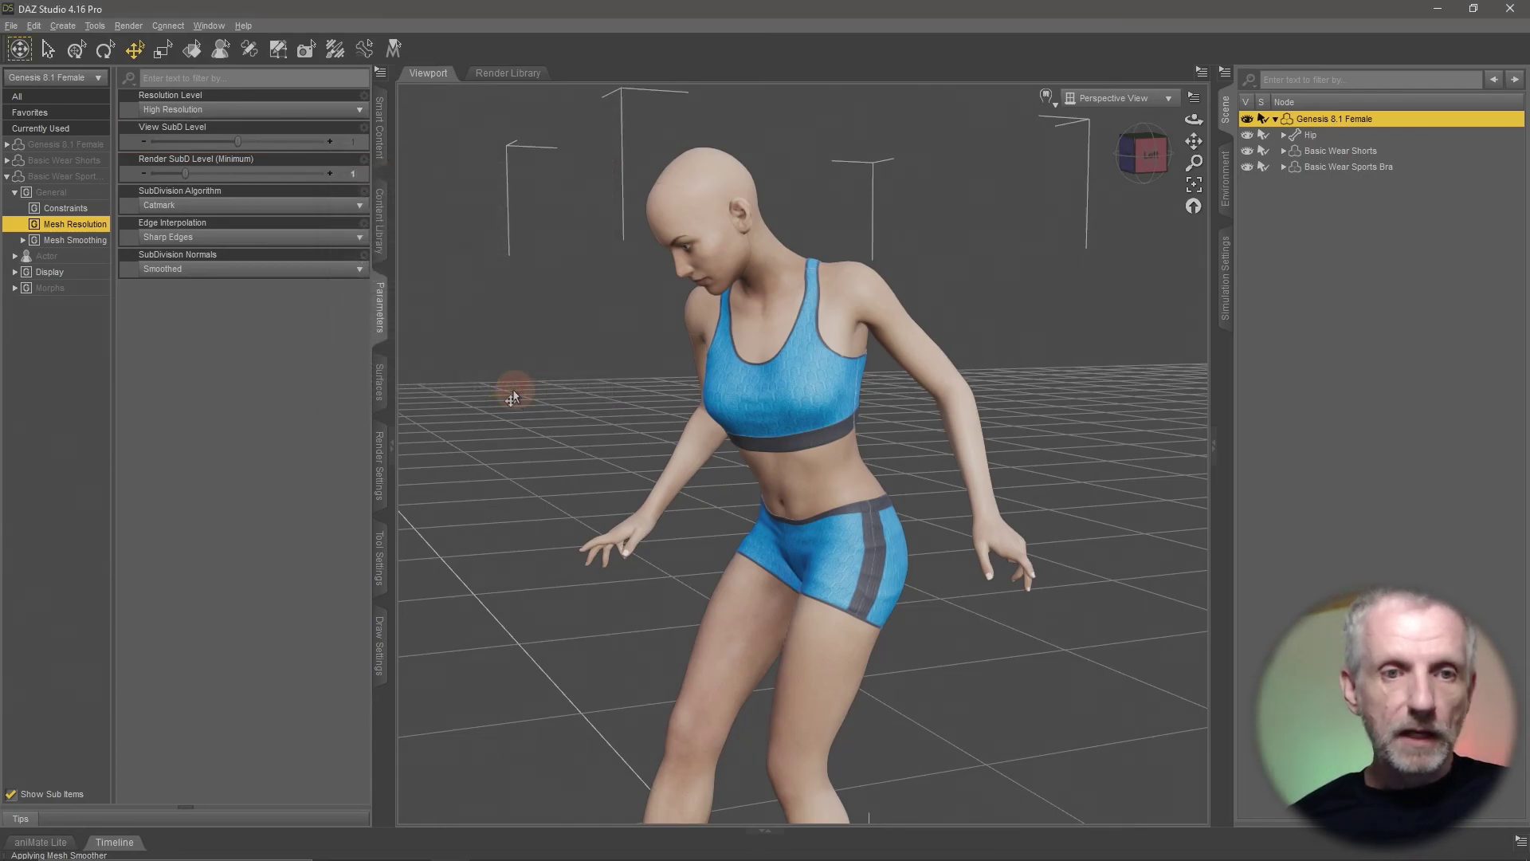
- Select the Basic Wear Shorts in the scene, view them up close, and adjust their ZBrush Morph dial to test the sculpted change
click(1342, 151)
scroll(902, 451, up, 5)
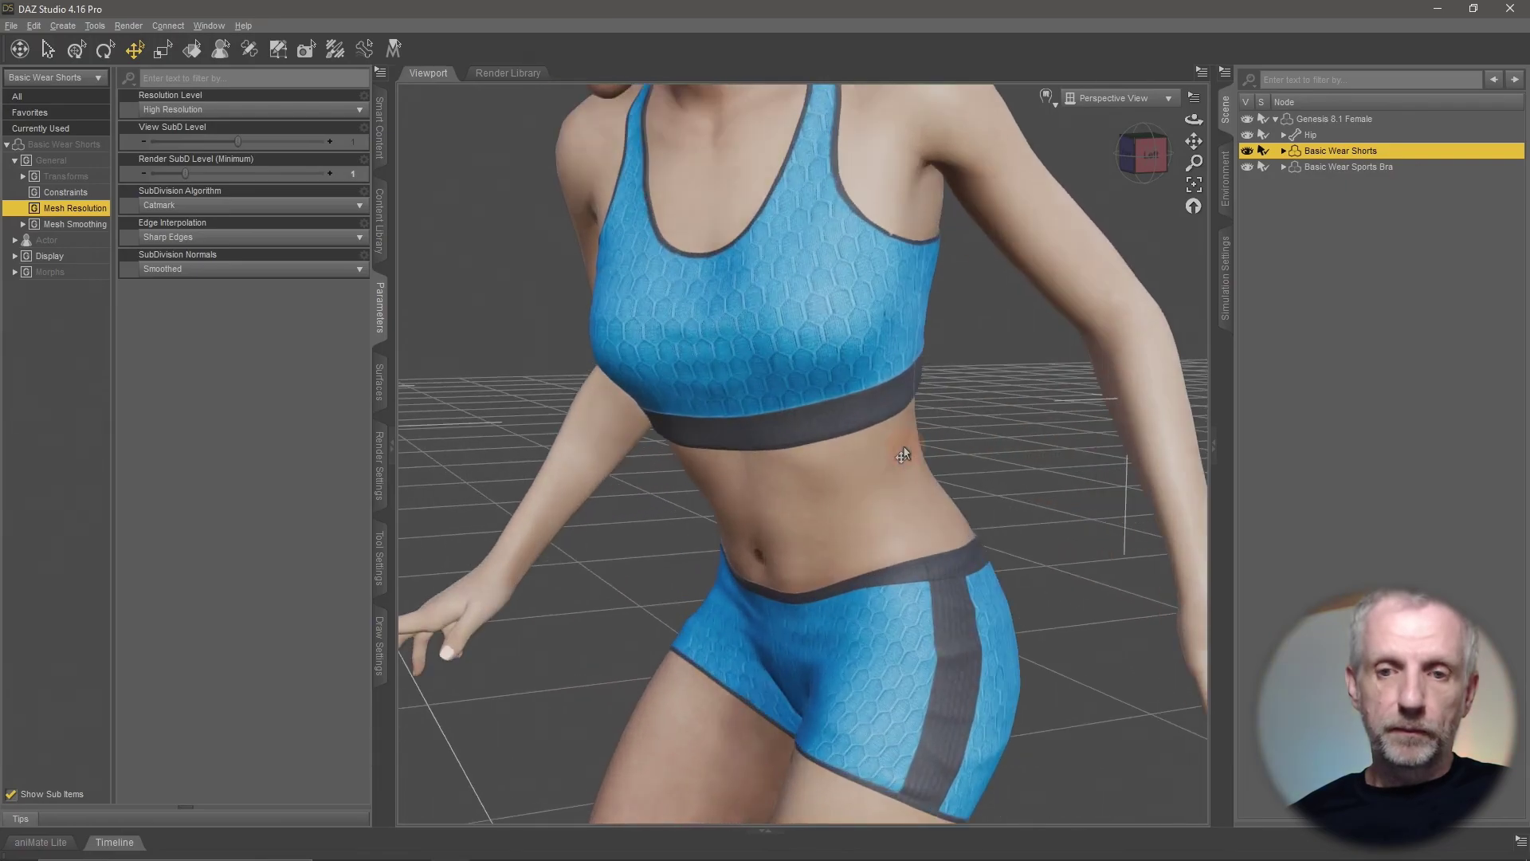
alt+drag(902, 447, 745, 451)
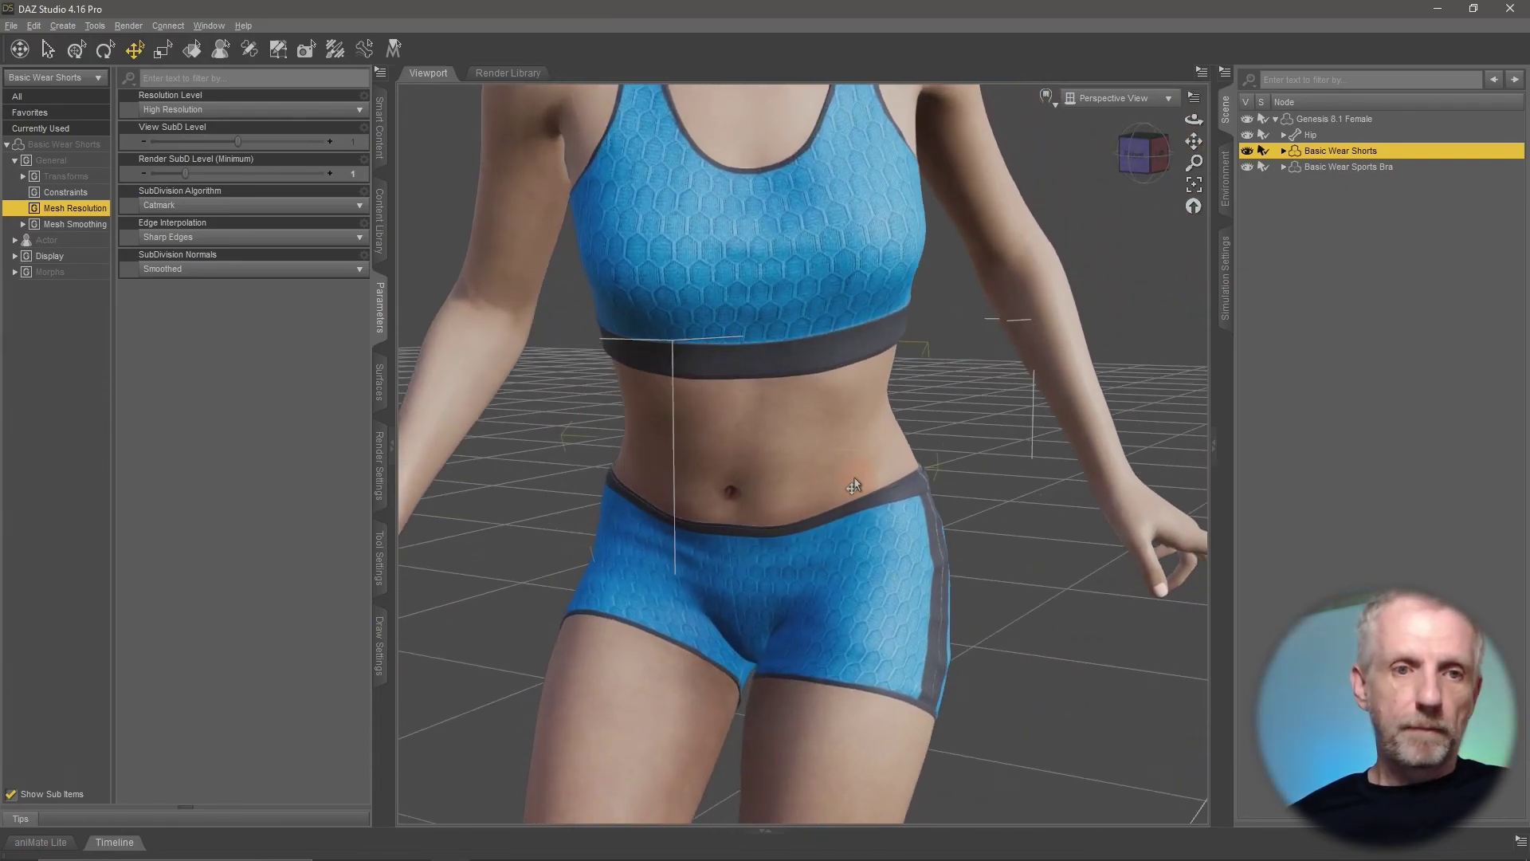
click(88, 273)
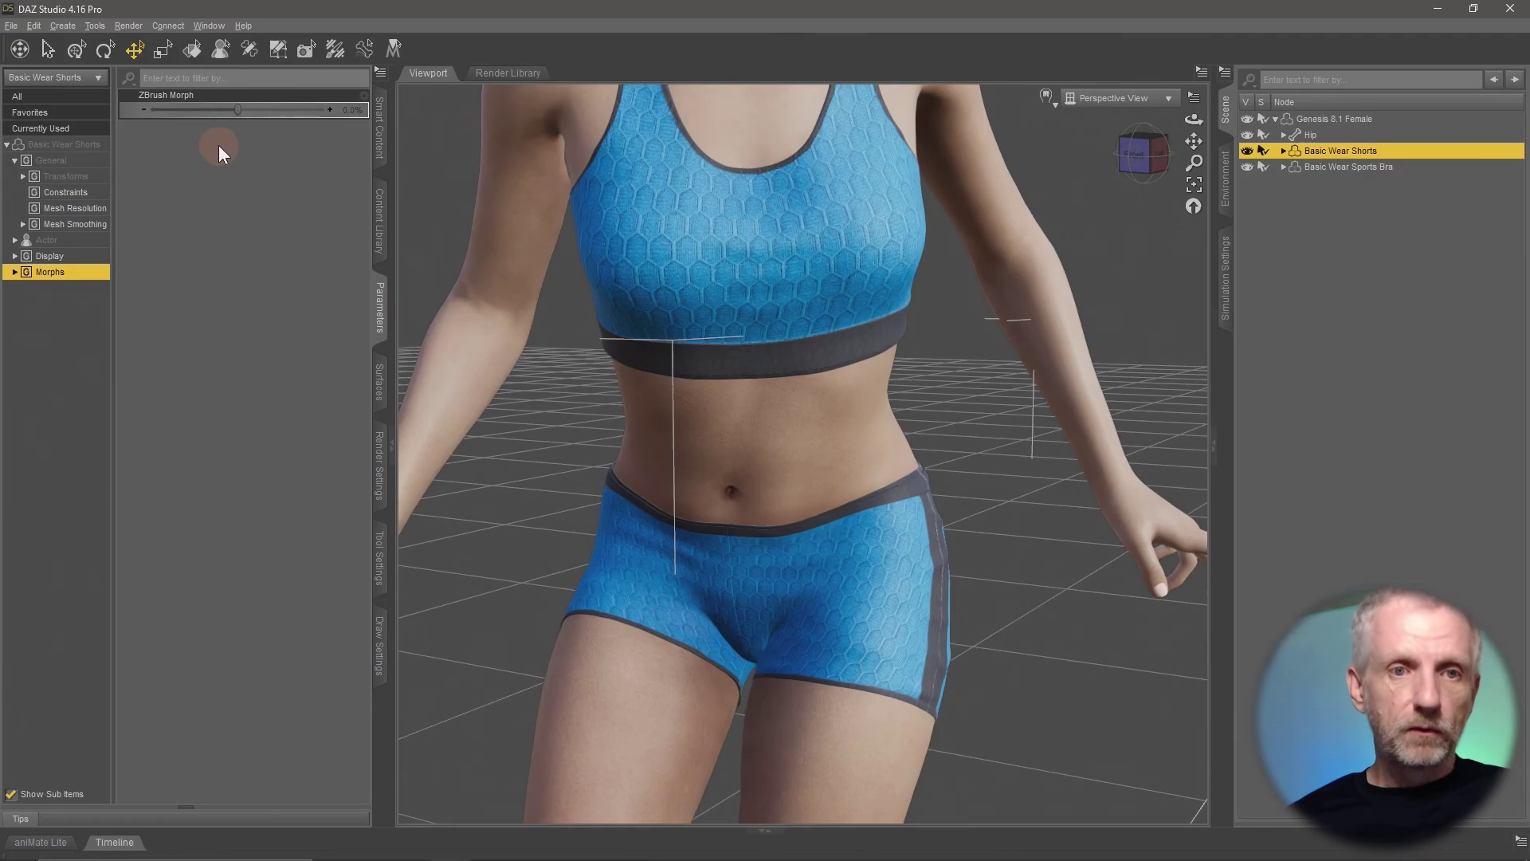
drag(237, 110, 289, 121)
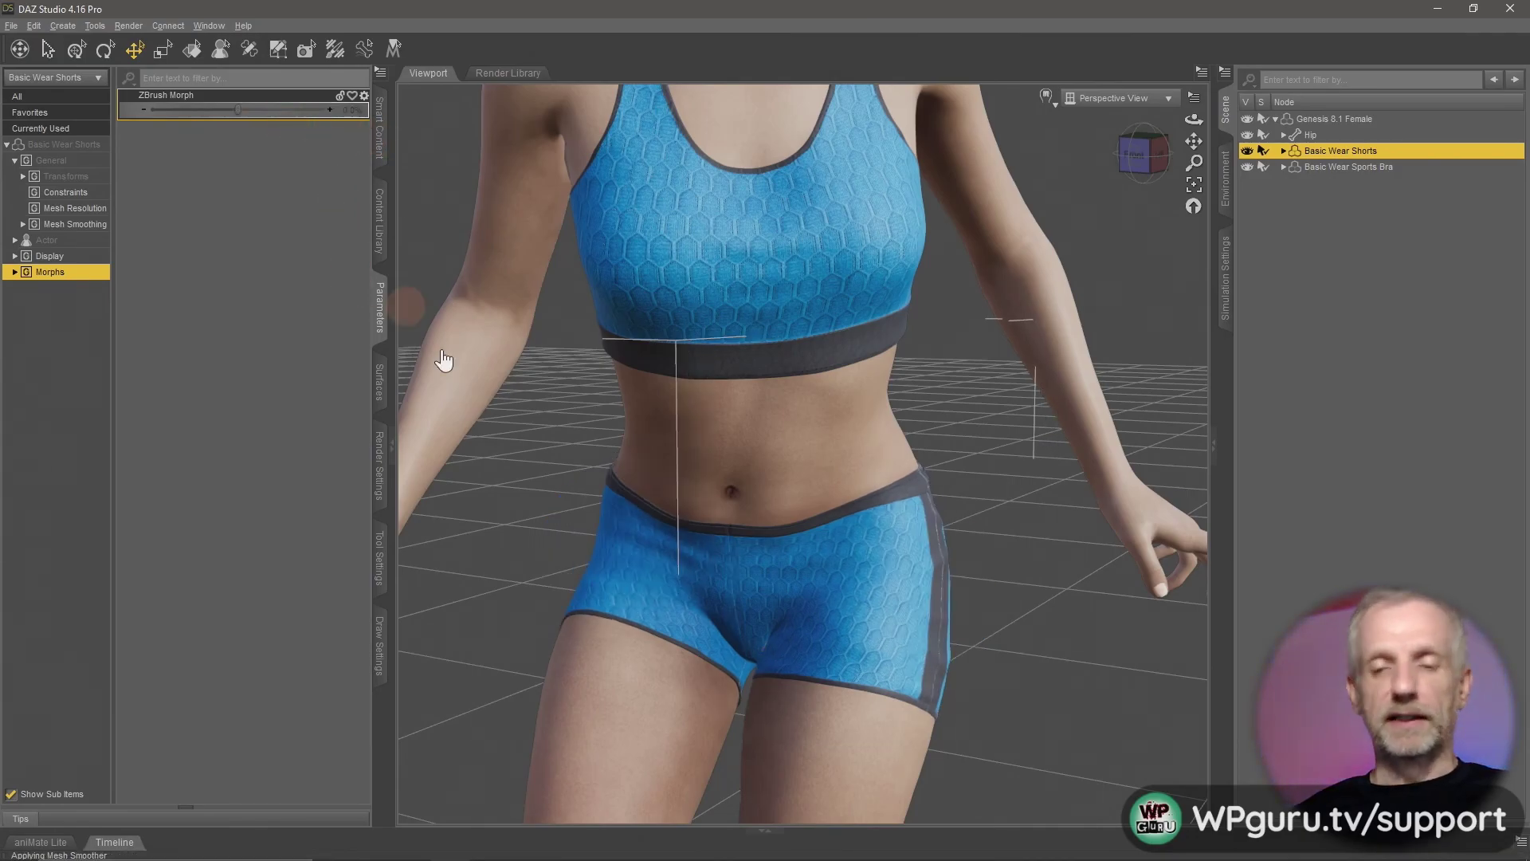